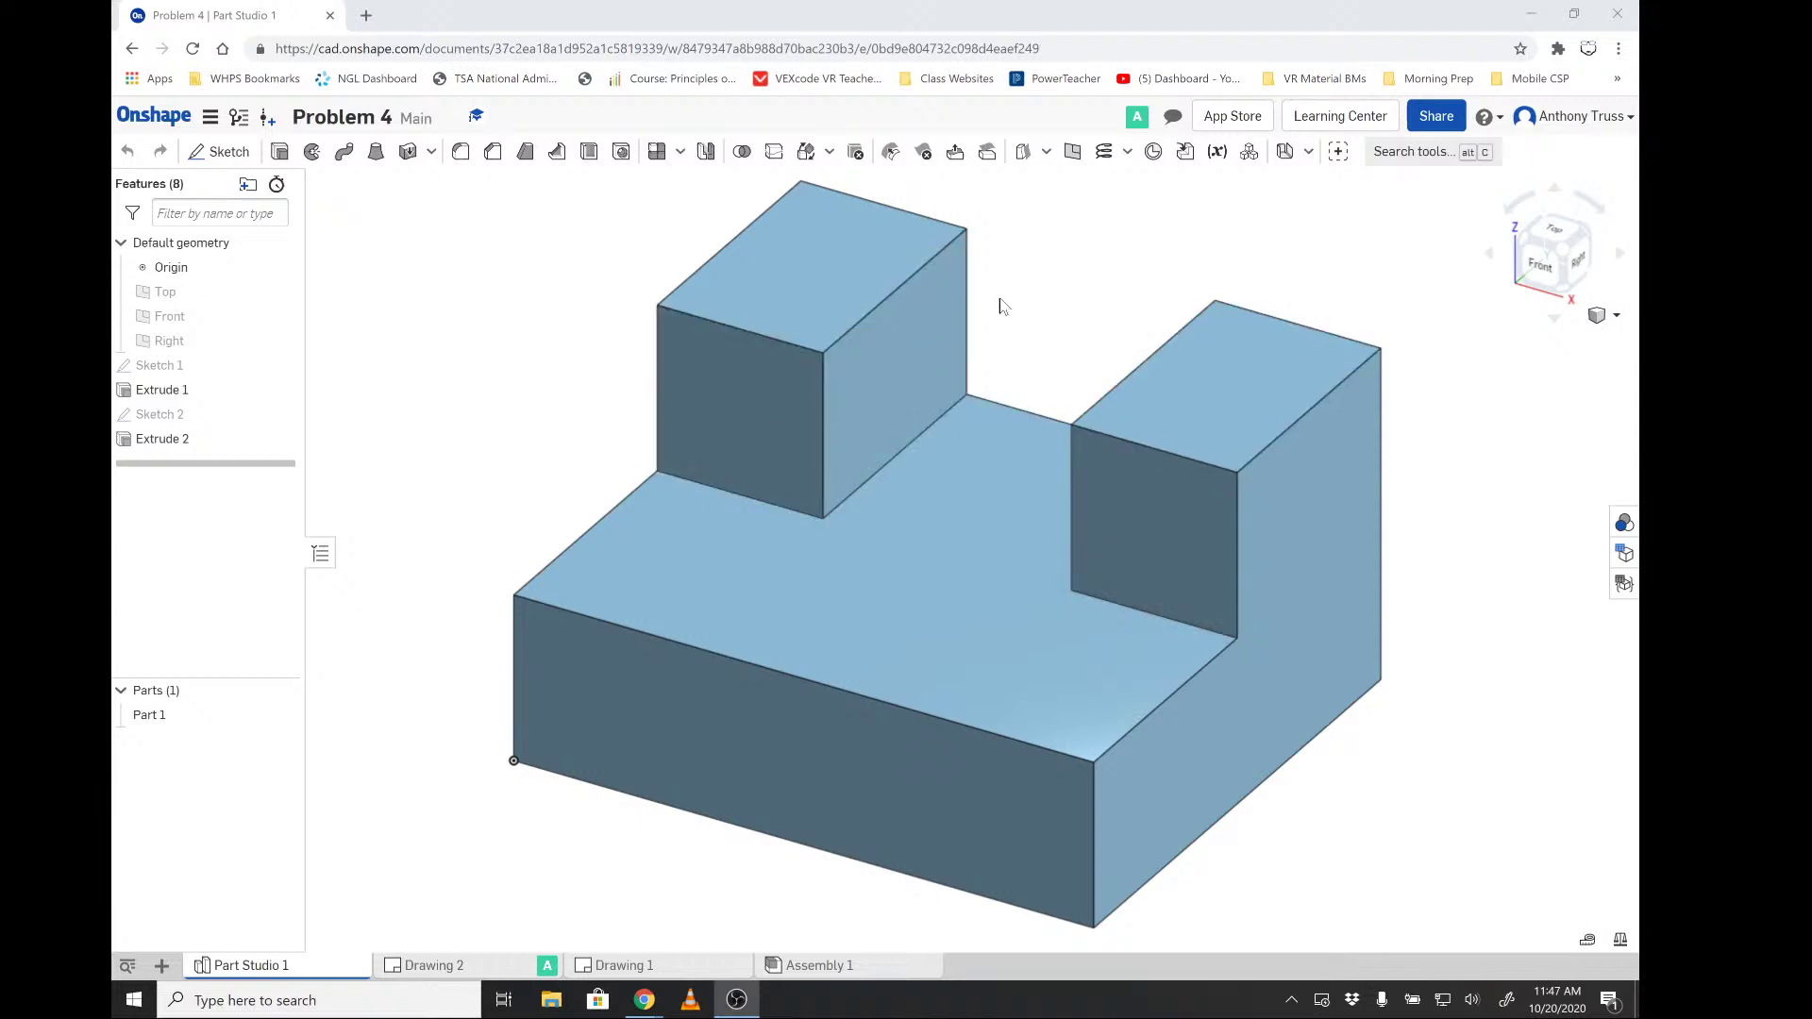
- Orbit the stepped block and check the areas of its front and right faces
{"action": "right_click_drag", "start_coordinate": [1003, 303], "coordinate": [744, 342]}
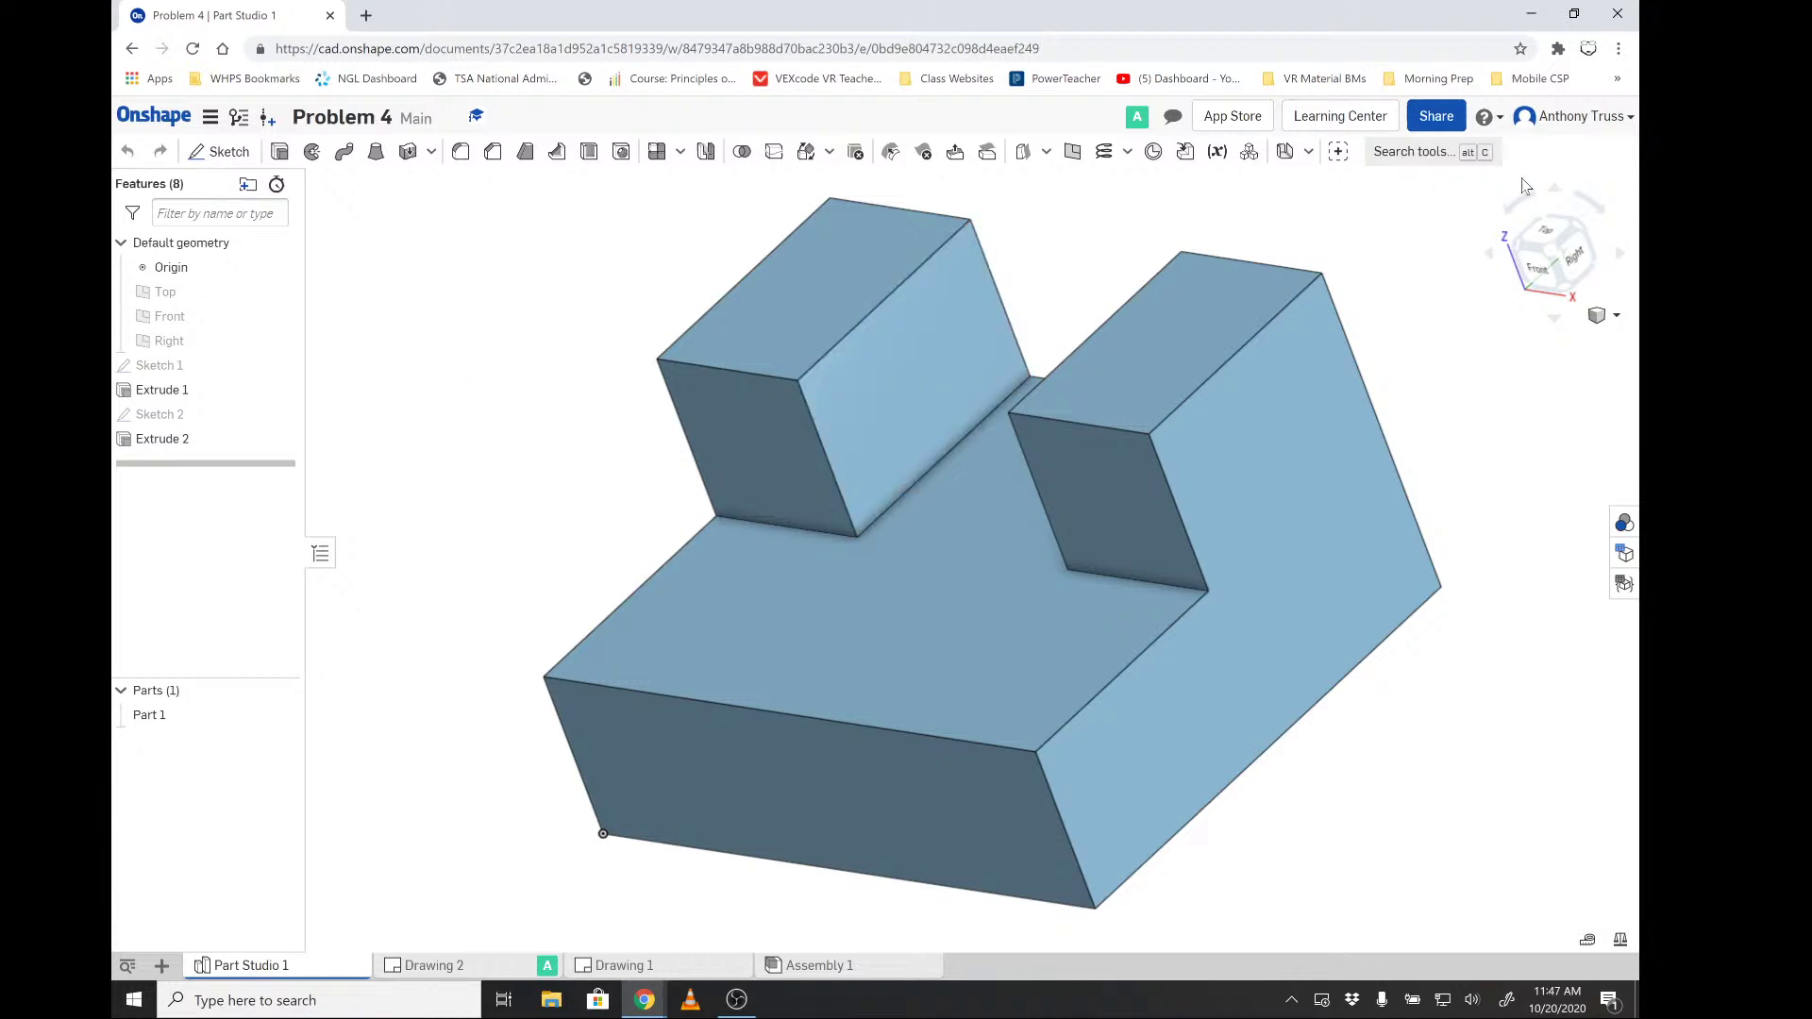
{"action": "right_click_drag", "start_coordinate": [1475, 321], "coordinate": [1427, 288]}
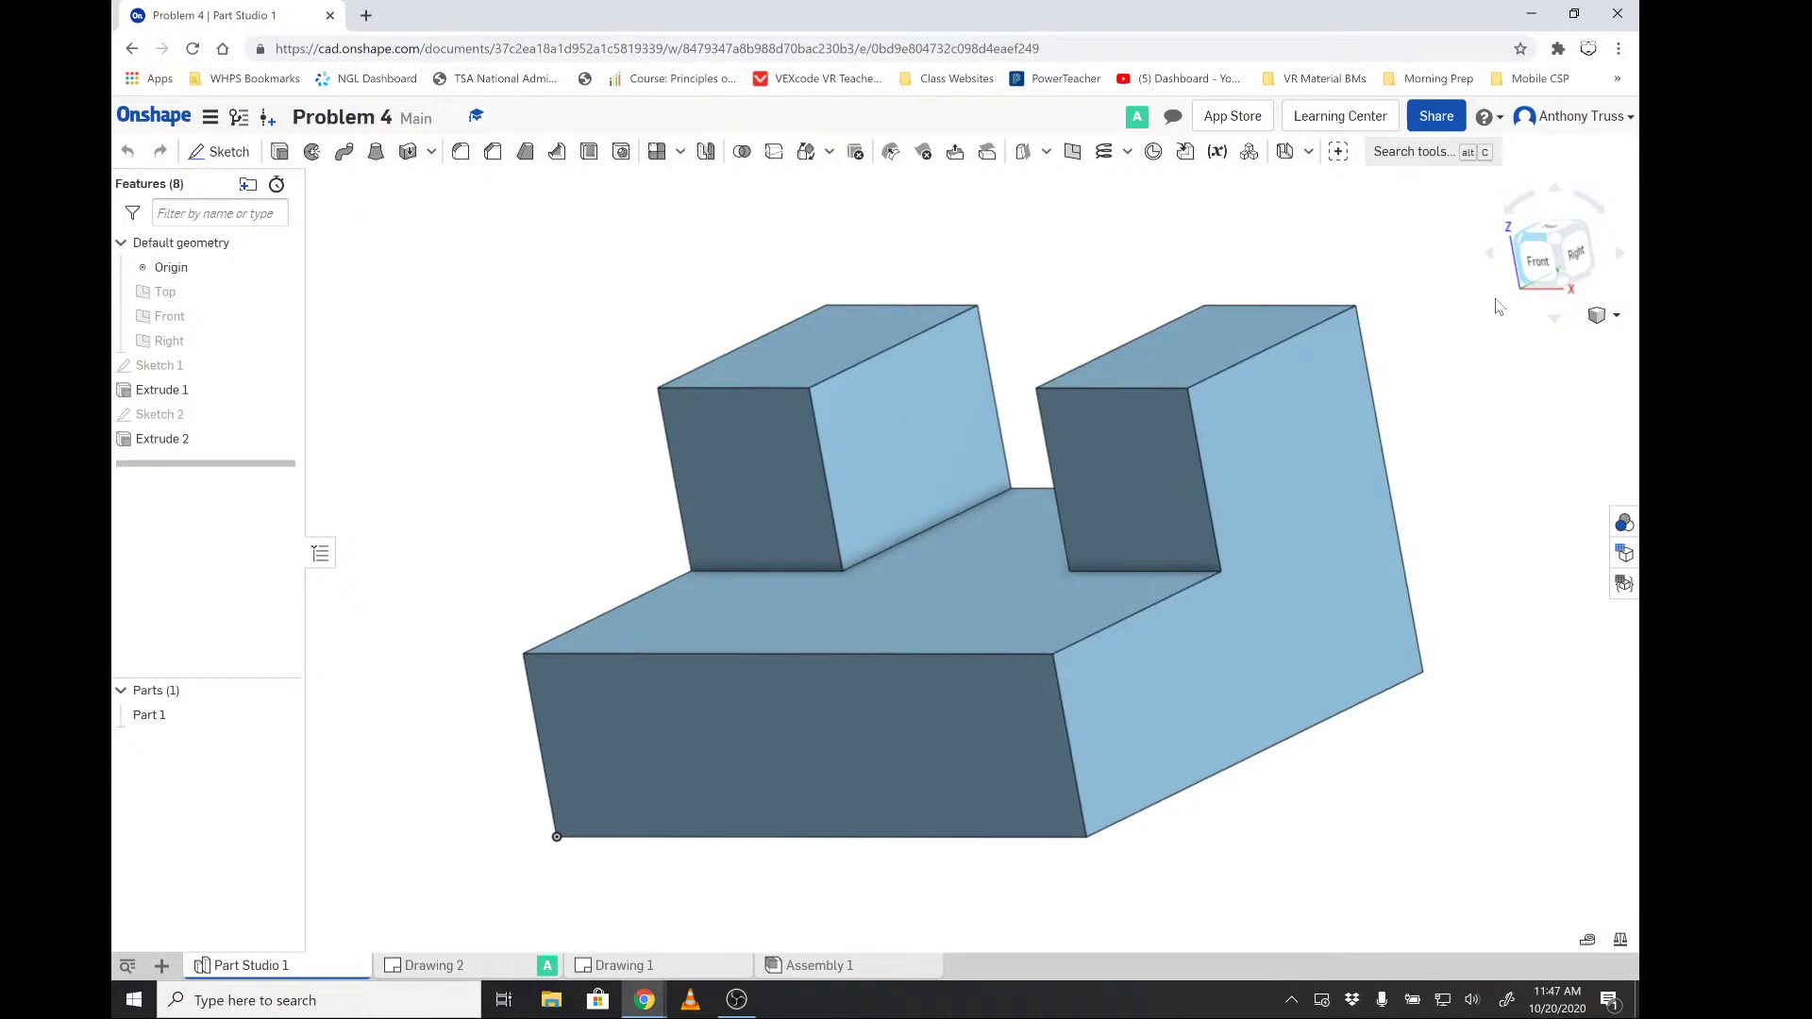
{"action": "left_click", "coordinate": [853, 745]}
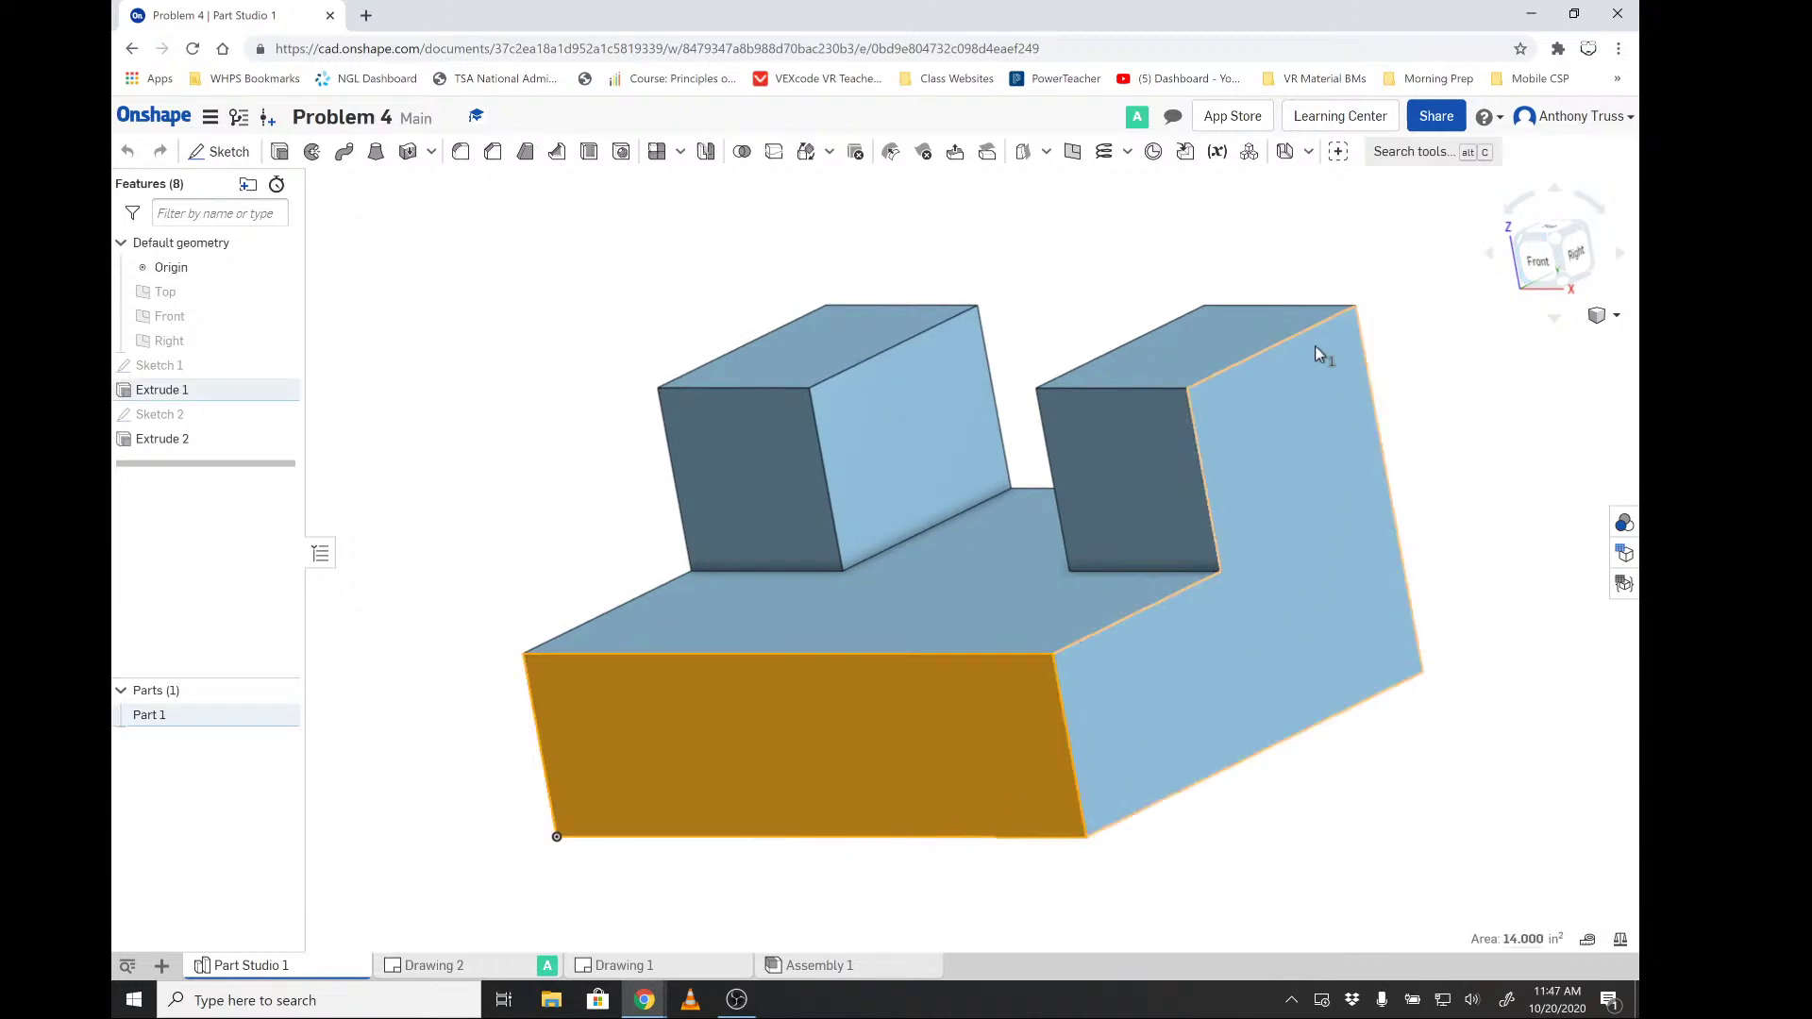
{"action": "left_click", "coordinate": [1176, 264]}
{"action": "left_click", "coordinate": [1314, 449]}
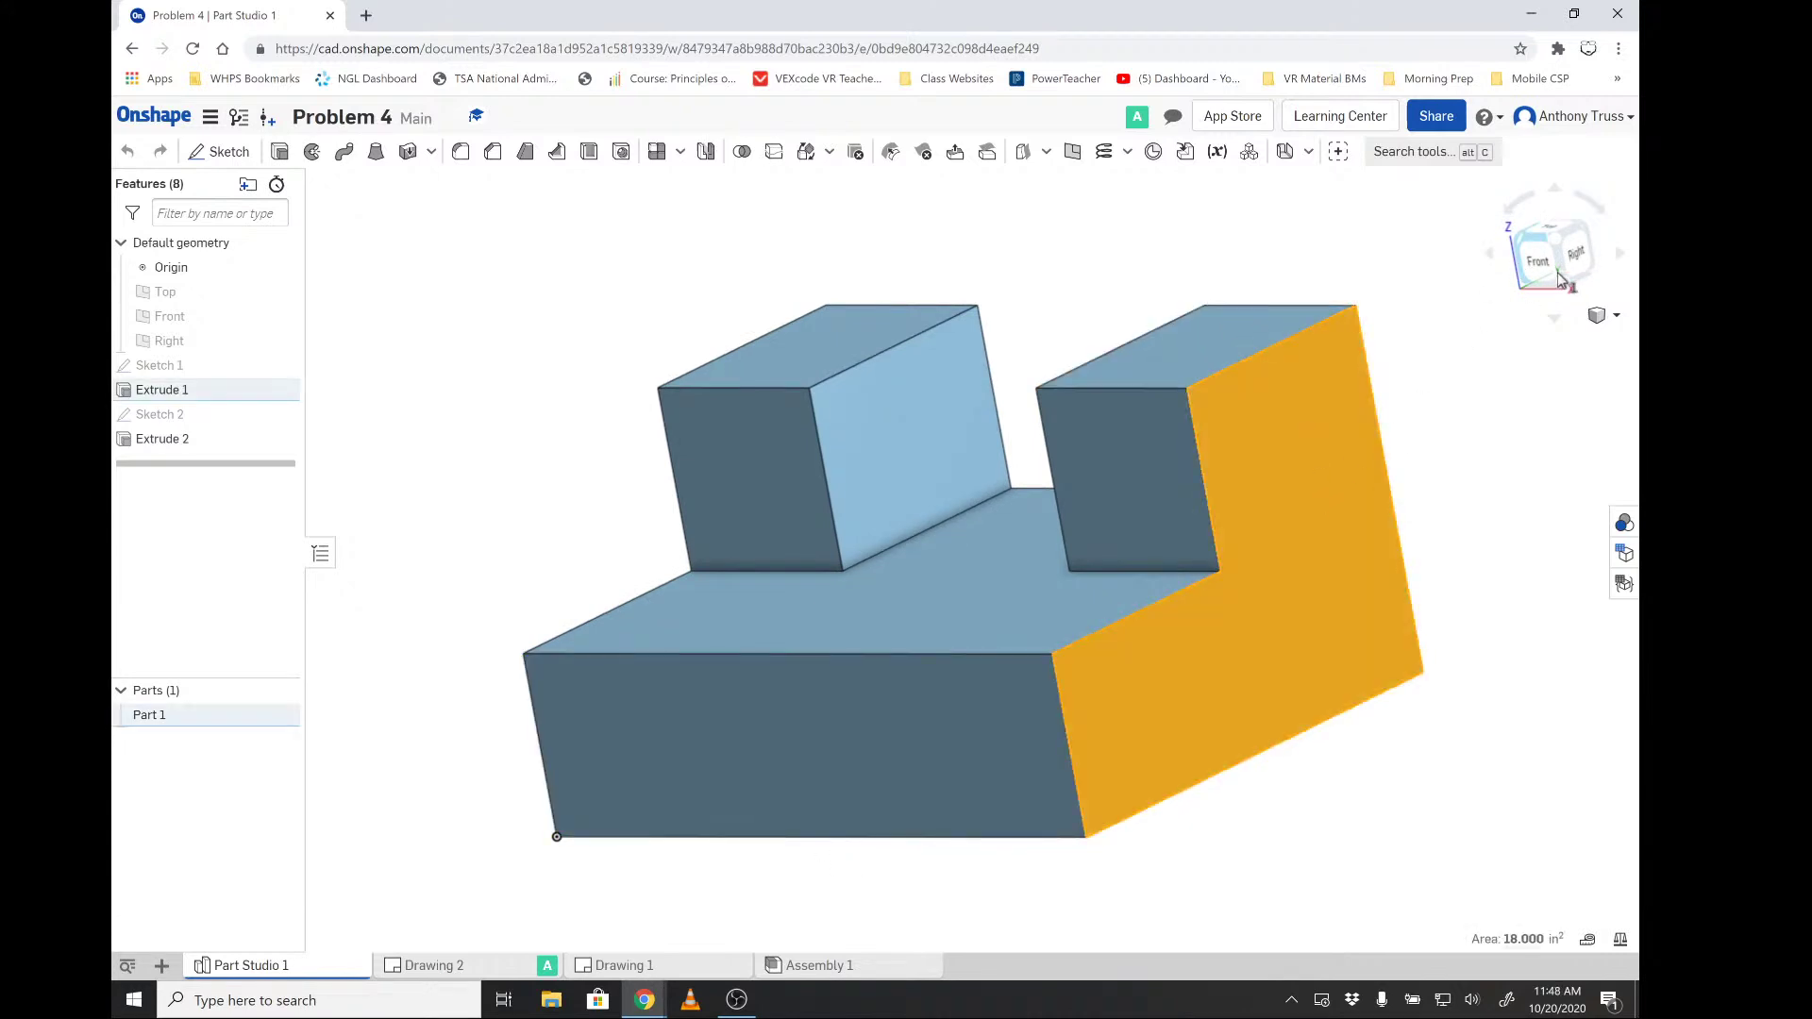
{"action": "left_click", "coordinate": [1400, 288]}
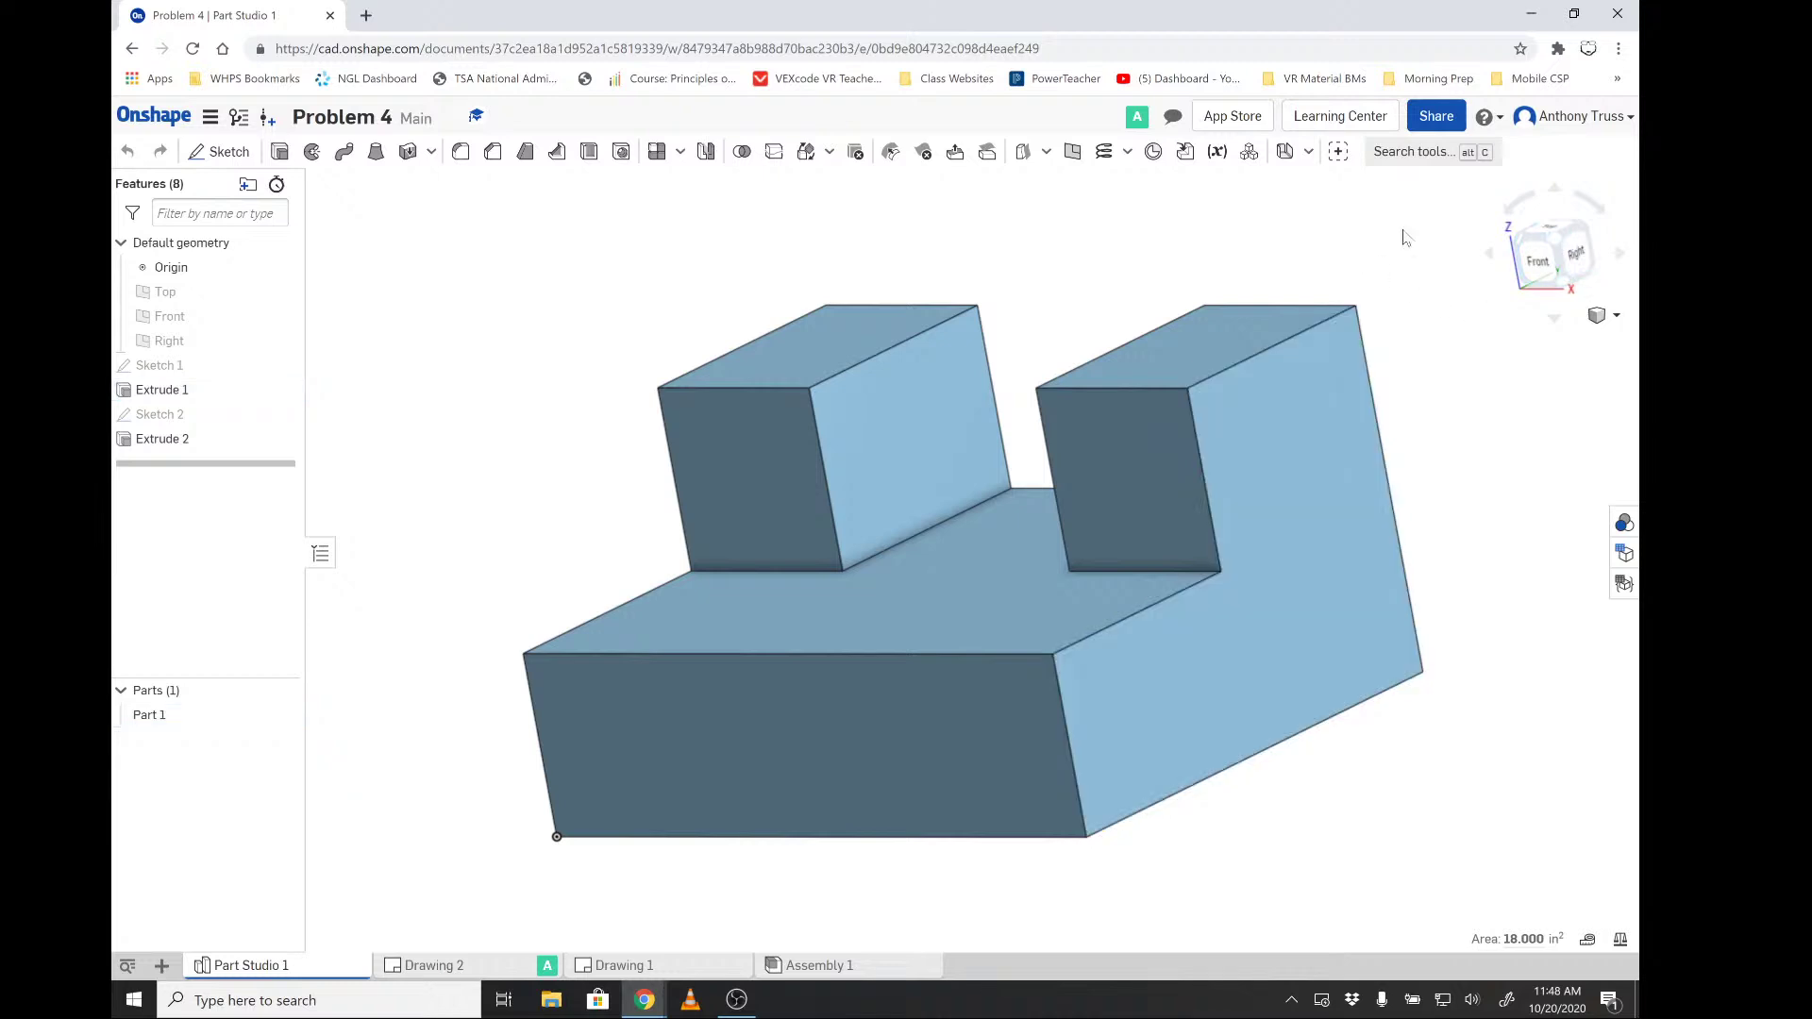
{"action": "left_click", "coordinate": [1555, 249]}
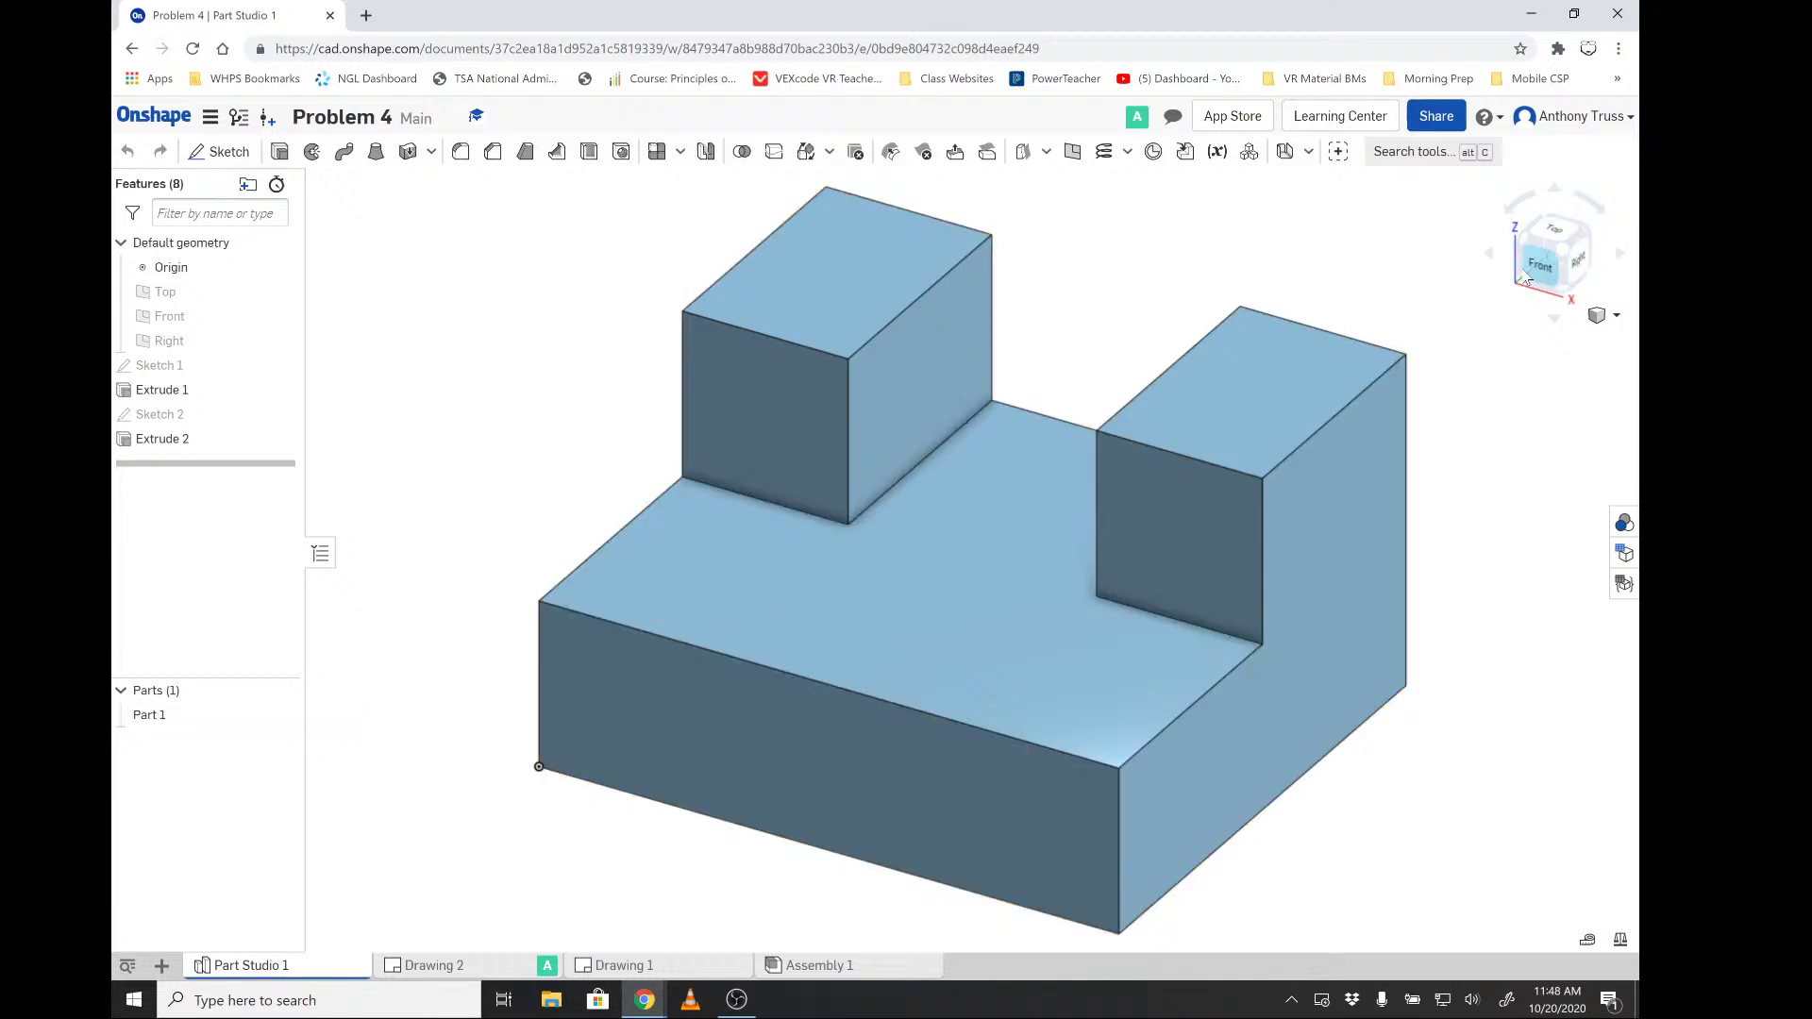
- Orbit to inspect the block's underside, then snap back to the isometric view
{"action": "right_click_drag", "start_coordinate": [1360, 798], "coordinate": [1263, 268]}
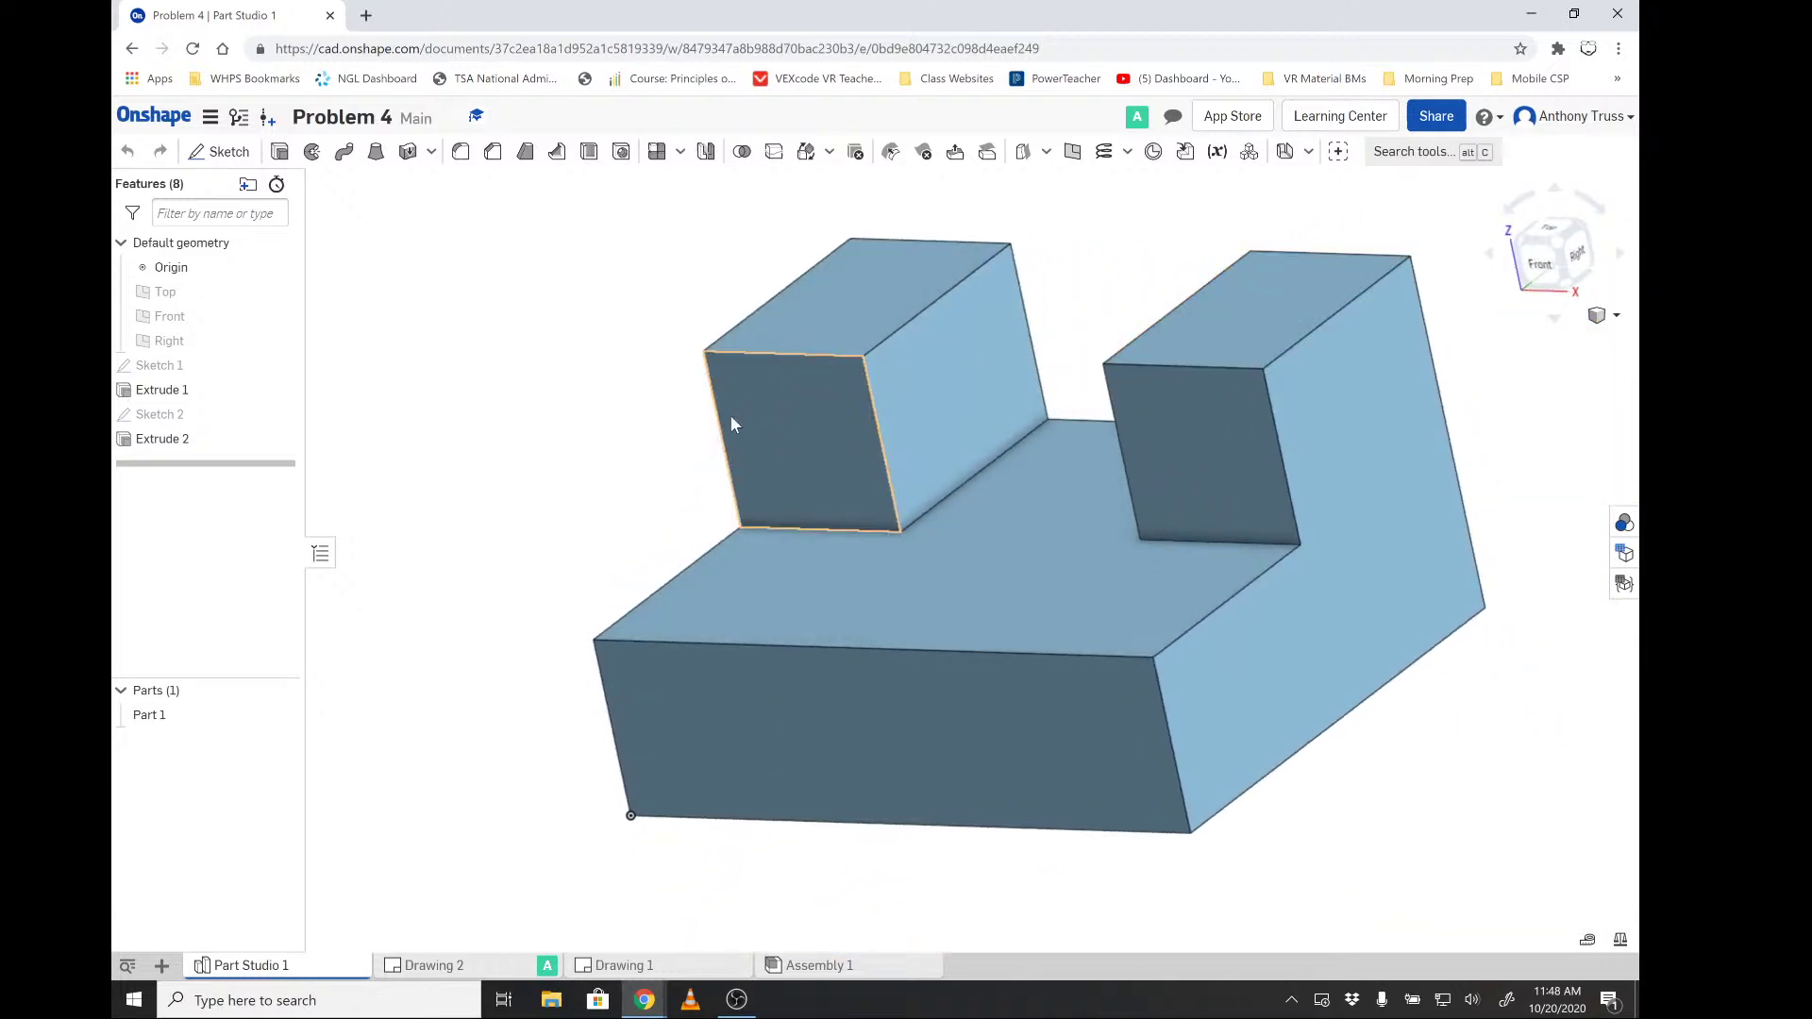
{"action": "scroll", "coordinate": [728, 416], "scroll_direction": "up", "scroll_amount": 5}
{"action": "scroll", "coordinate": [892, 373], "scroll_direction": "down", "scroll_amount": 8}
{"action": "scroll", "coordinate": [1178, 322], "scroll_direction": "up", "scroll_amount": 2}
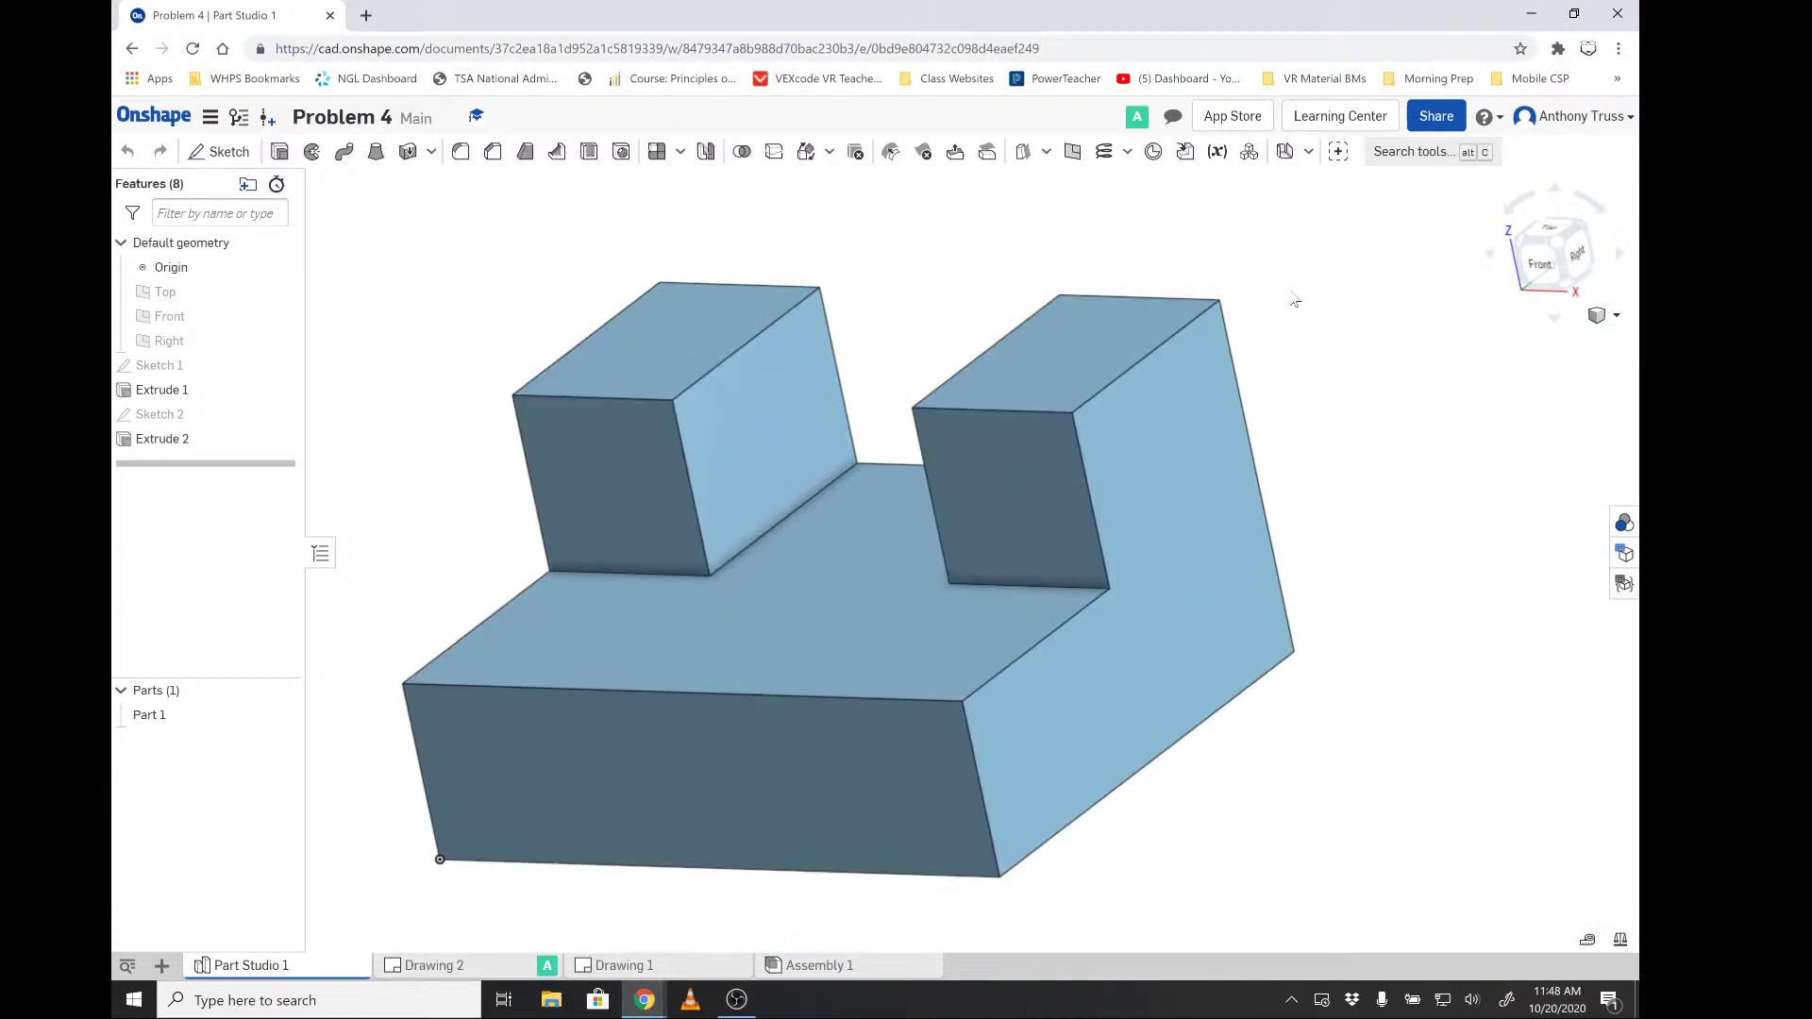
{"action": "left_click", "coordinate": [1554, 253]}
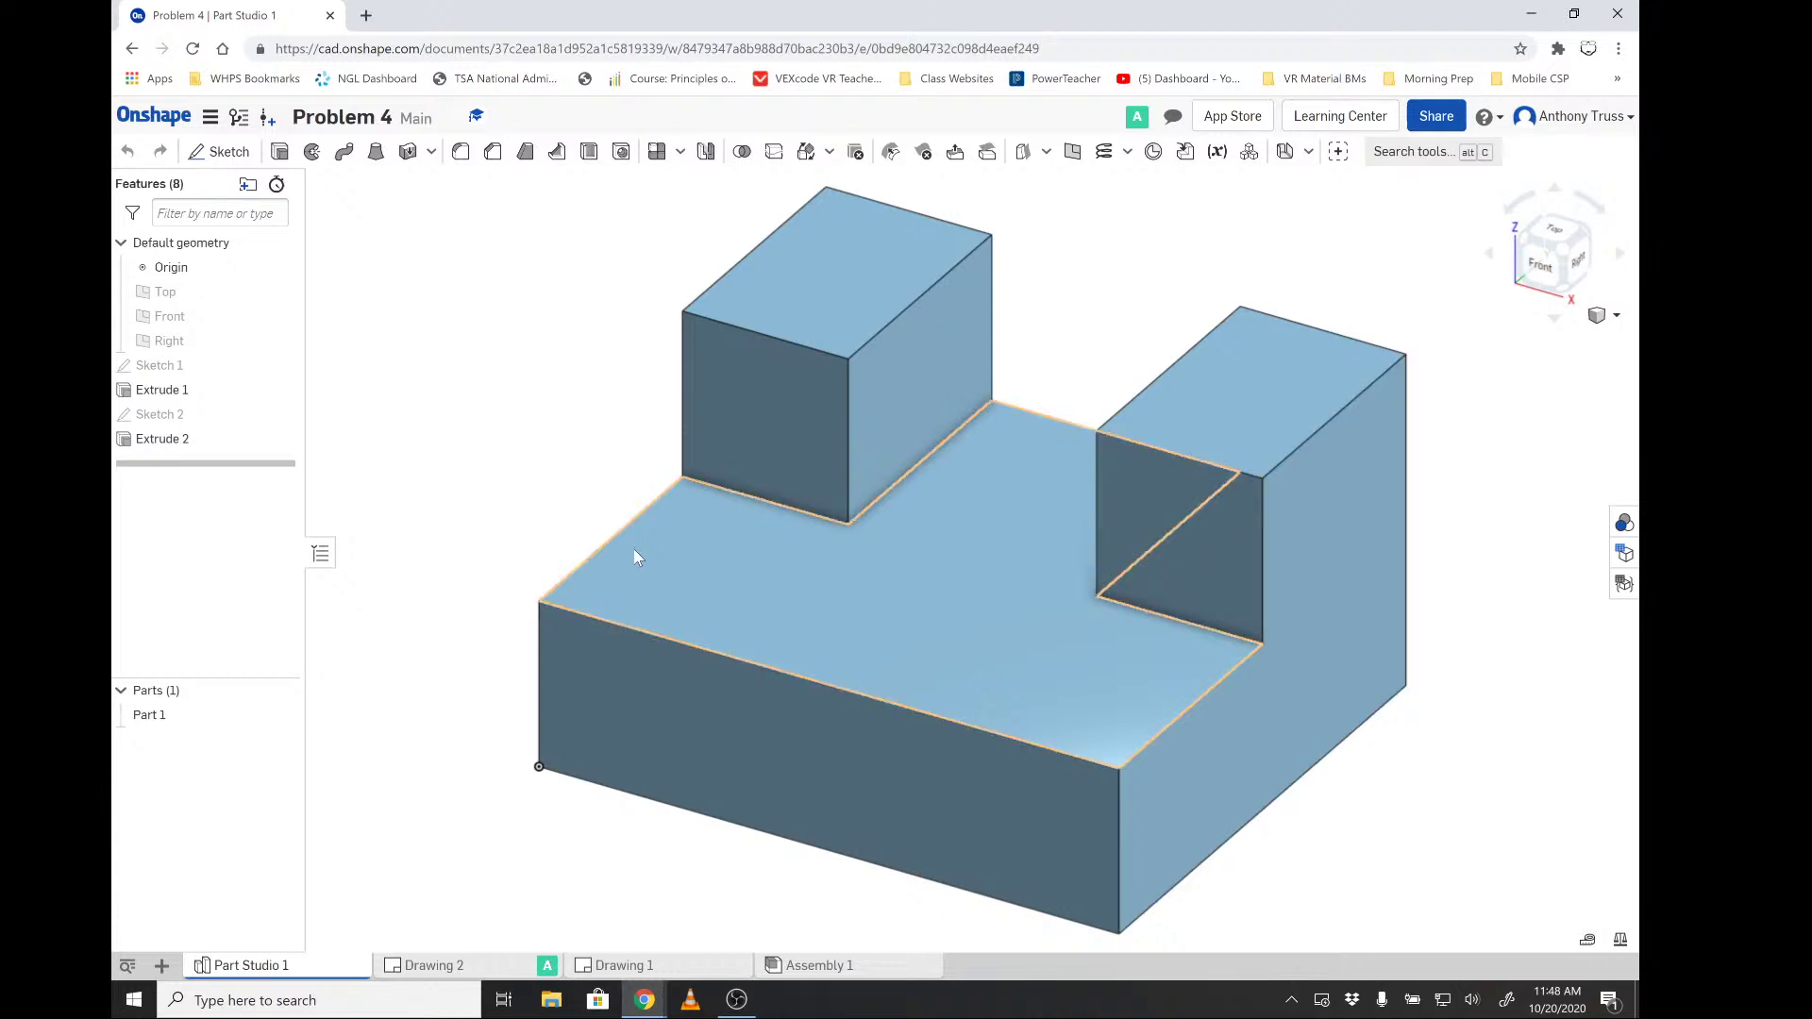
{"action": "scroll", "coordinate": [627, 409], "scroll_direction": "up", "scroll_amount": 3}
{"action": "scroll", "coordinate": [632, 411], "scroll_direction": "down", "scroll_amount": 5}
{"action": "scroll", "coordinate": [689, 414], "scroll_direction": "up", "scroll_amount": 4}
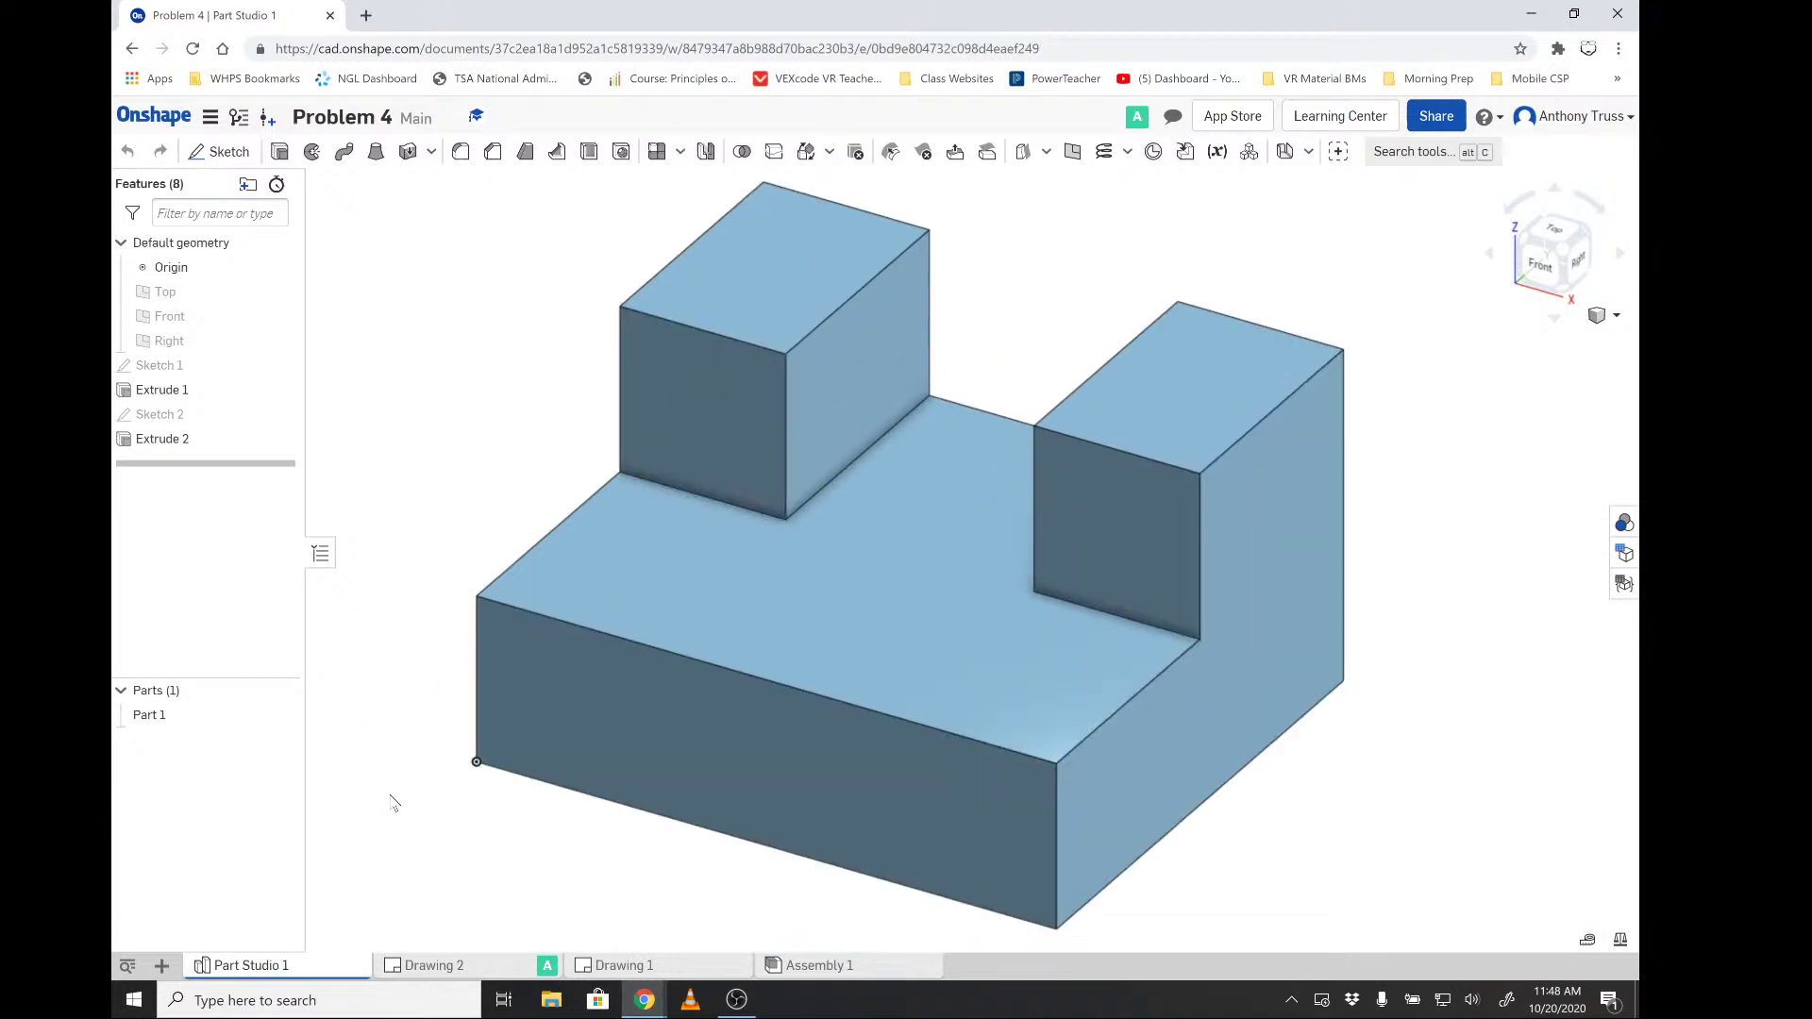
- Create Drawing 3 from Onshape's ANSI_A_INCH.dwt template with no views
{"action": "left_click", "coordinate": [160, 967]}
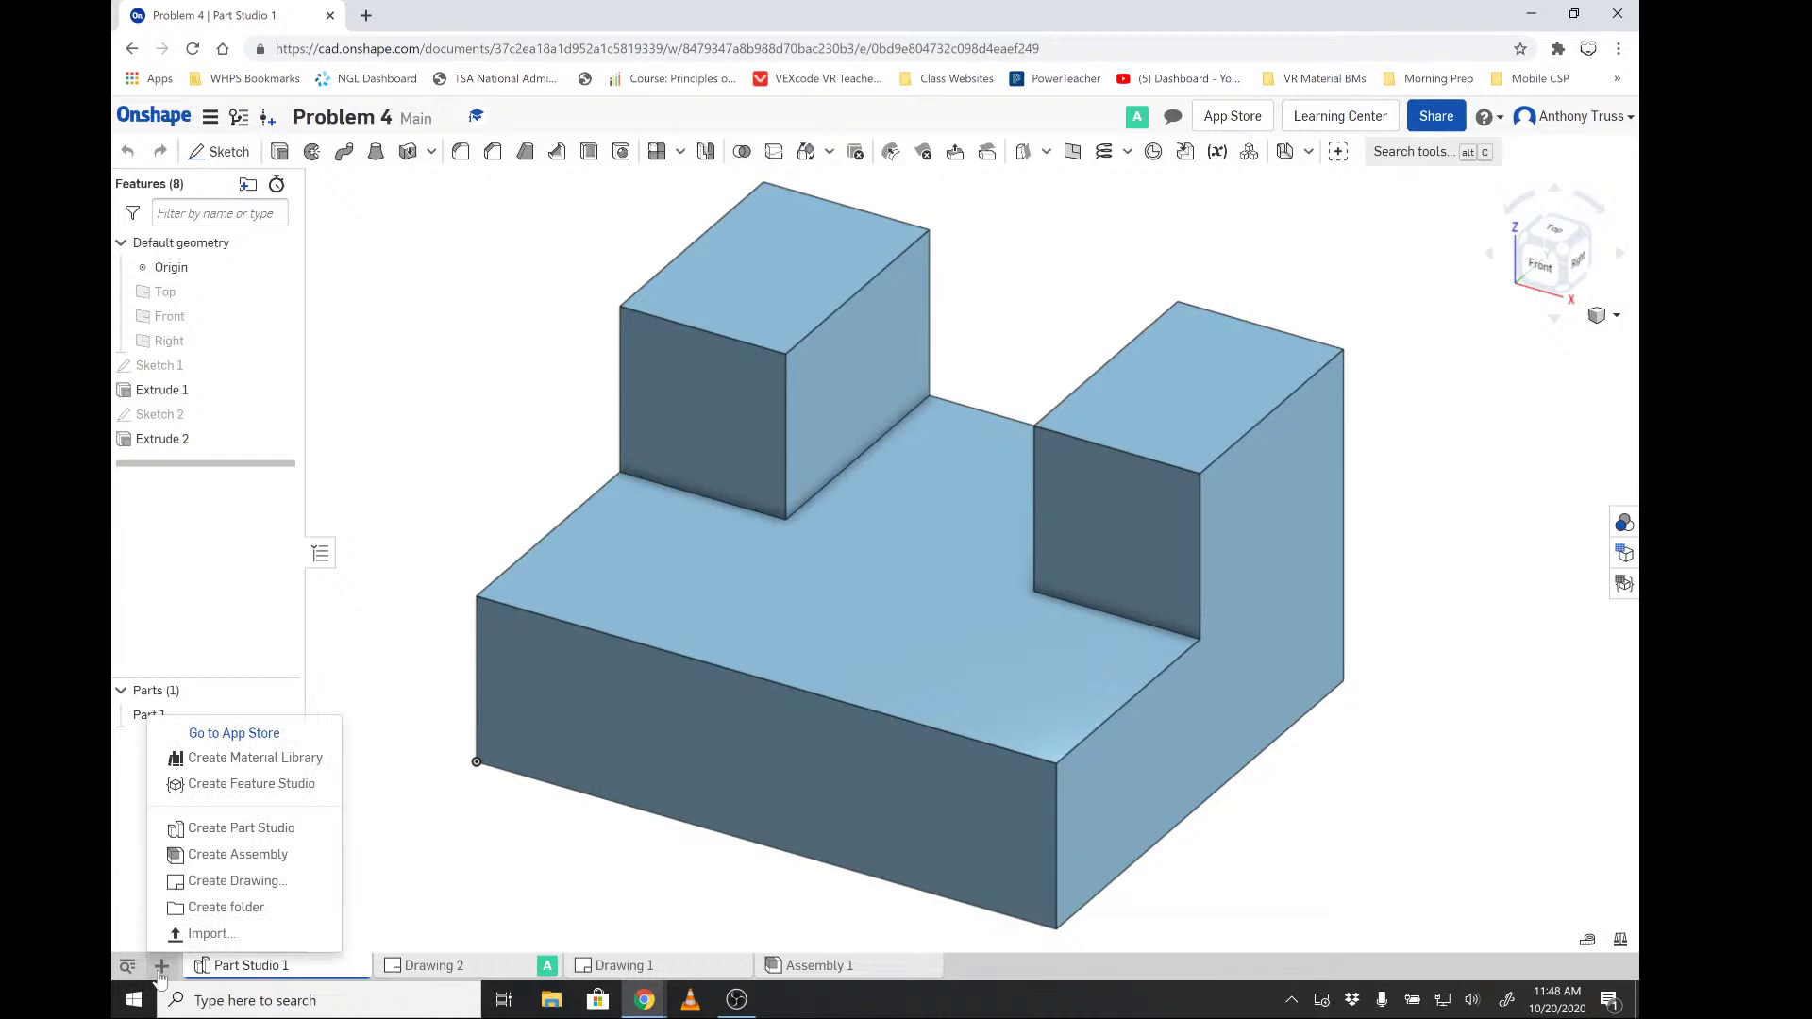
{"action": "left_click", "coordinate": [198, 882]}
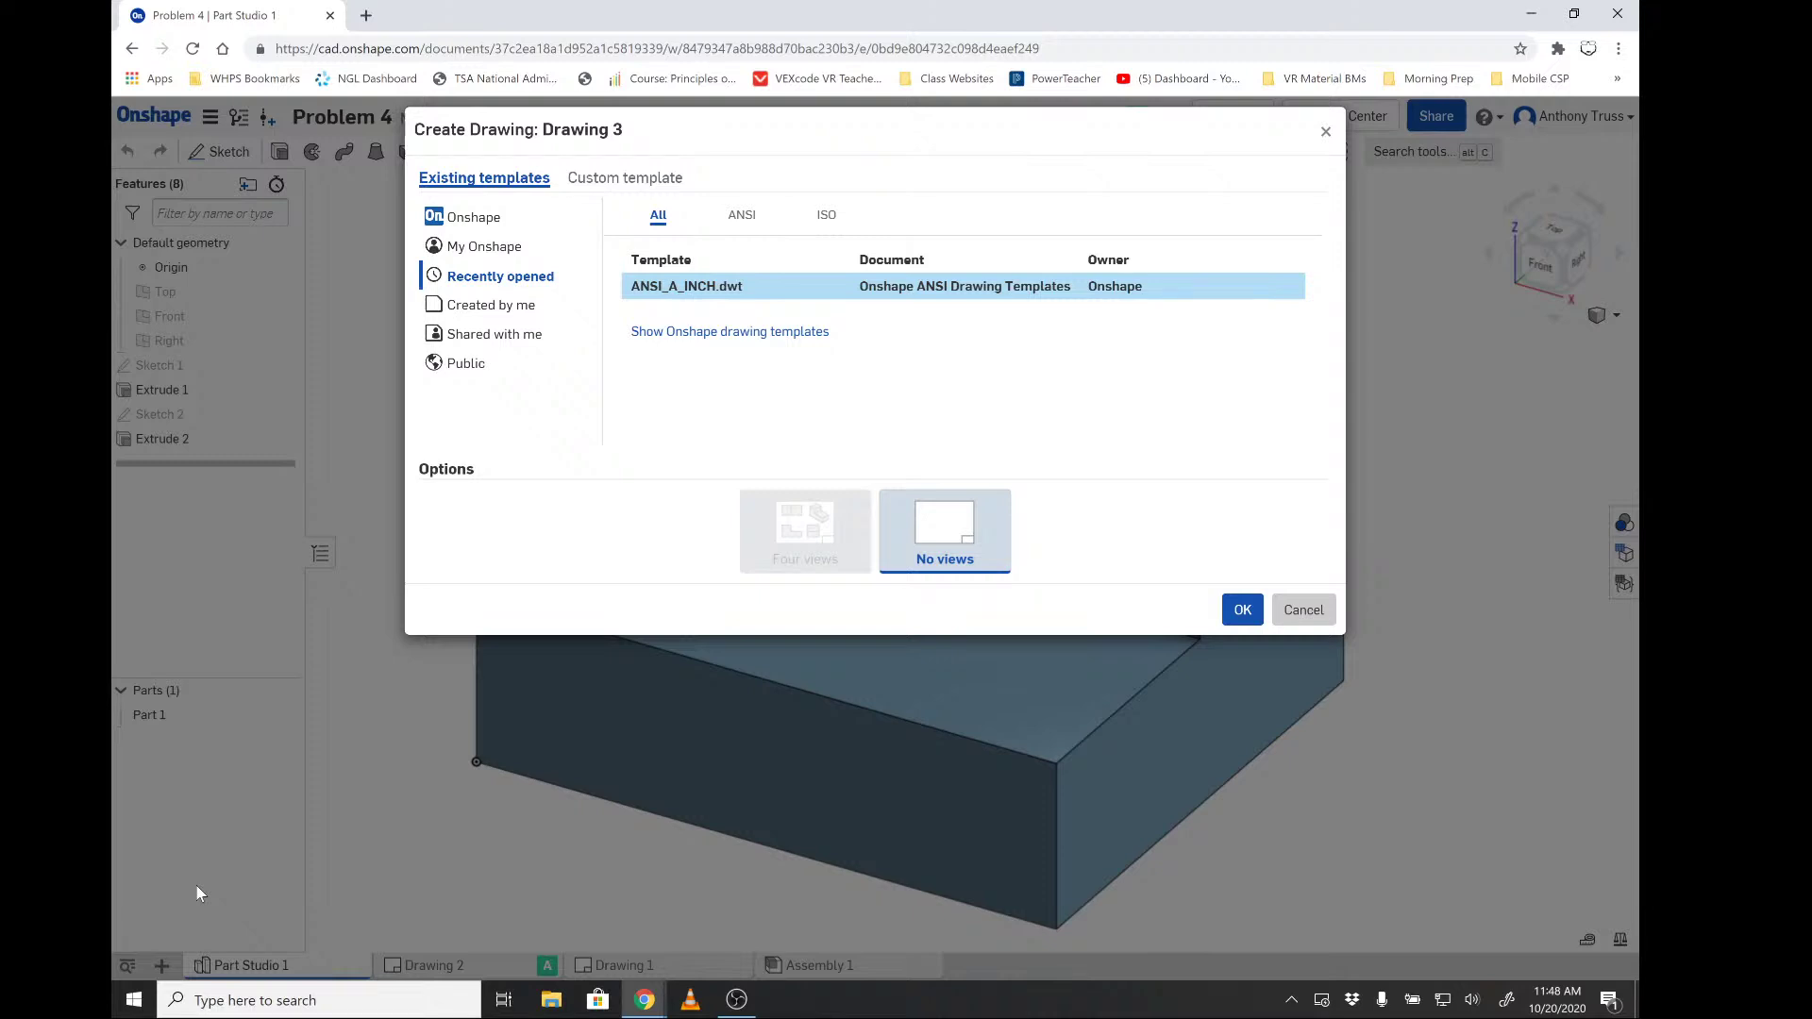
{"action": "left_click", "coordinate": [462, 219]}
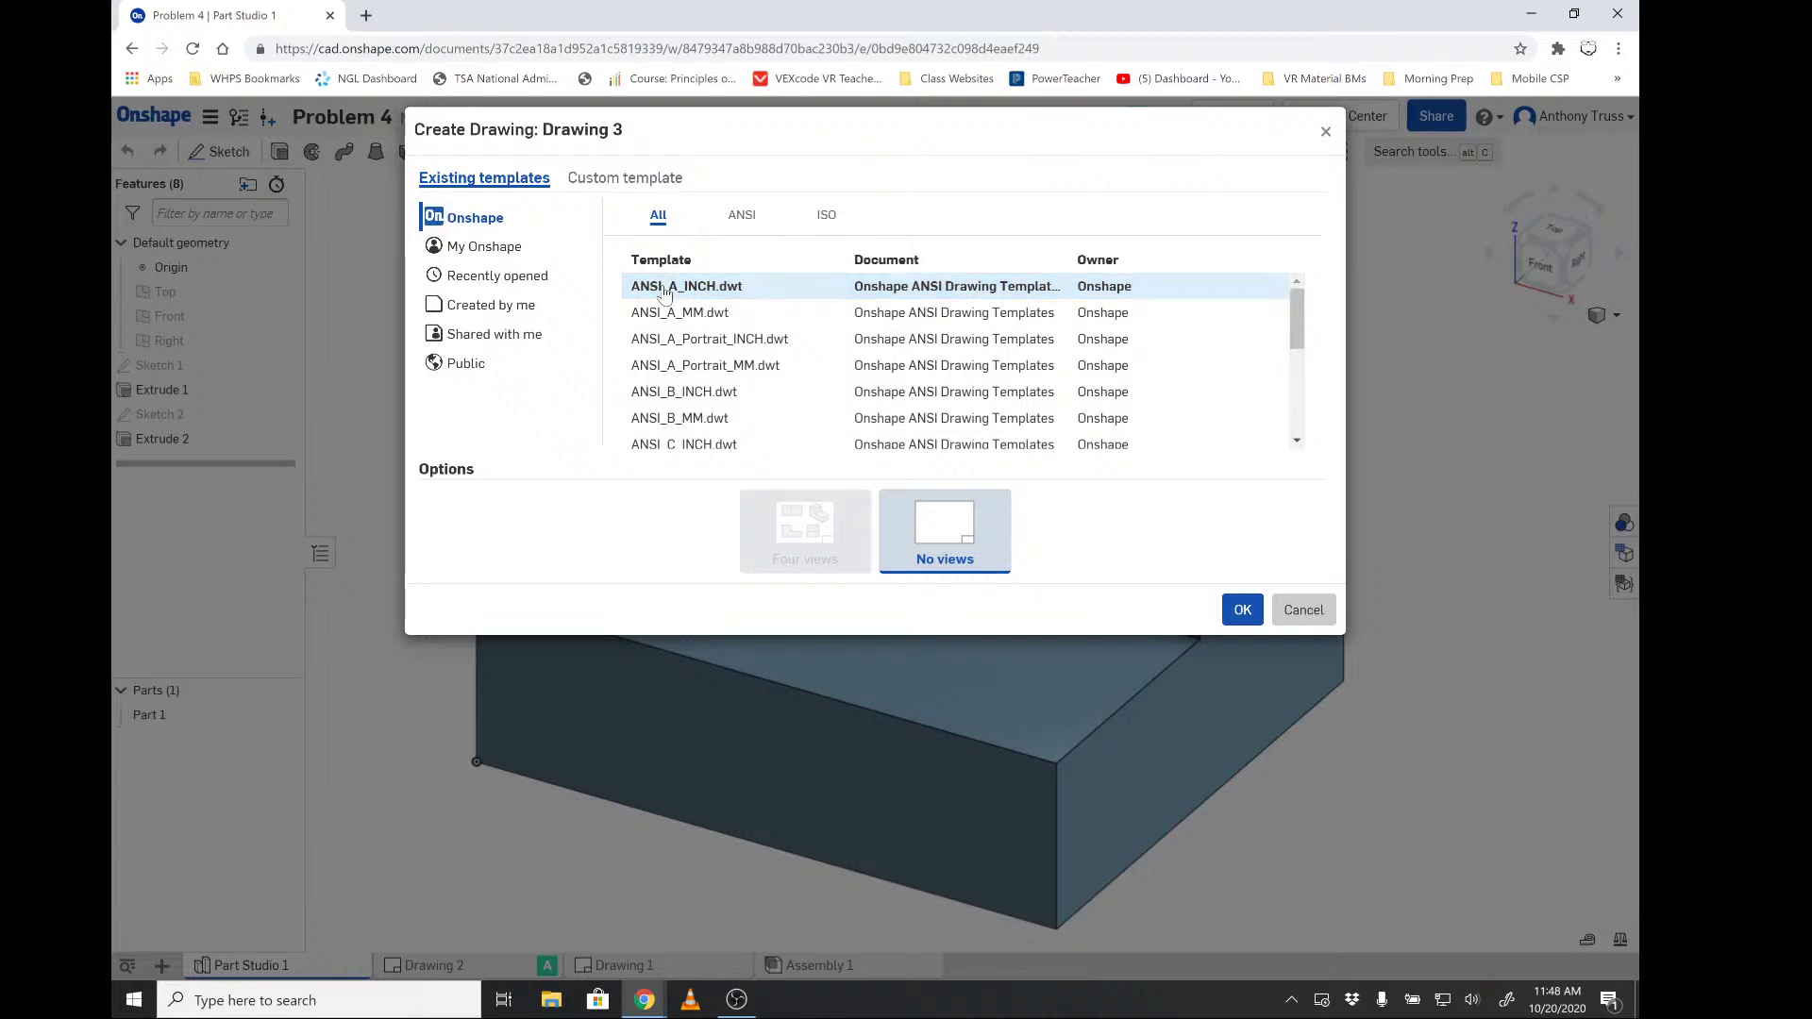
{"action": "left_click", "coordinate": [1242, 614]}
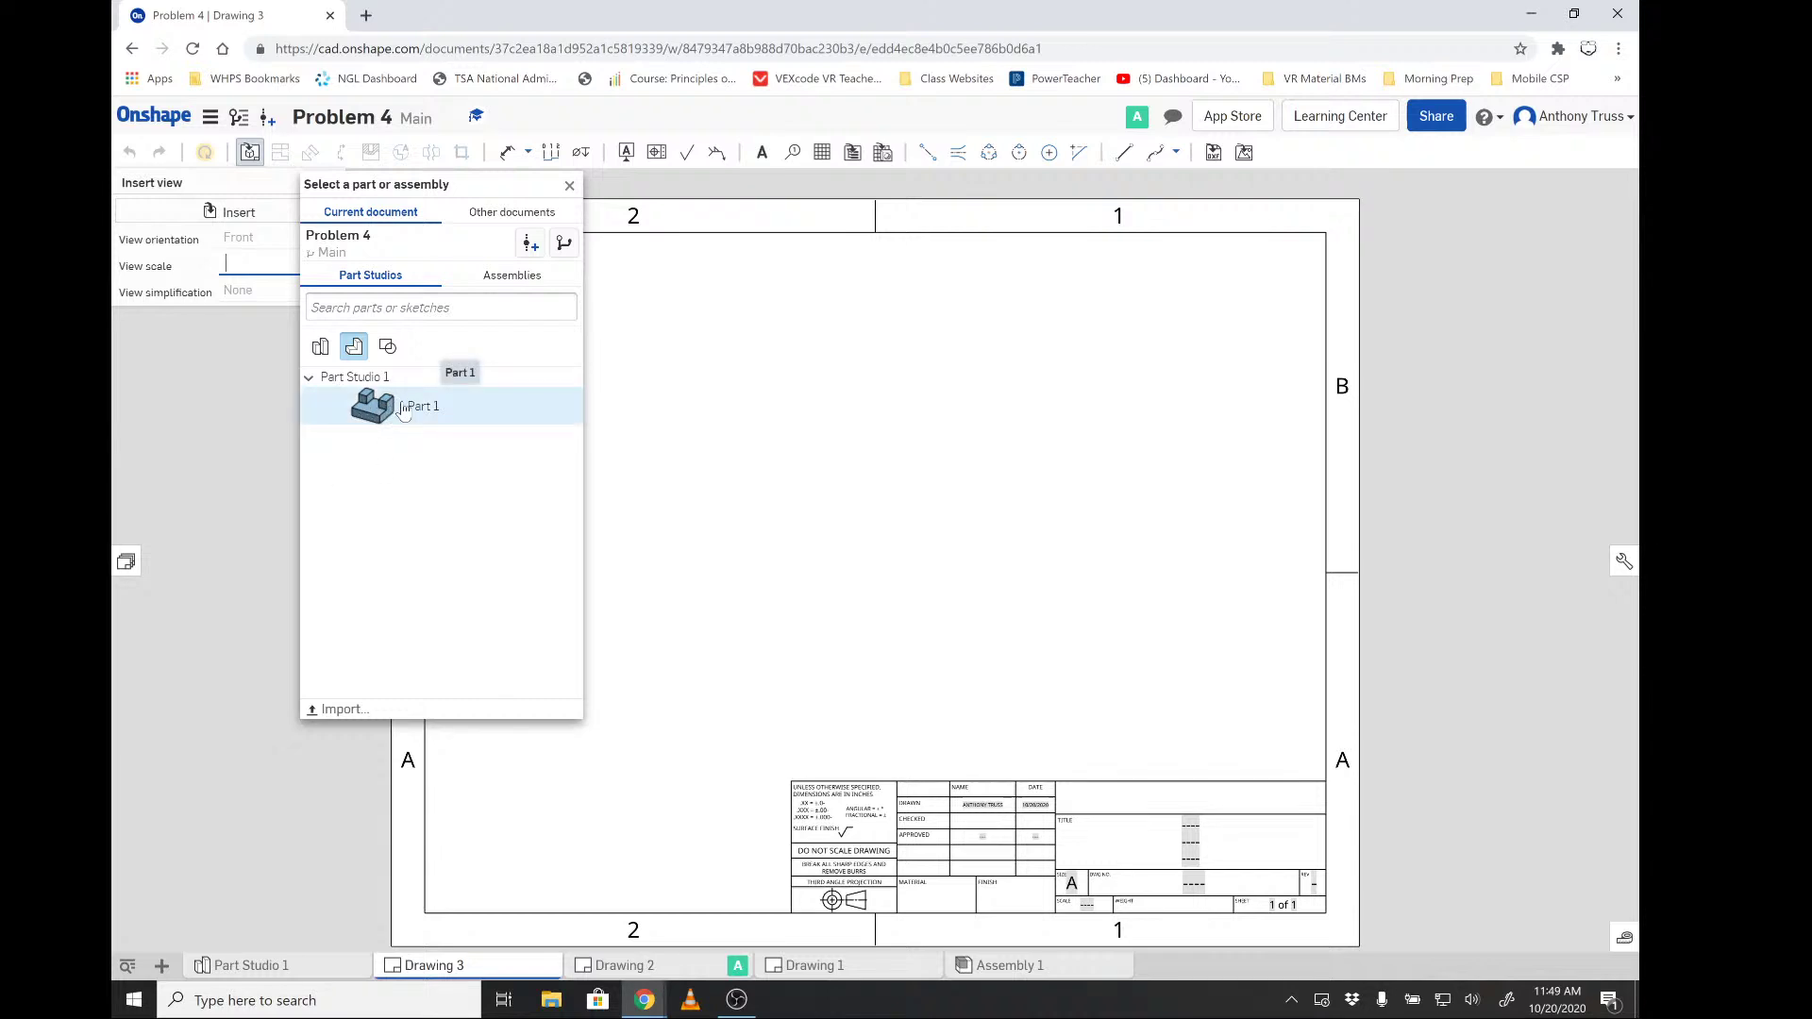
- Select Part 1 from Part Studio 1 for a Front view at 1:3 scale
{"action": "left_click", "coordinate": [373, 415]}
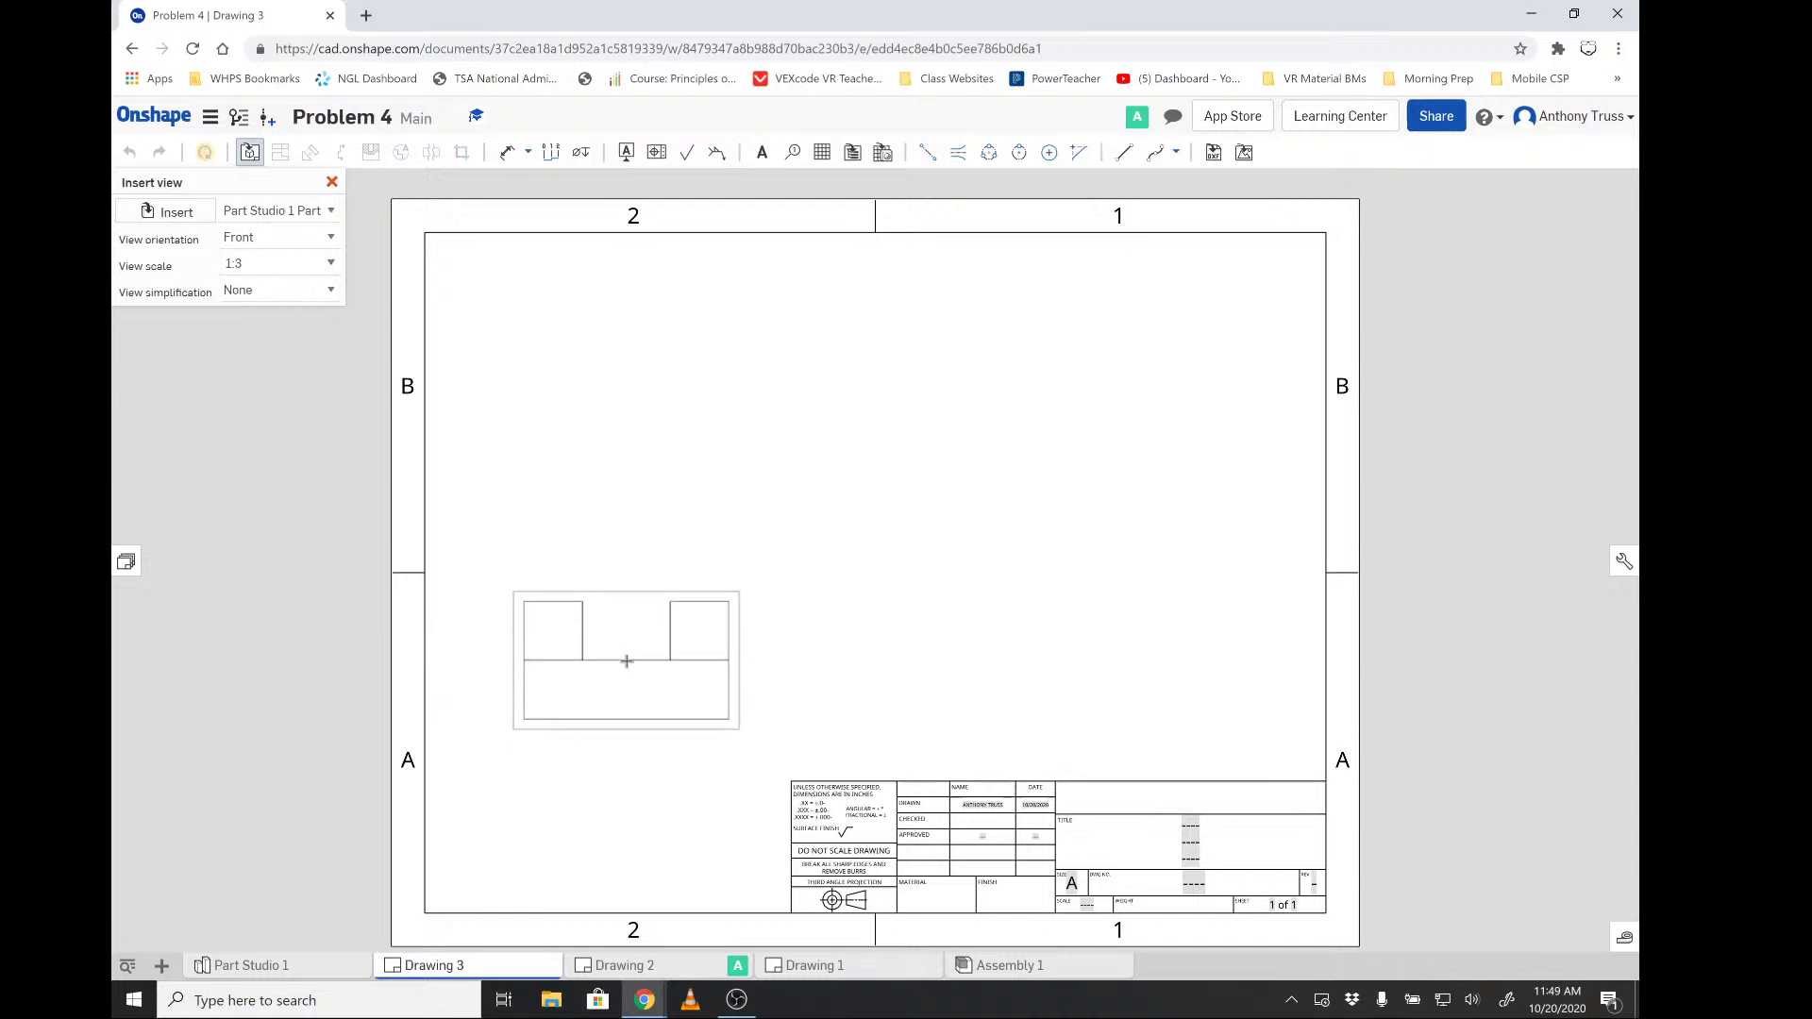
- Place the front view in the lower left with a projected top view above it
{"action": "left_click", "coordinate": [626, 660]}
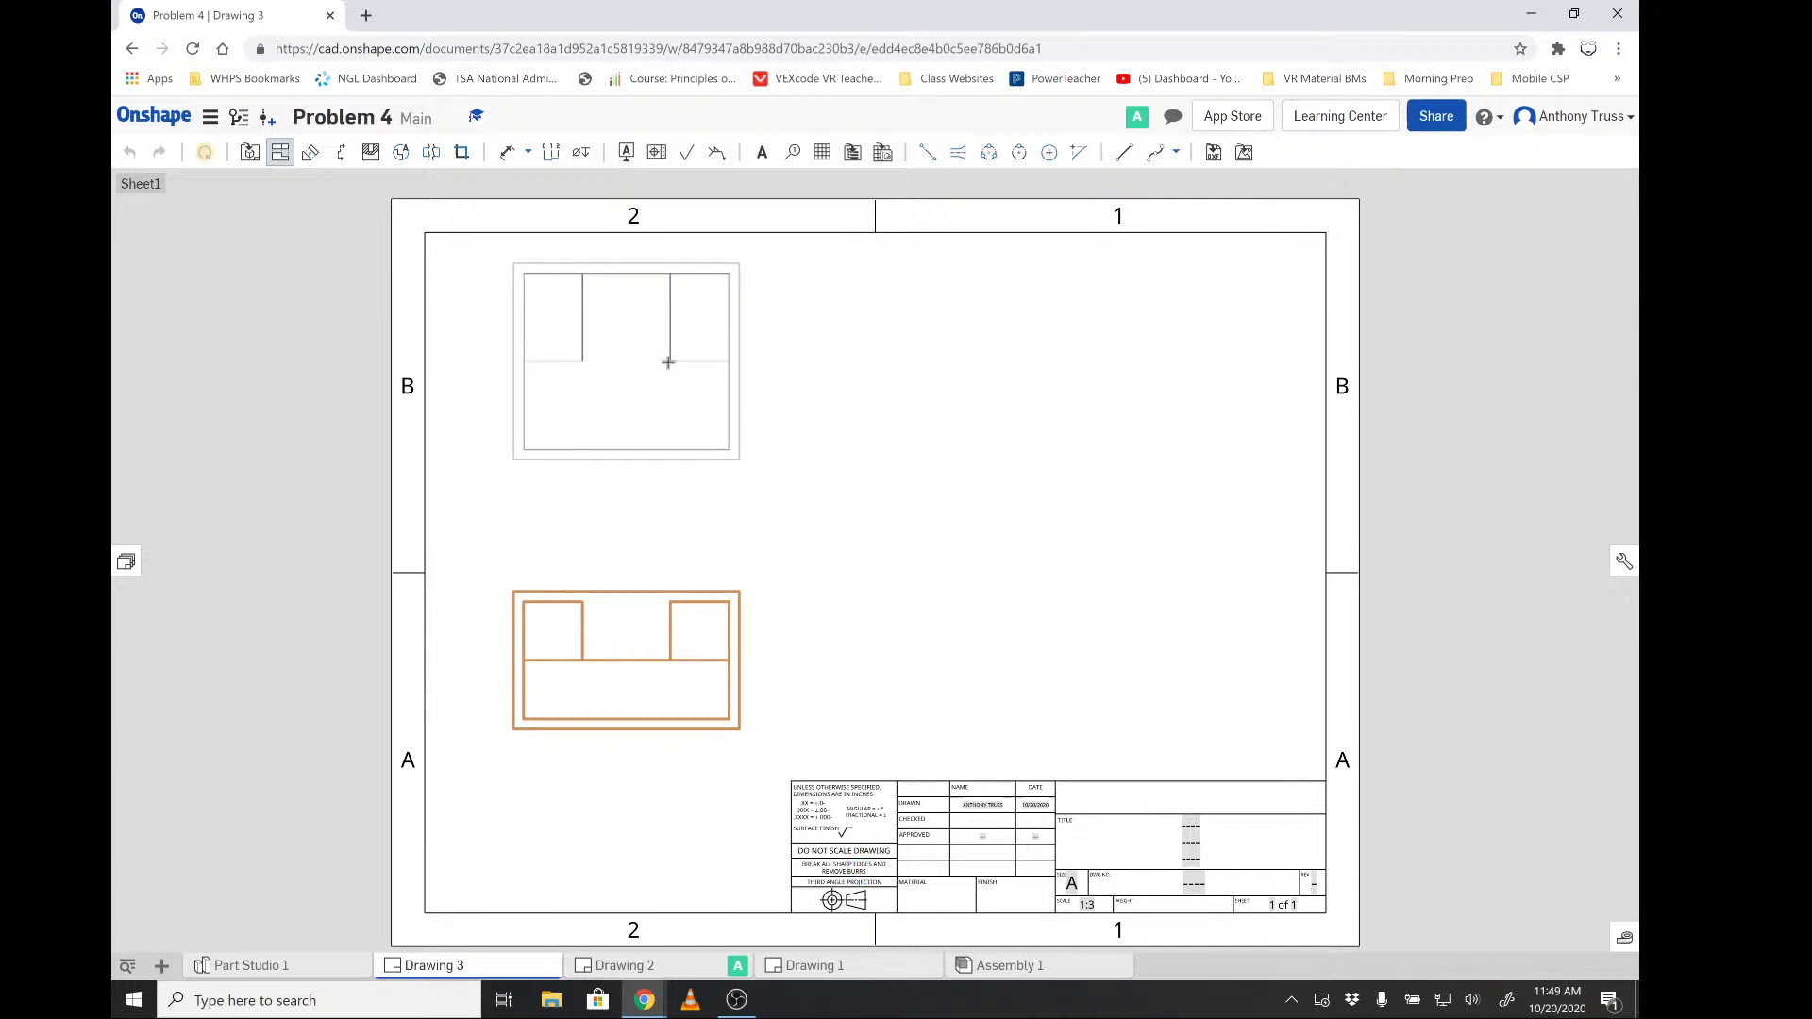
{"action": "left_click", "coordinate": [668, 362]}
{"action": "left_click", "coordinate": [938, 426]}
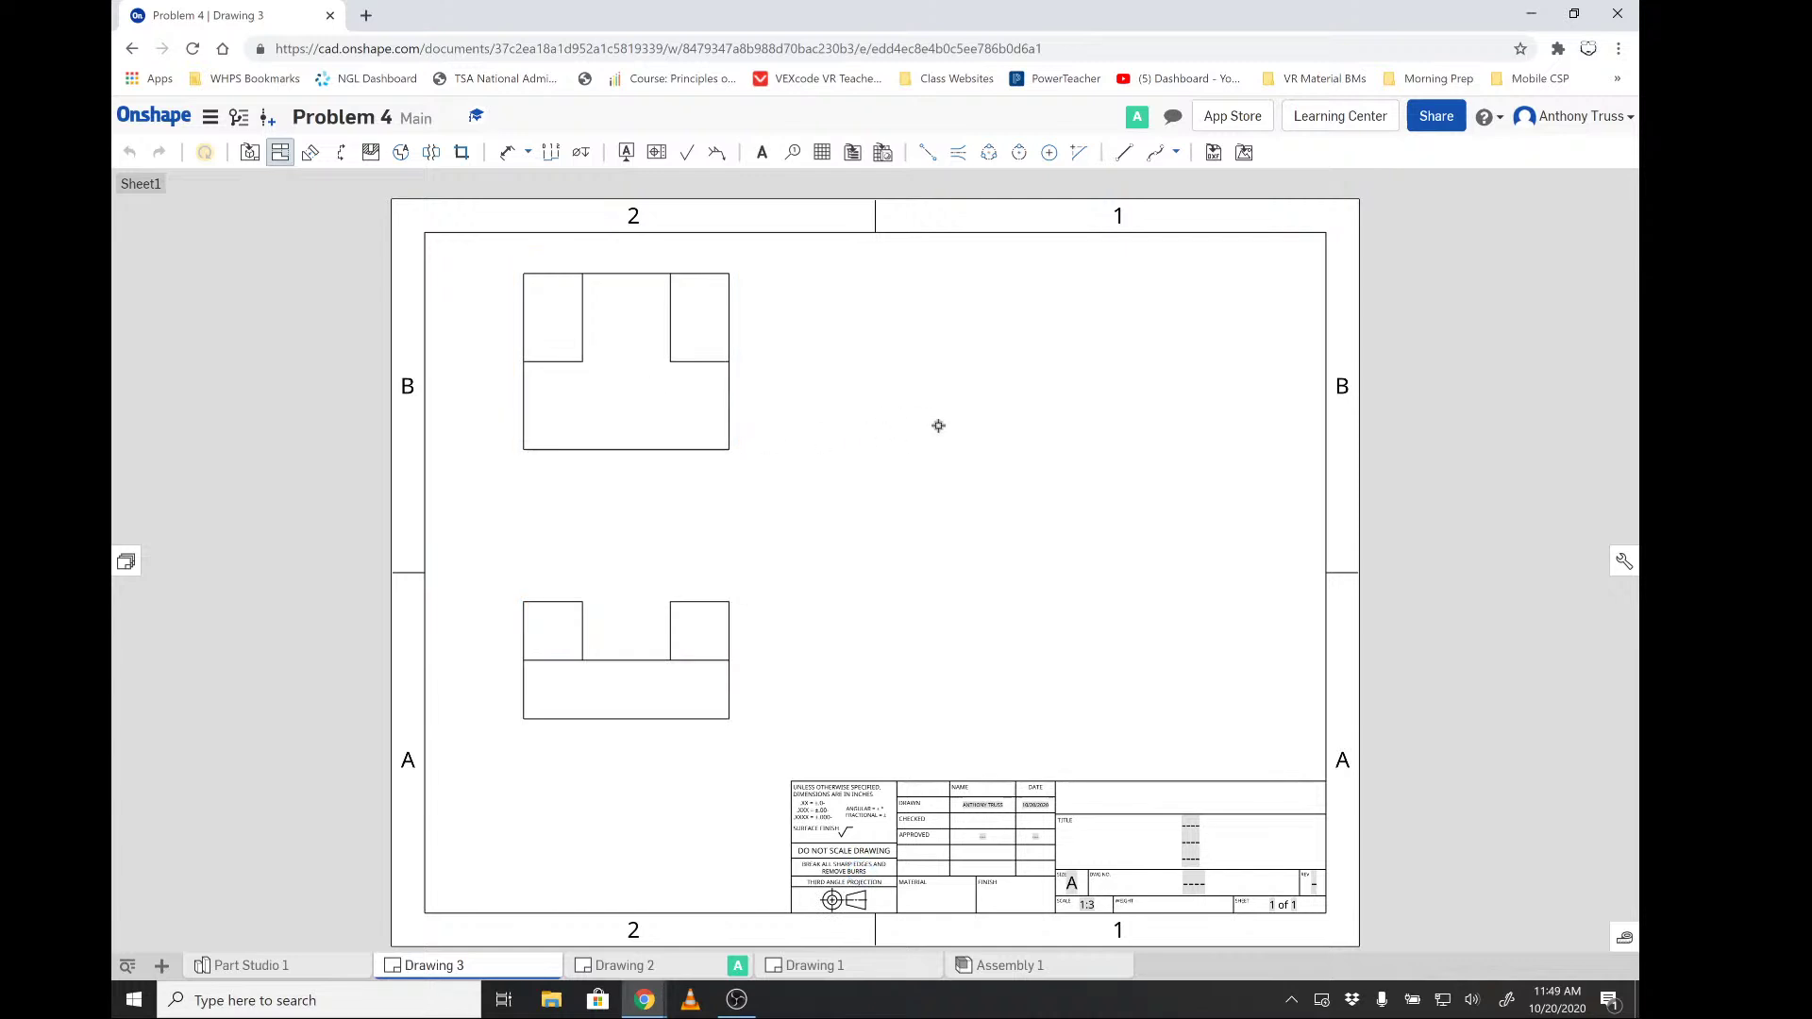
- Project a right view beside the front view and an isometric view from it
{"action": "left_click", "coordinate": [639, 650]}
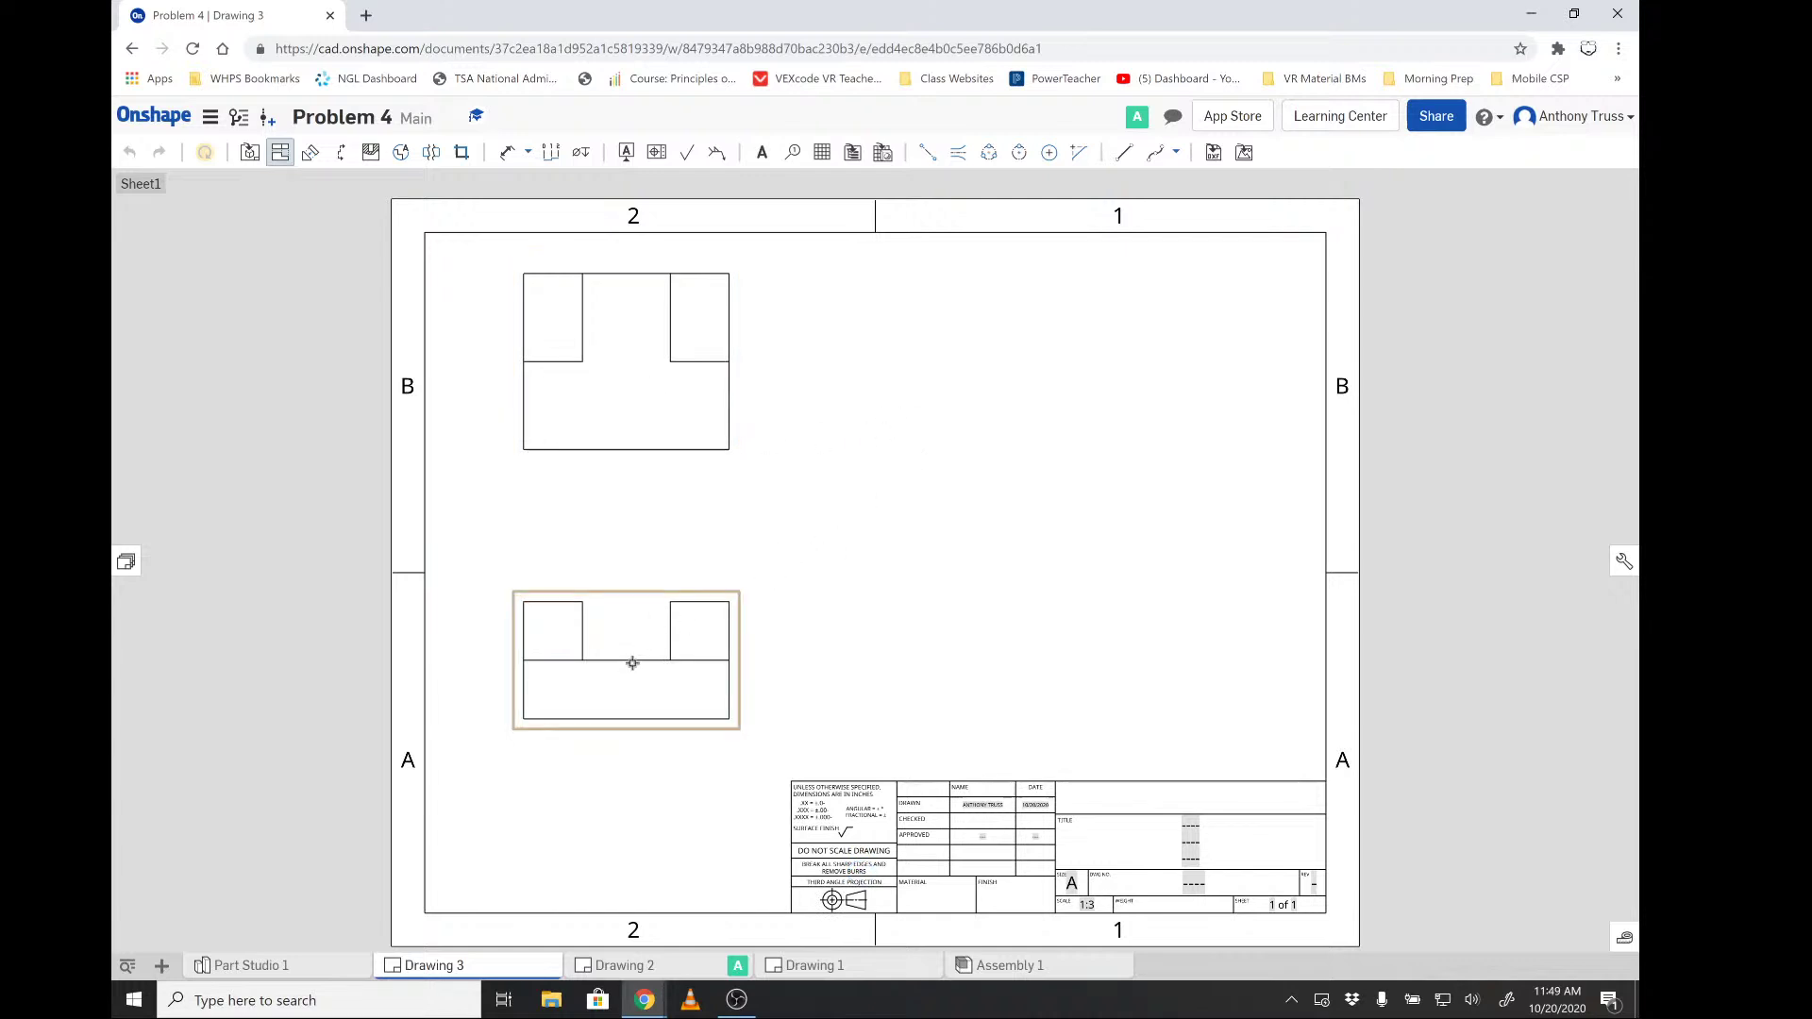
{"action": "left_click_drag", "start_coordinate": [633, 664], "coordinate": [610, 668]}
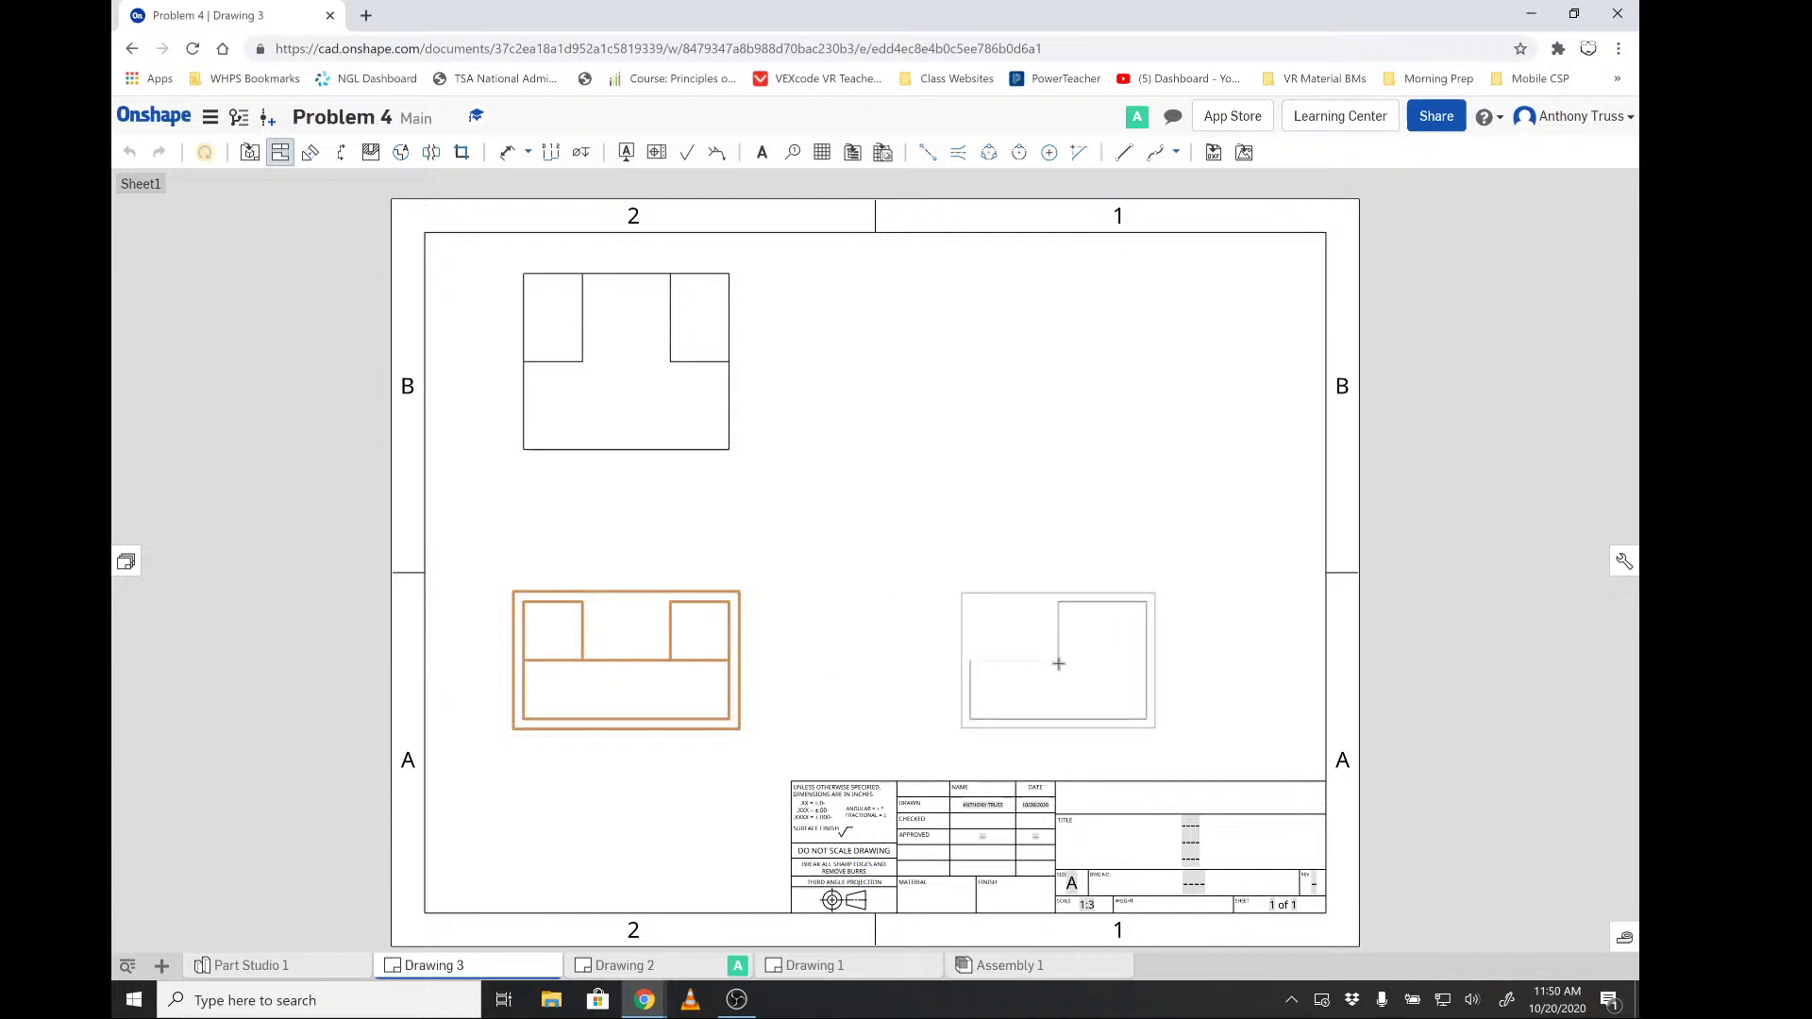
{"action": "left_click", "coordinate": [1058, 664]}
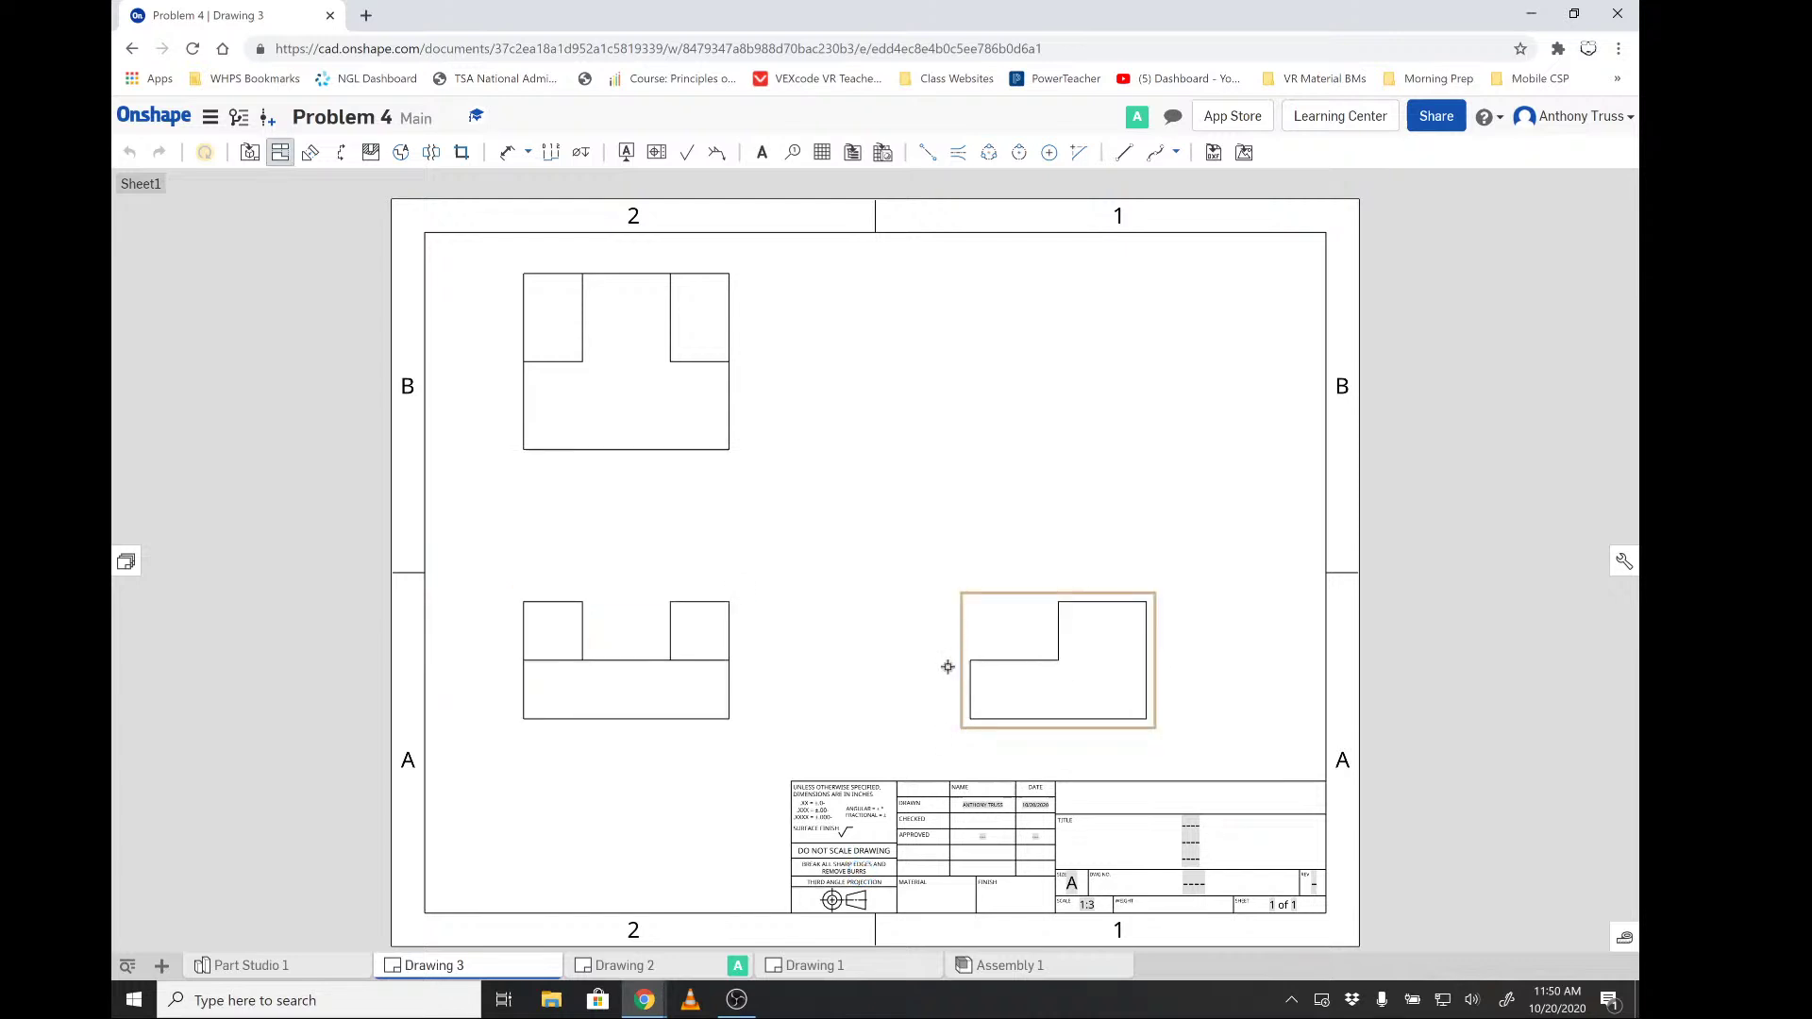
{"action": "left_click", "coordinate": [604, 664]}
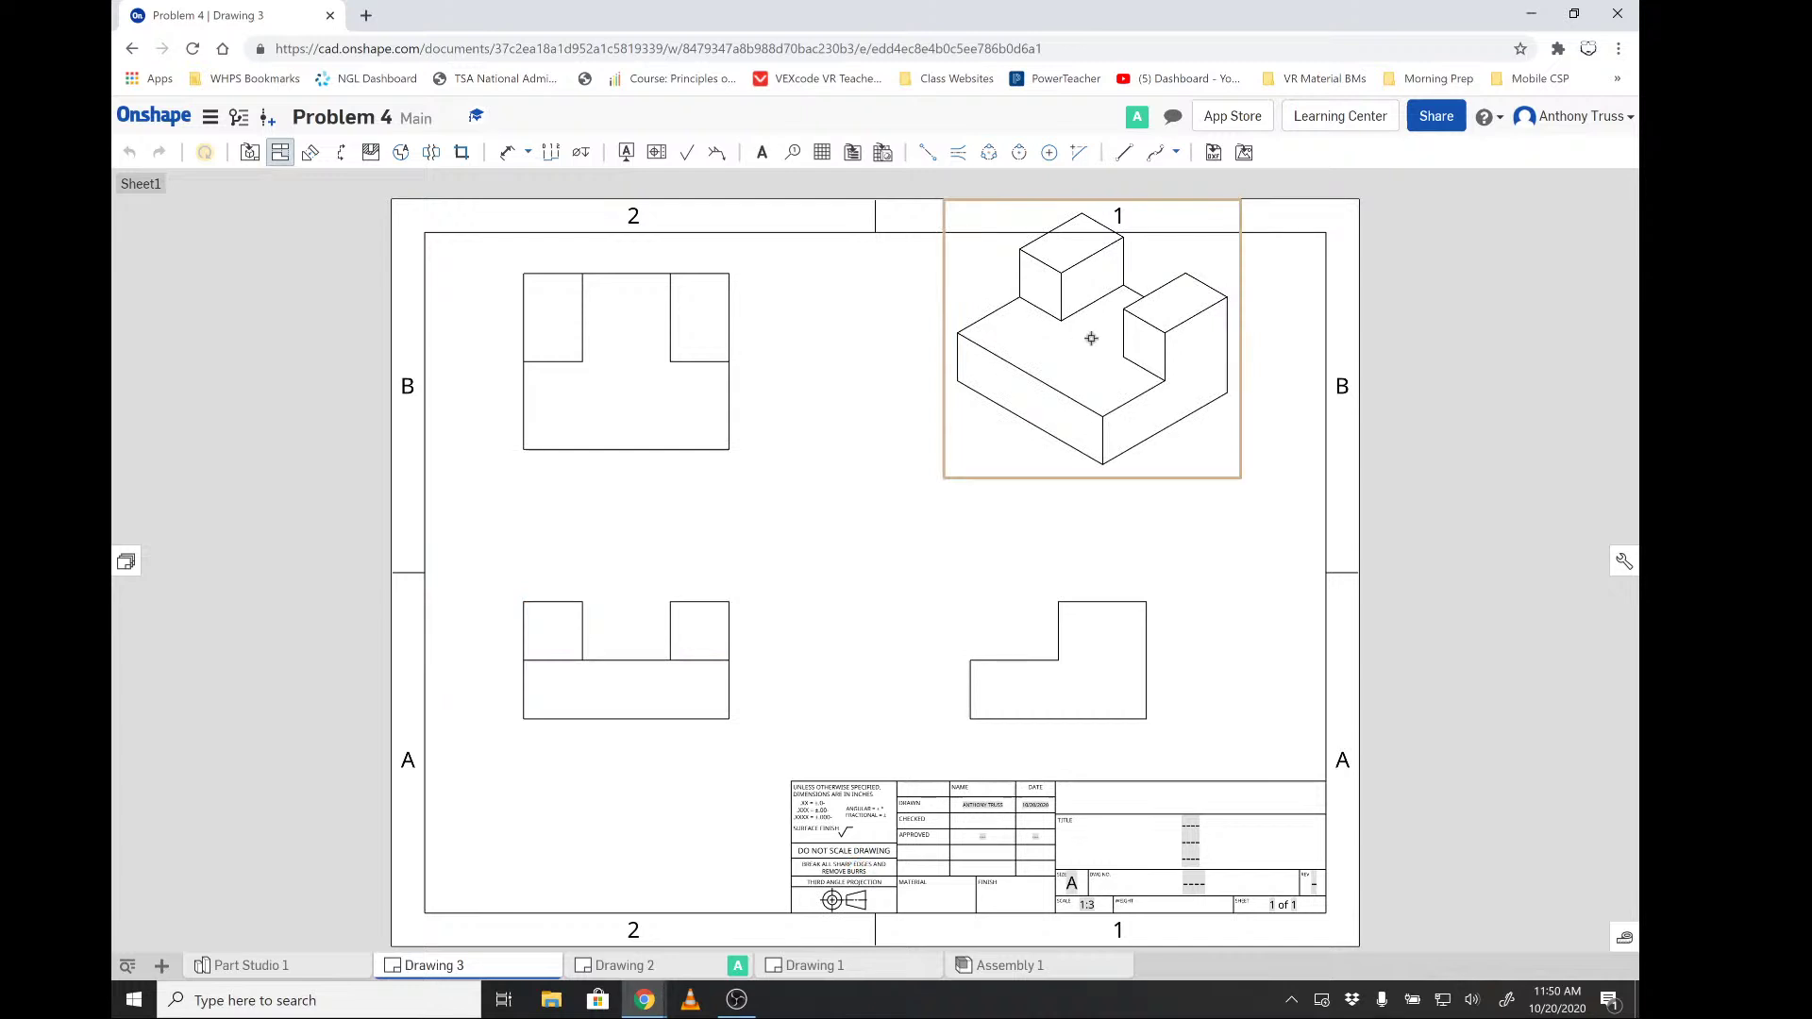
- Move the isometric view down and right on the sheet and display it shaded
{"action": "key", "text": "Escape"}
{"action": "left_click_drag", "start_coordinate": [1206, 486], "coordinate": [1255, 527]}
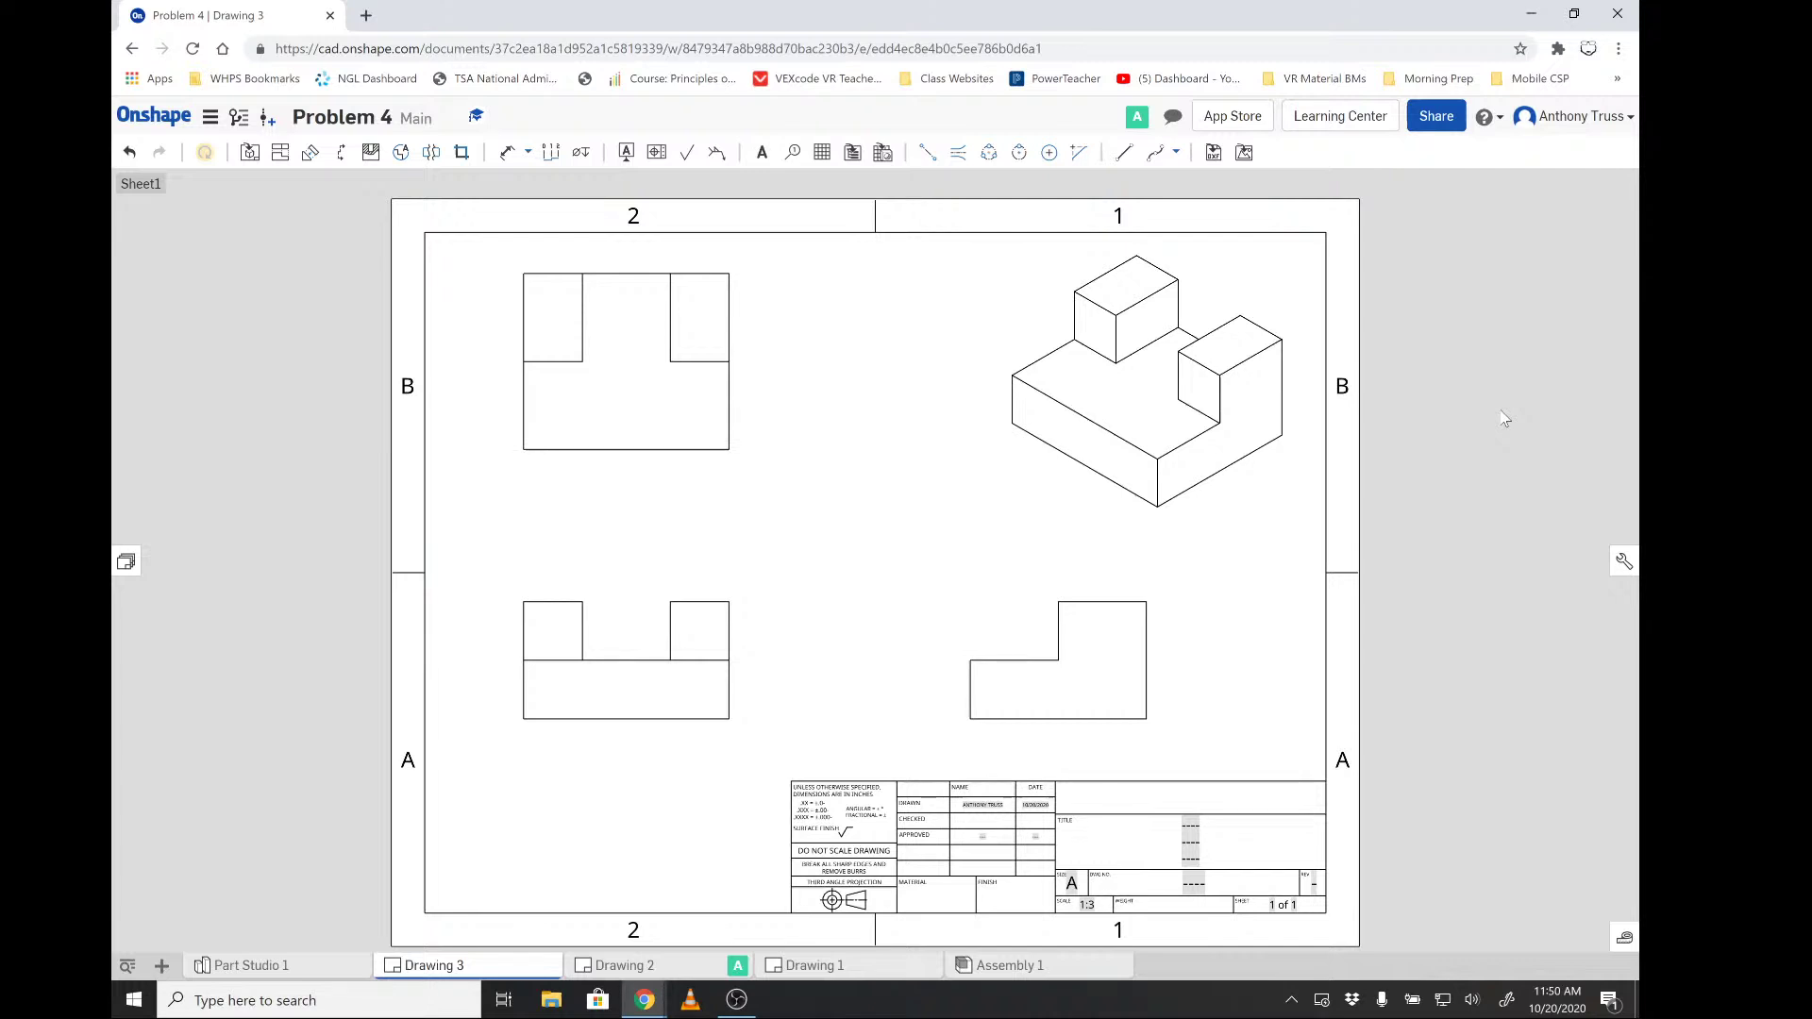
{"action": "right_click", "coordinate": [1195, 350]}
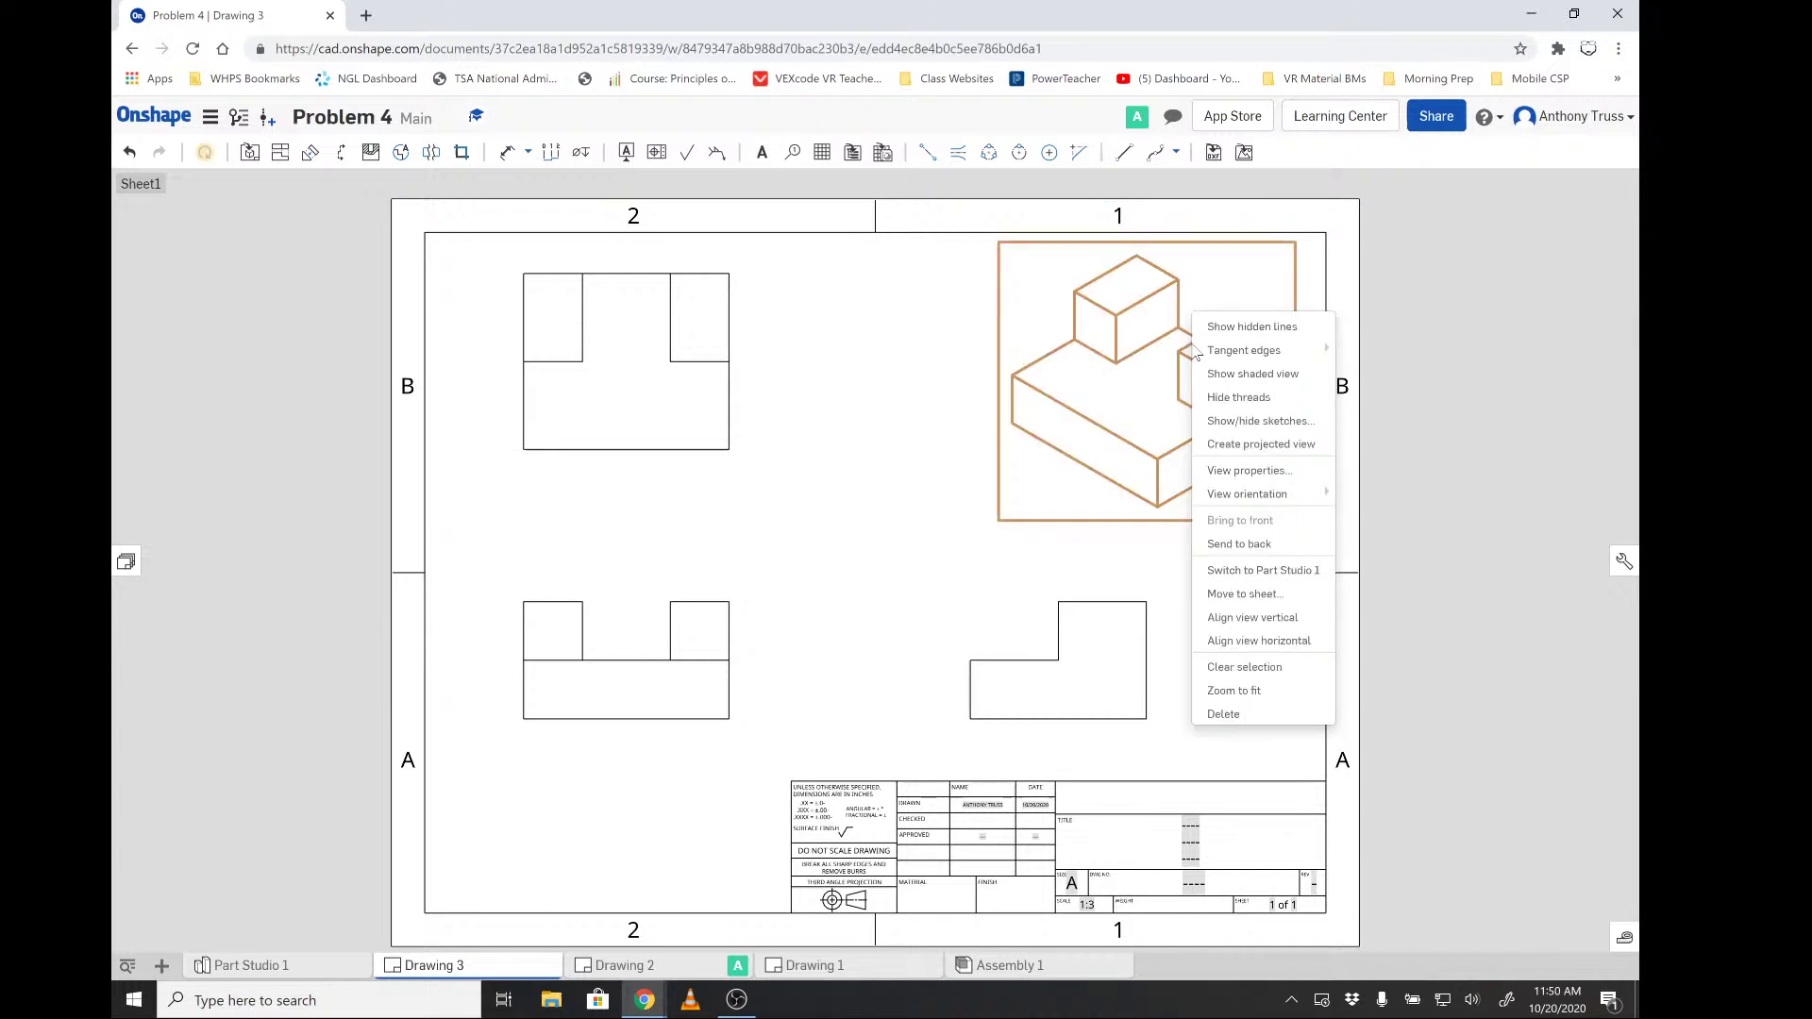
{"action": "left_click", "coordinate": [1307, 379]}
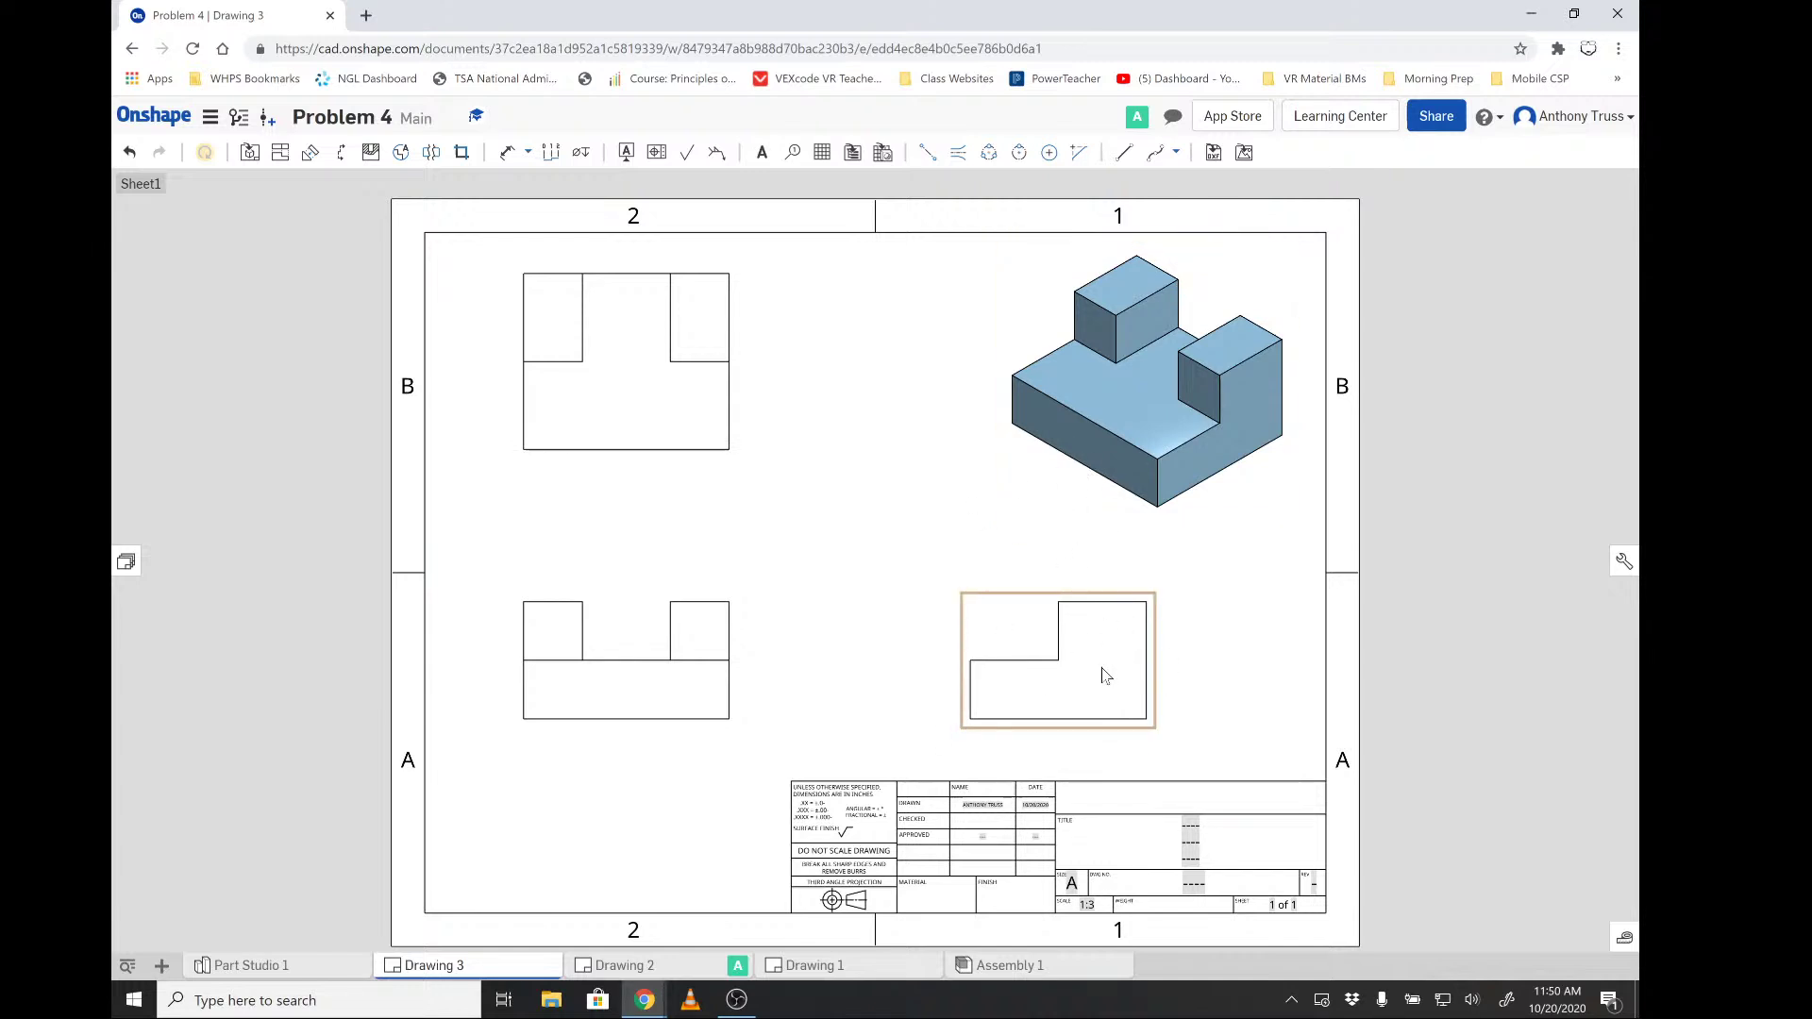
- Turn on hidden lines for the L-shaped right side view so its hidden edge is dashed
{"action": "scroll", "coordinate": [1107, 674], "scroll_direction": "up", "scroll_amount": 5}
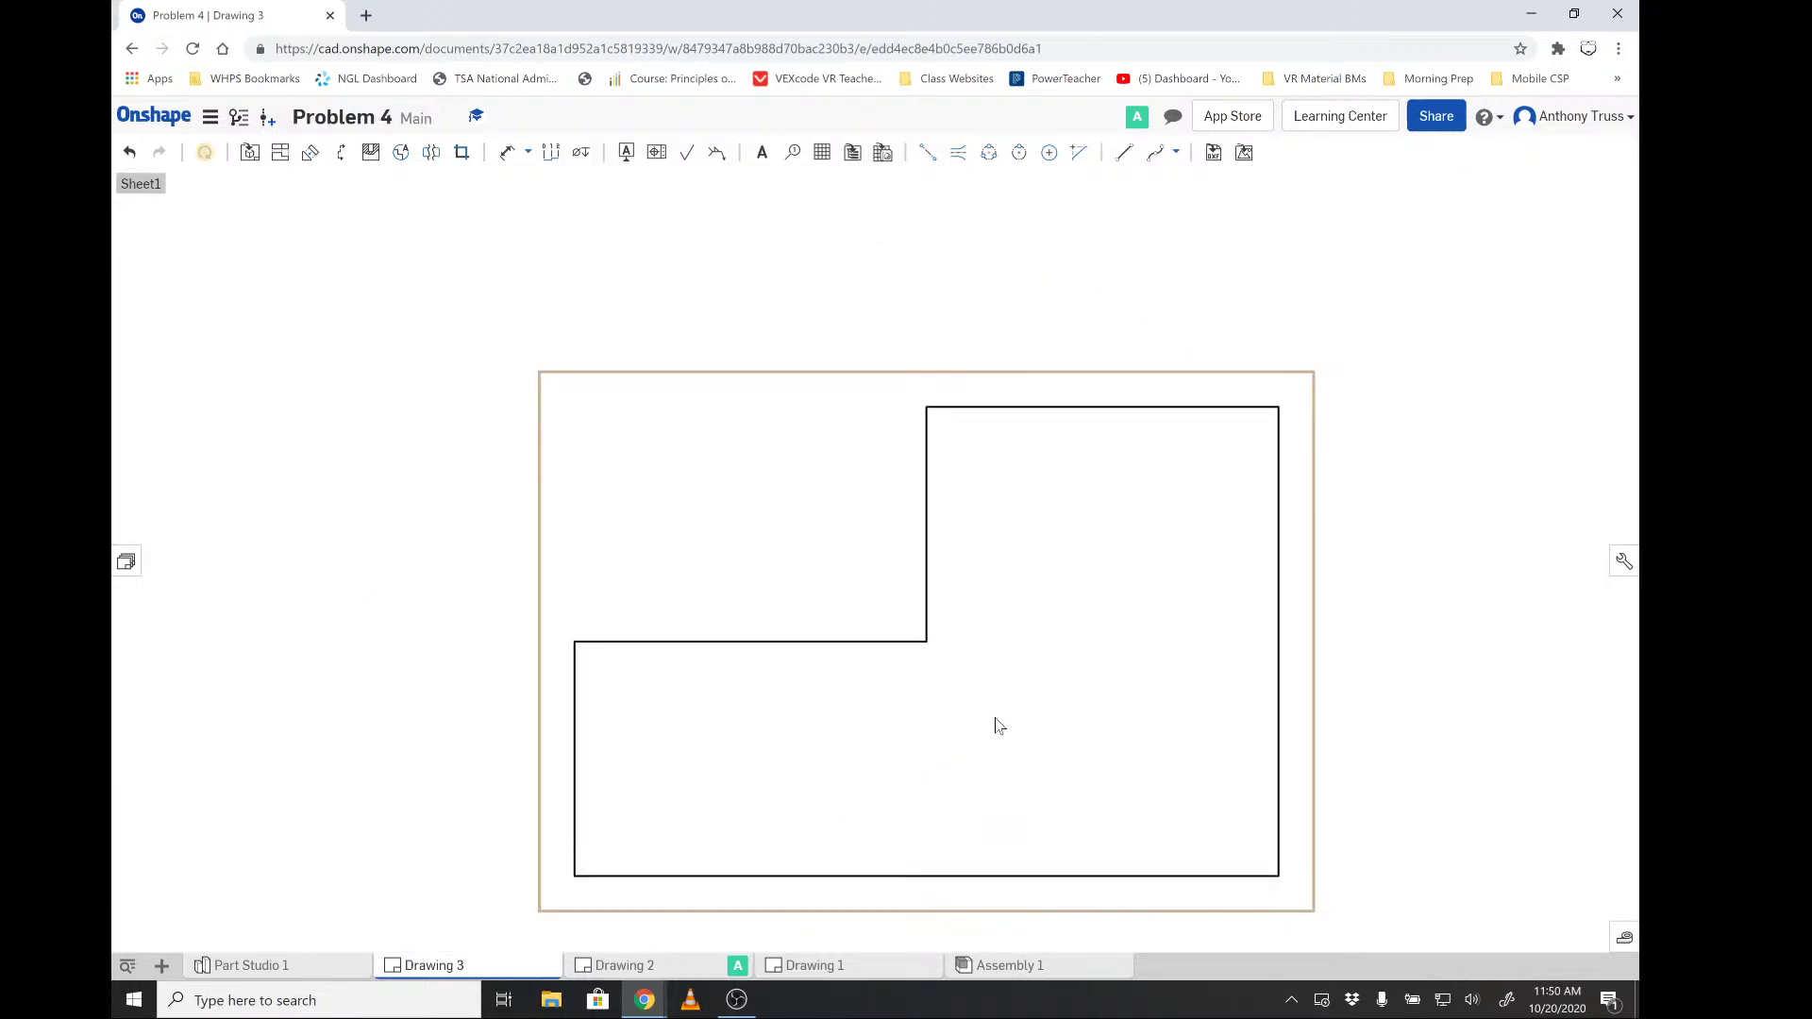
{"action": "key", "text": "f"}
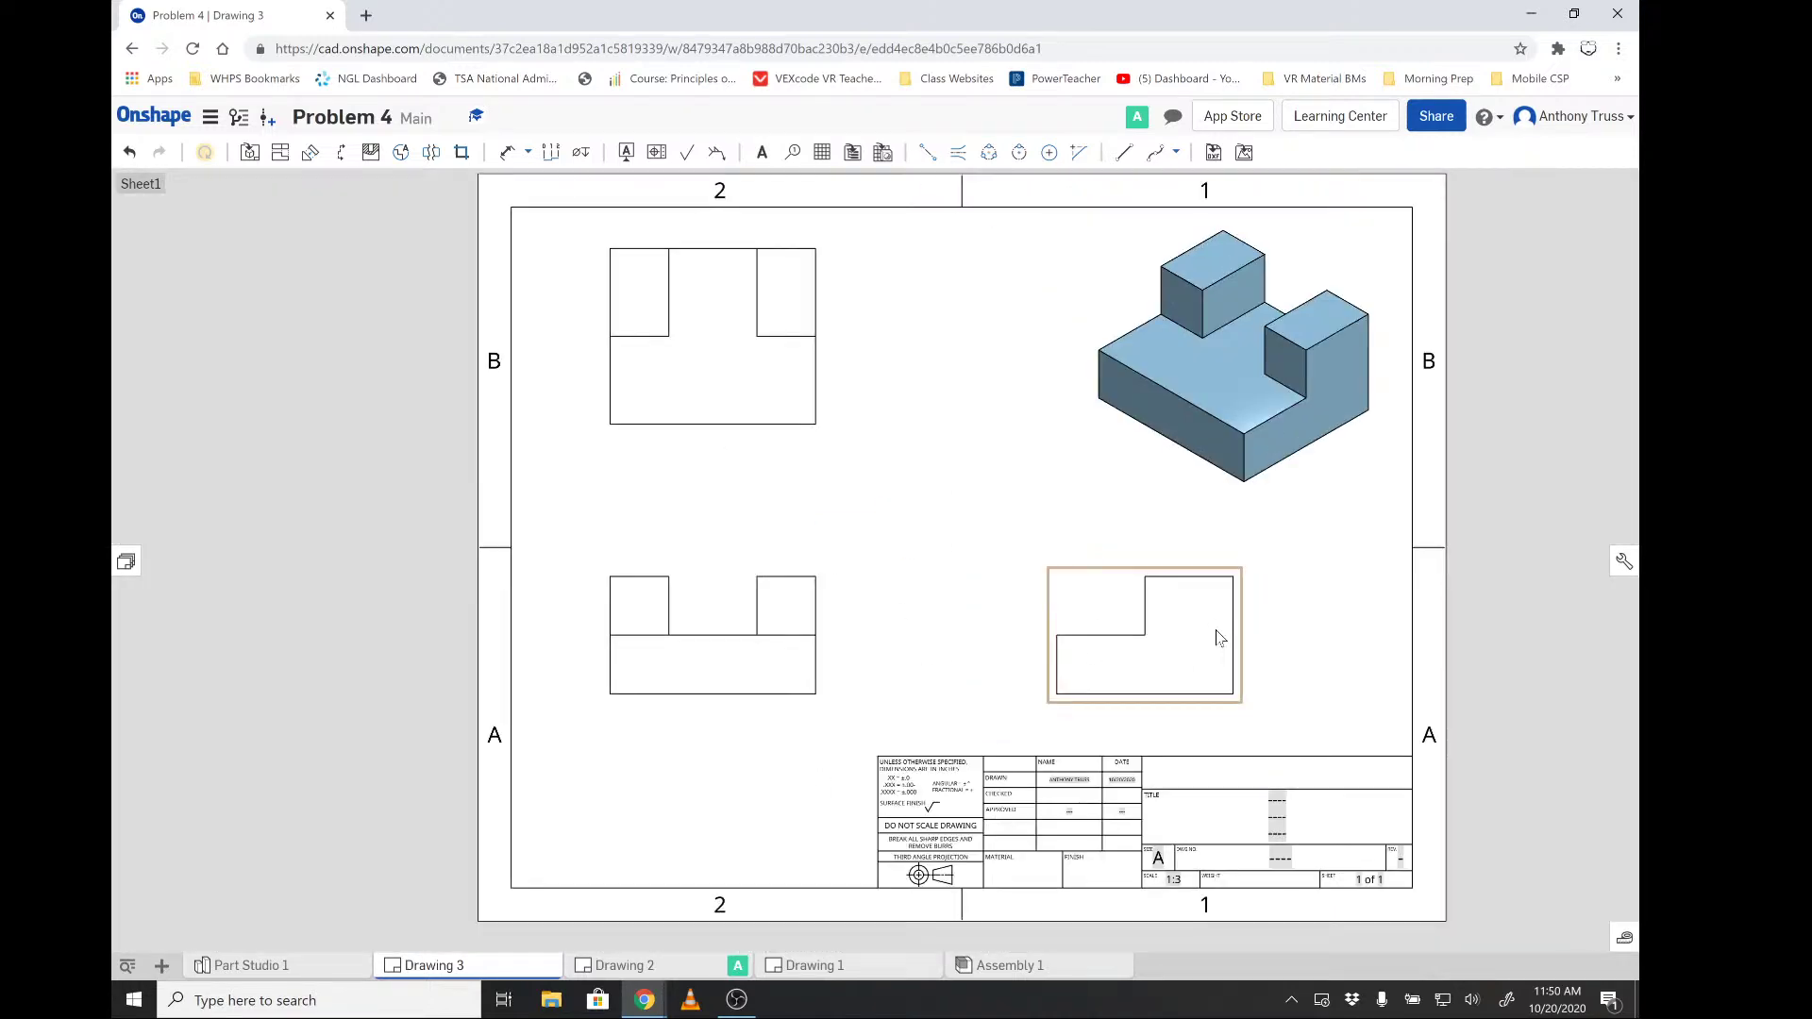
{"action": "scroll", "coordinate": [1288, 324], "scroll_direction": "up", "scroll_amount": 5}
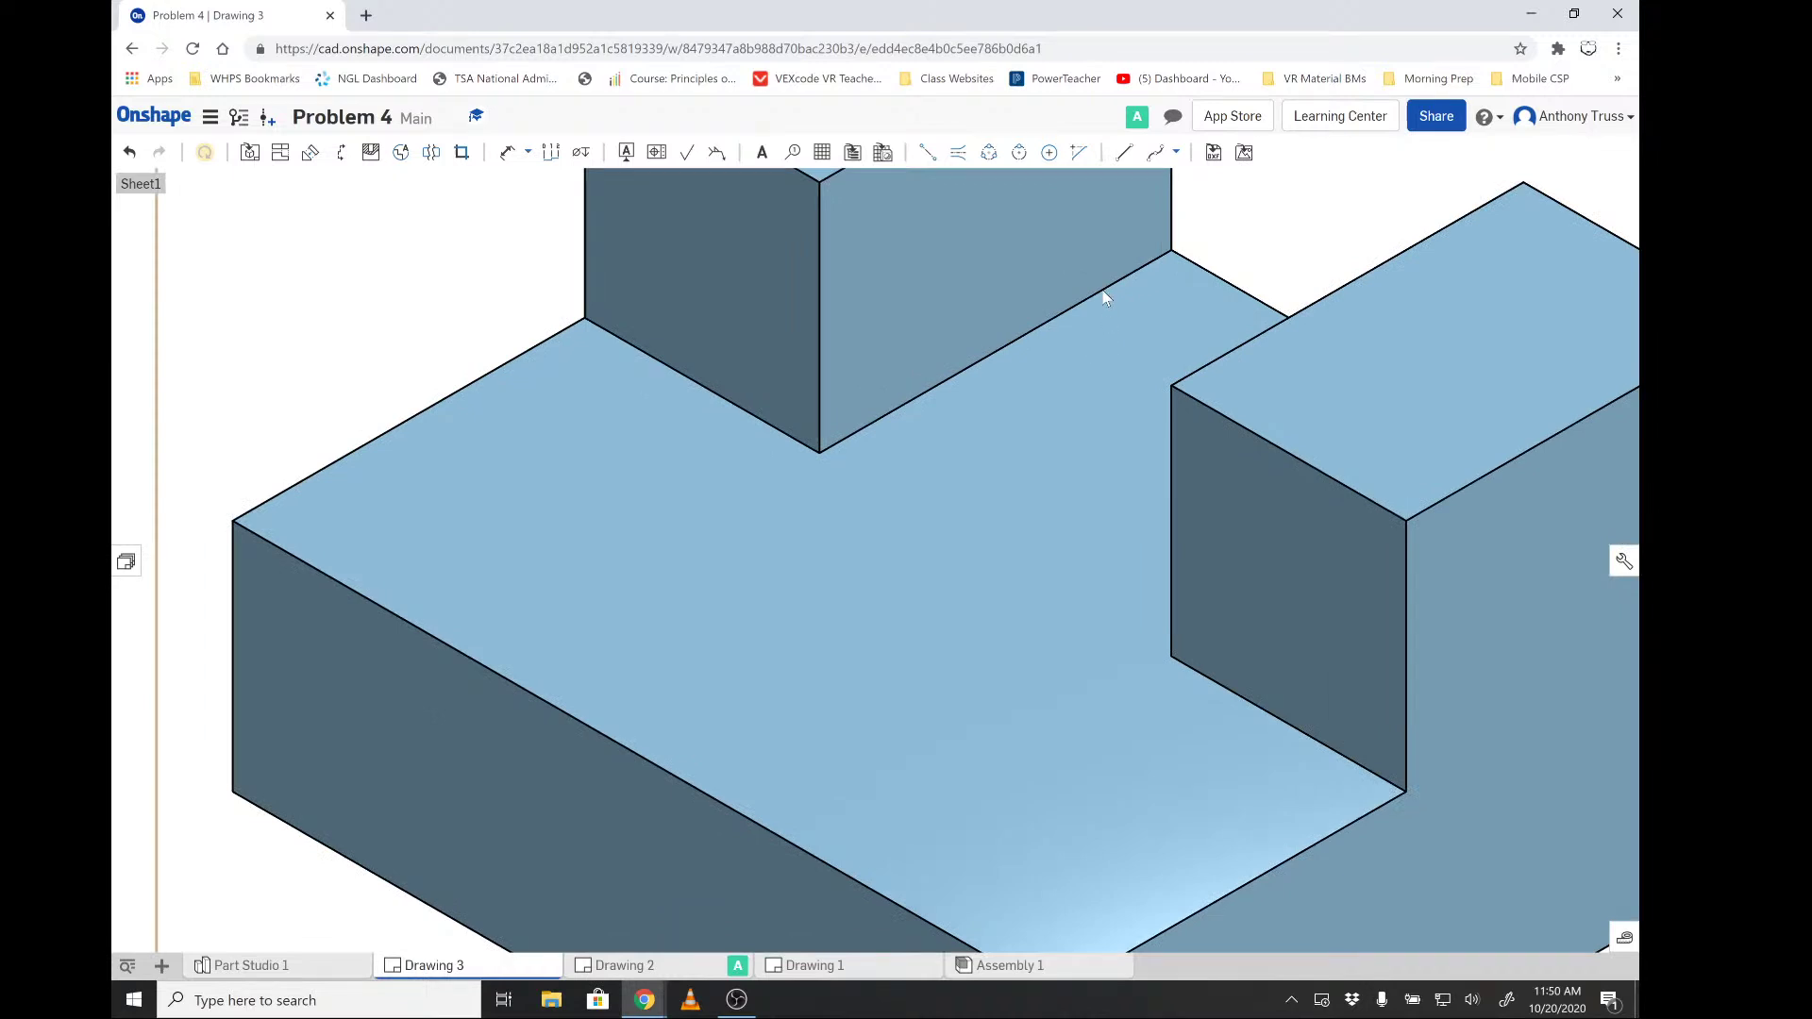
{"action": "scroll", "coordinate": [982, 418], "scroll_direction": "down", "scroll_amount": 10}
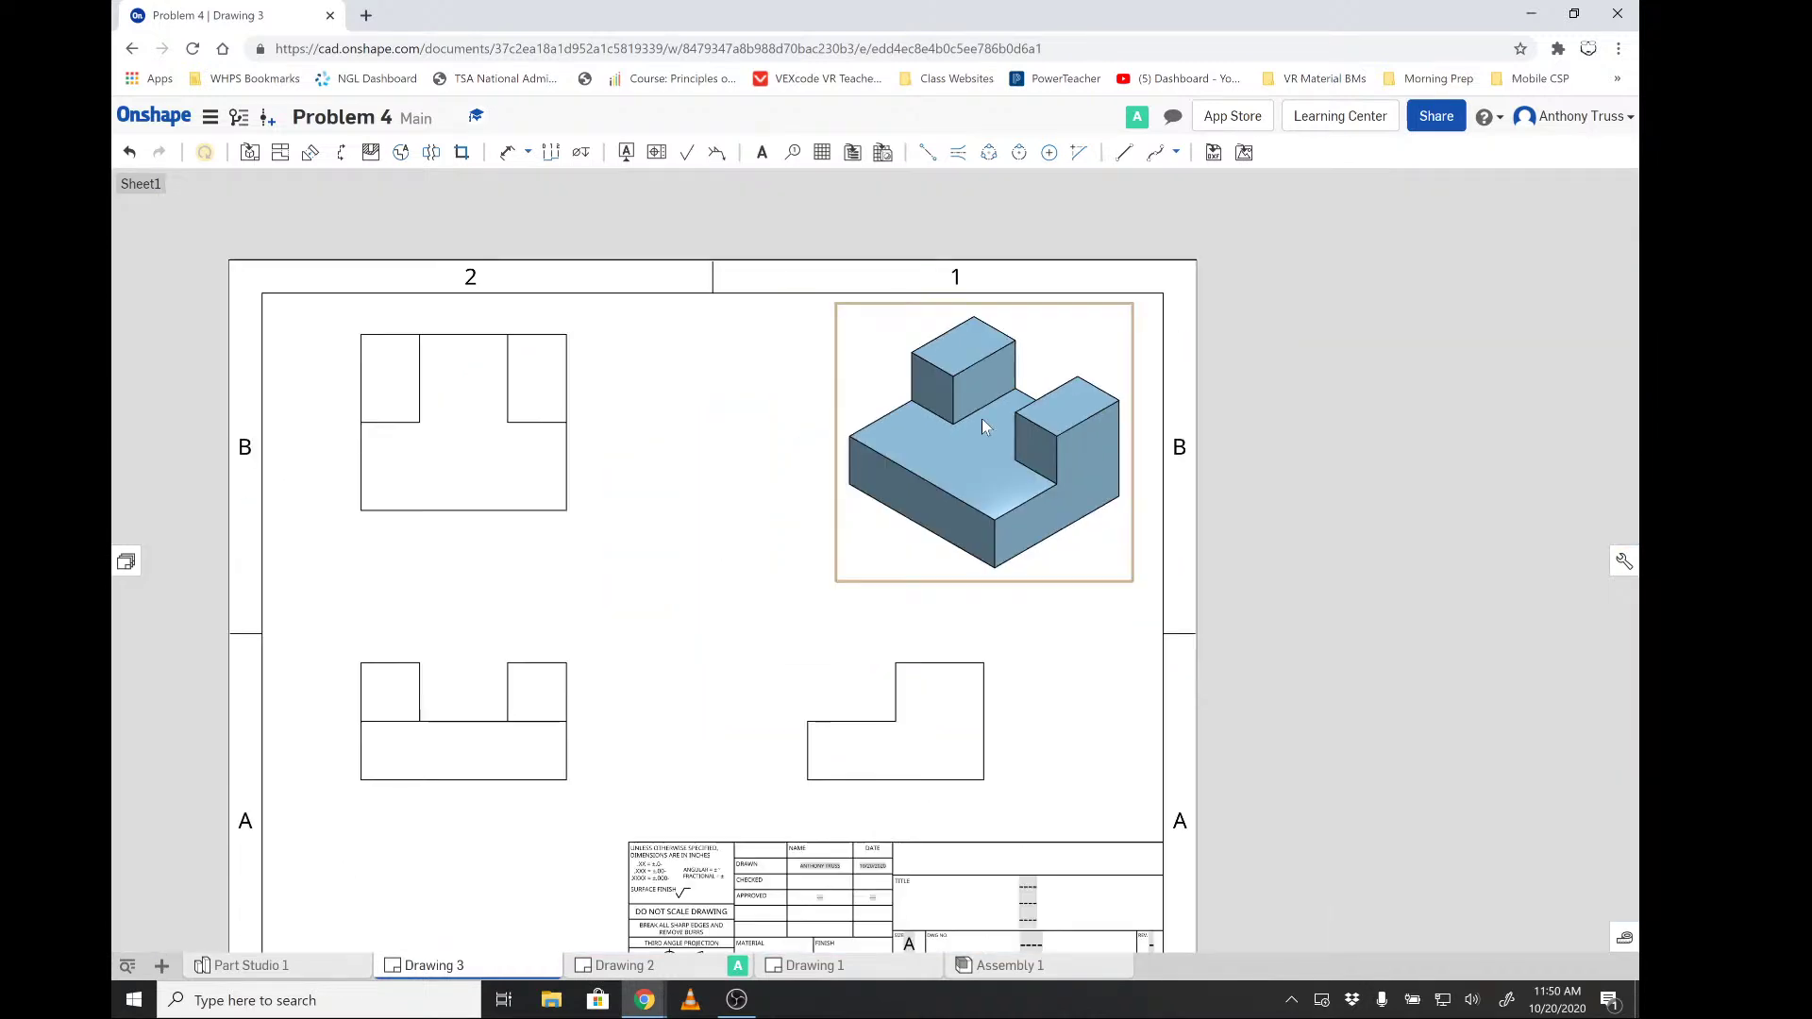
{"action": "scroll", "coordinate": [939, 599], "scroll_direction": "up", "scroll_amount": 5}
{"action": "scroll", "coordinate": [1043, 498], "scroll_direction": "down", "scroll_amount": 3}
{"action": "scroll", "coordinate": [1043, 498], "scroll_direction": "down", "scroll_amount": 2}
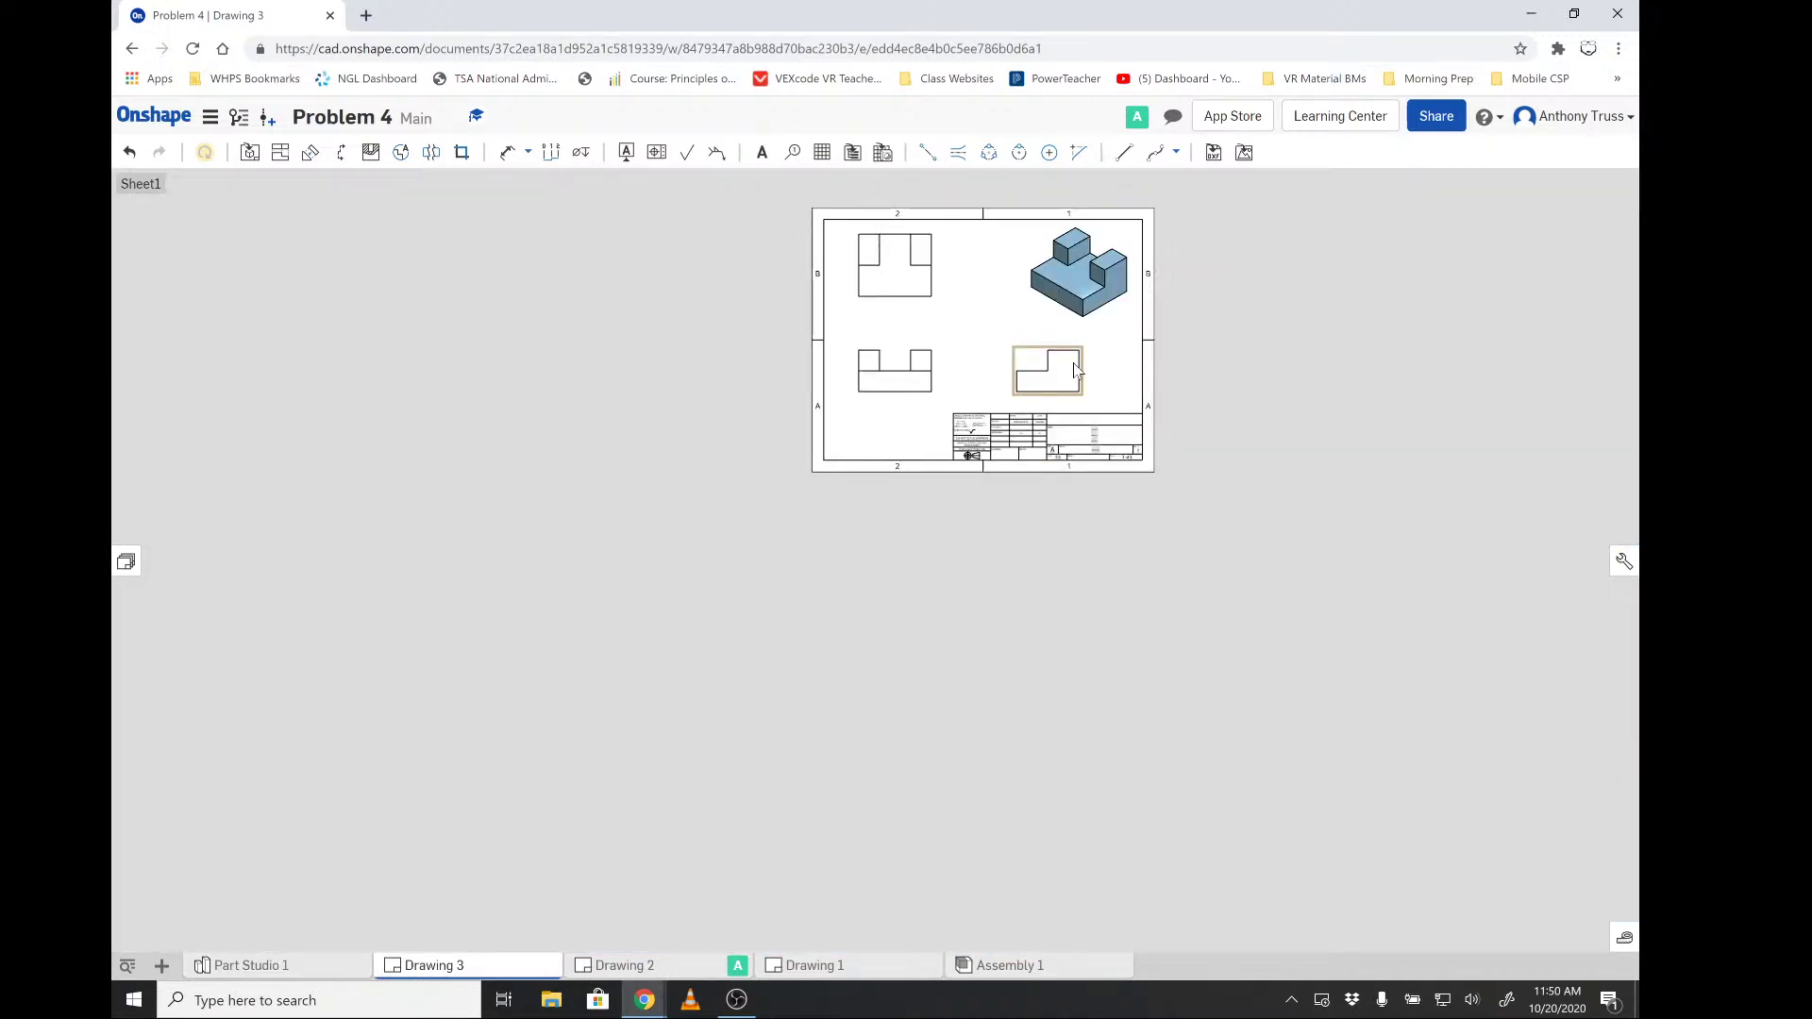
{"action": "scroll", "coordinate": [1073, 368], "scroll_direction": "up", "scroll_amount": 6}
{"action": "right_click", "coordinate": [997, 351]}
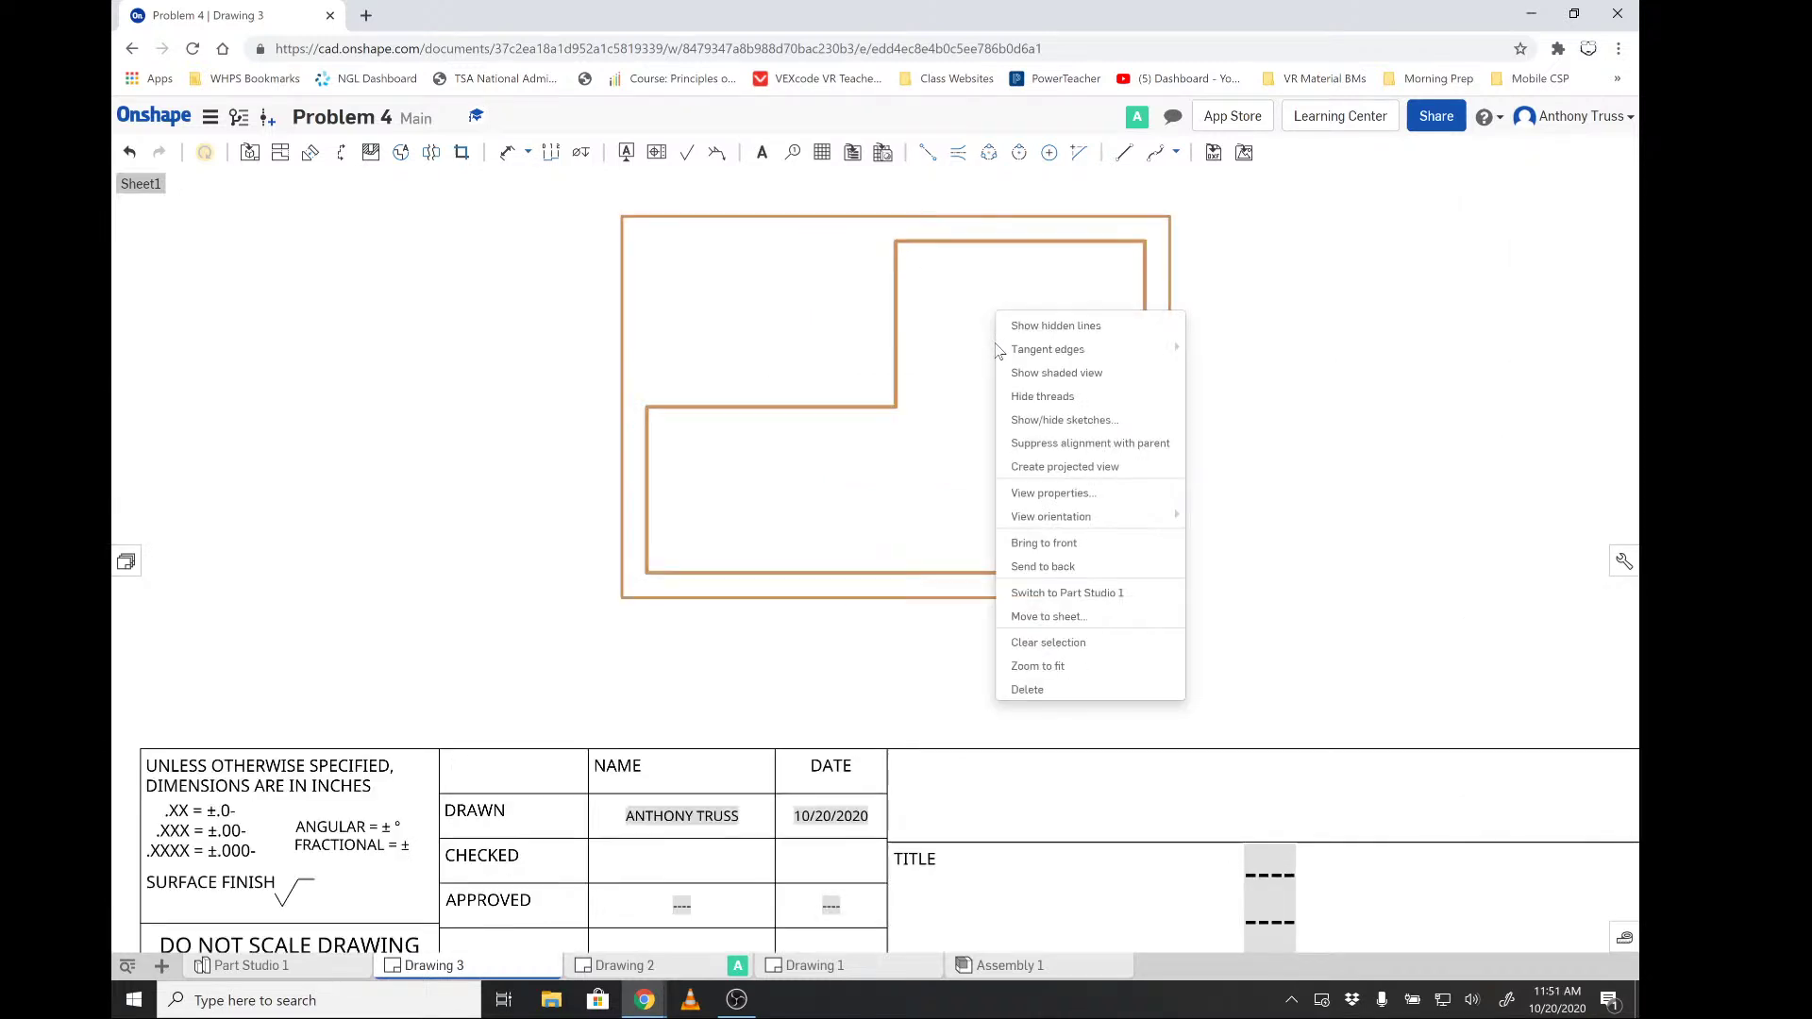
{"action": "left_click", "coordinate": [1029, 327]}
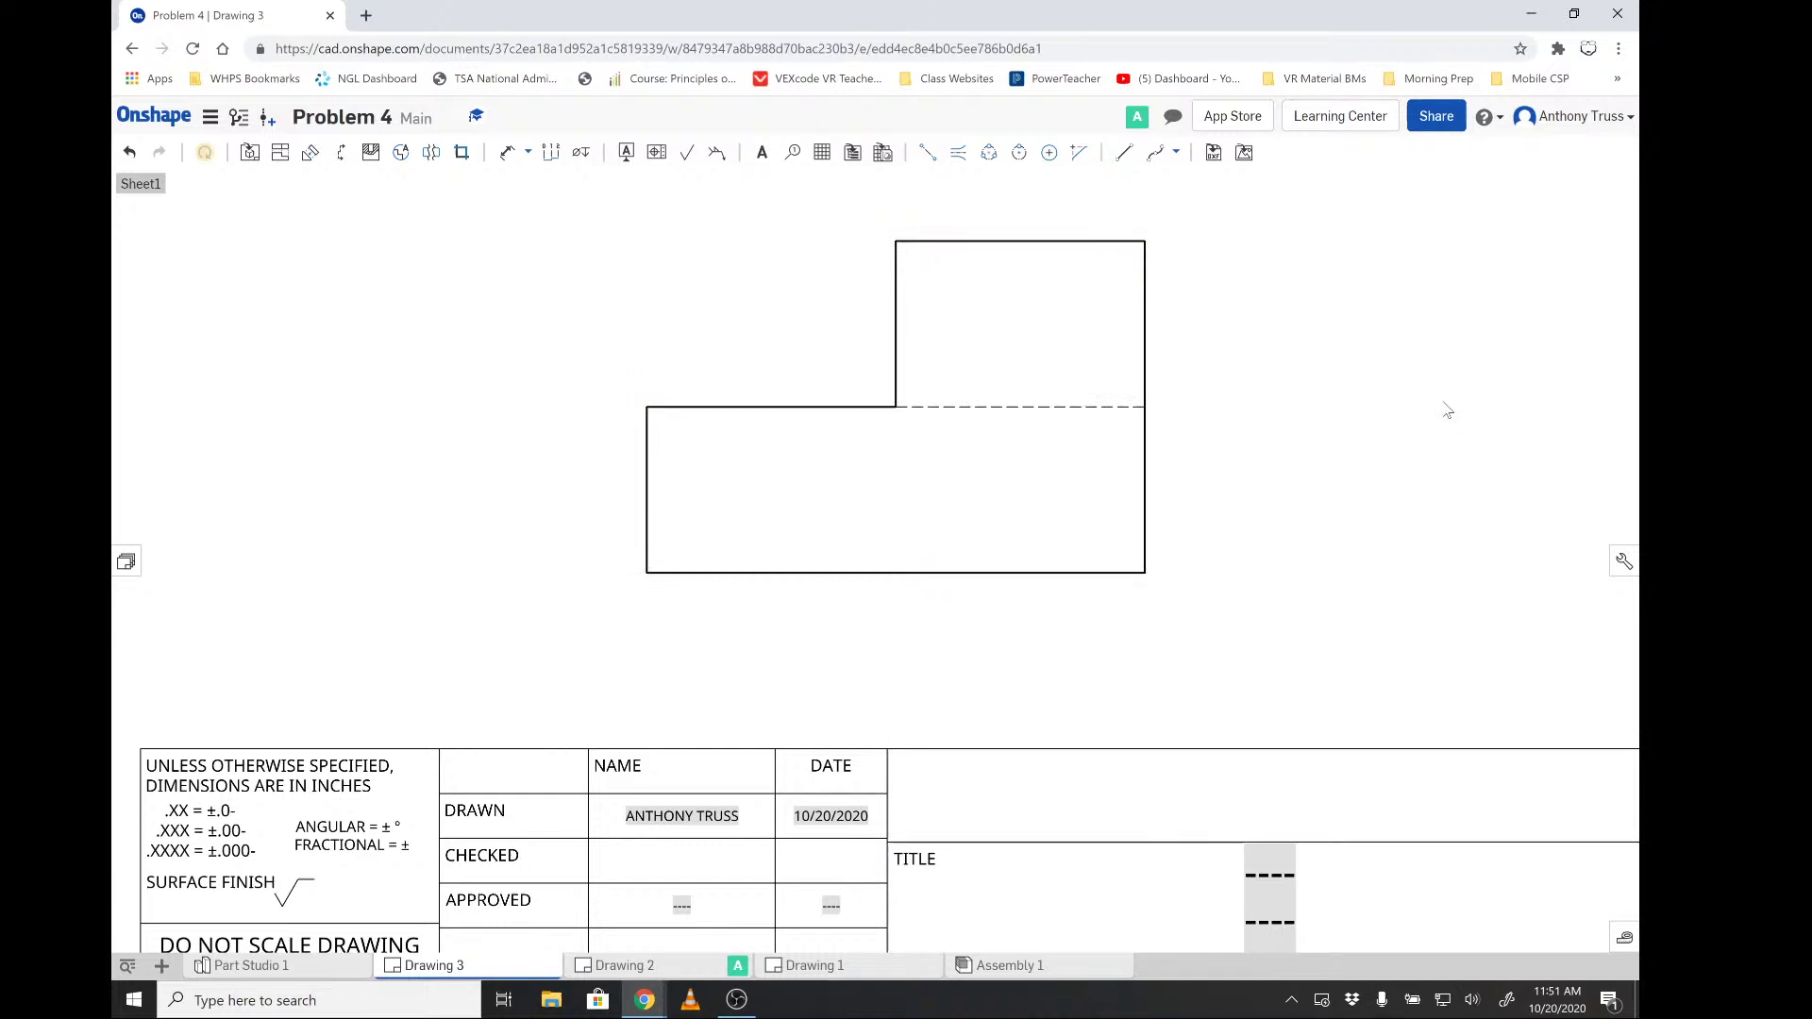
{"action": "scroll", "coordinate": [954, 392], "scroll_direction": "down", "scroll_amount": 8}
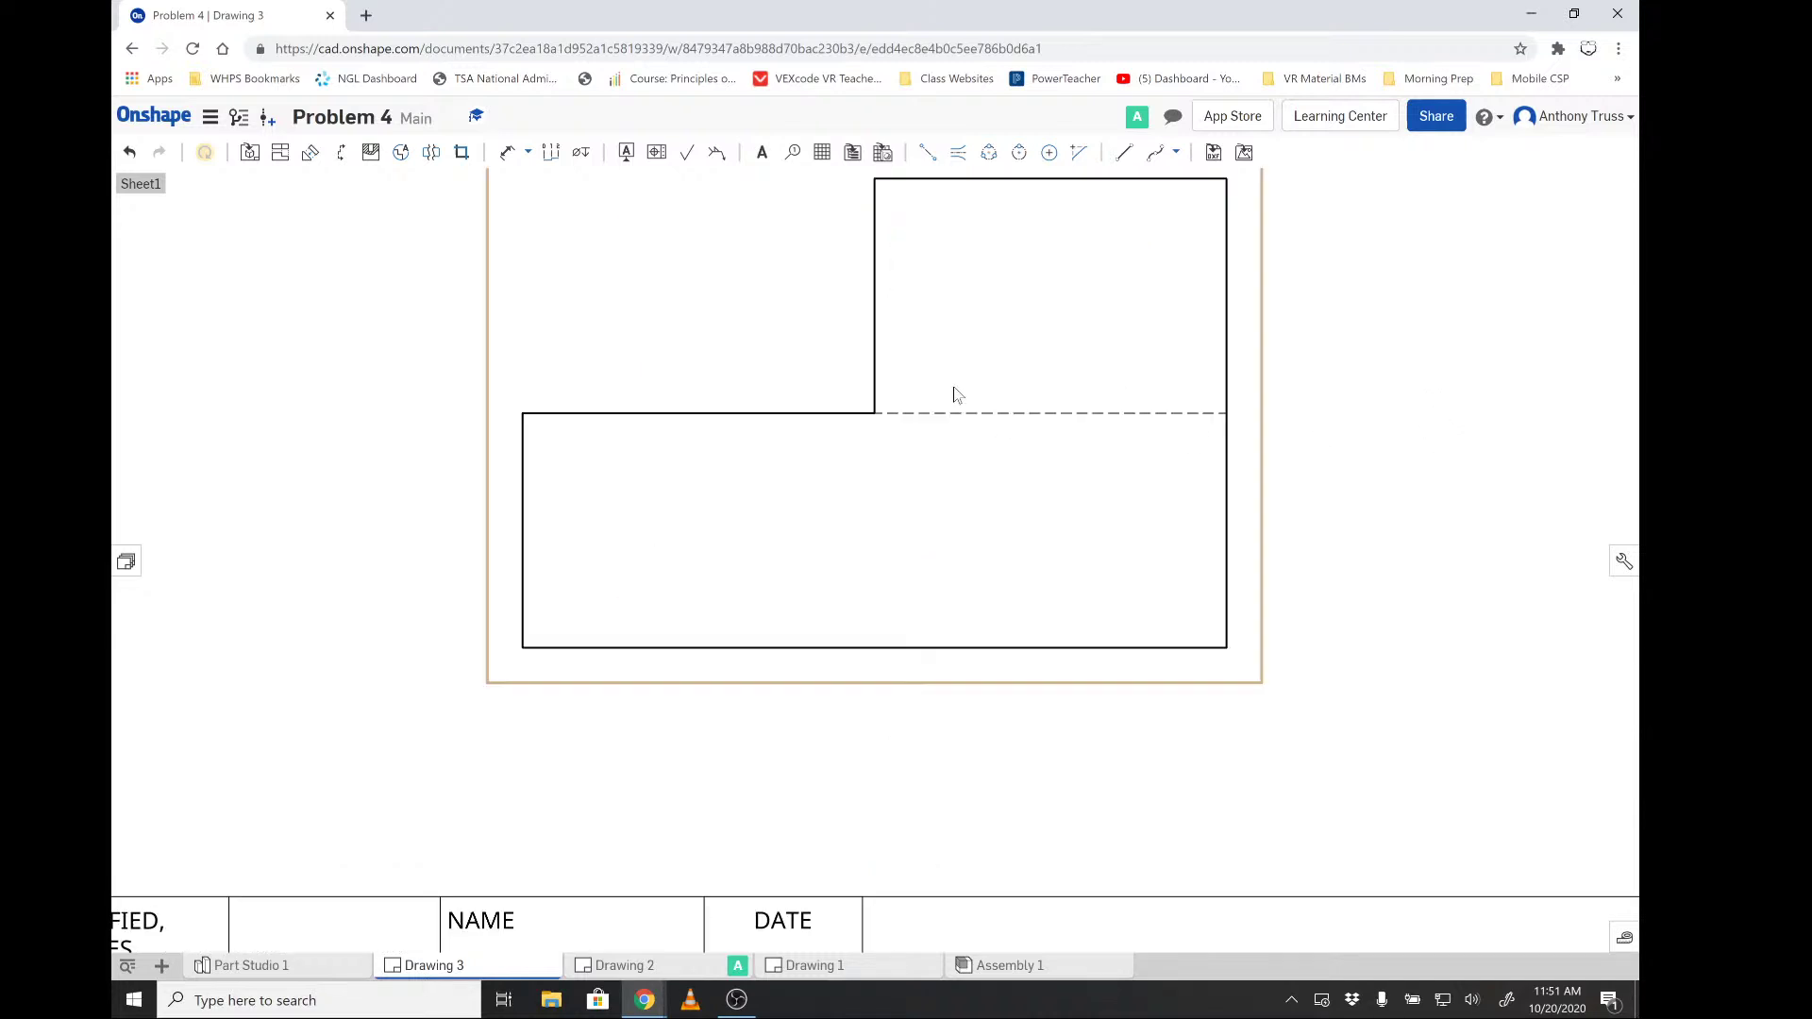
{"action": "scroll", "coordinate": [955, 392], "scroll_direction": "up", "scroll_amount": 10}
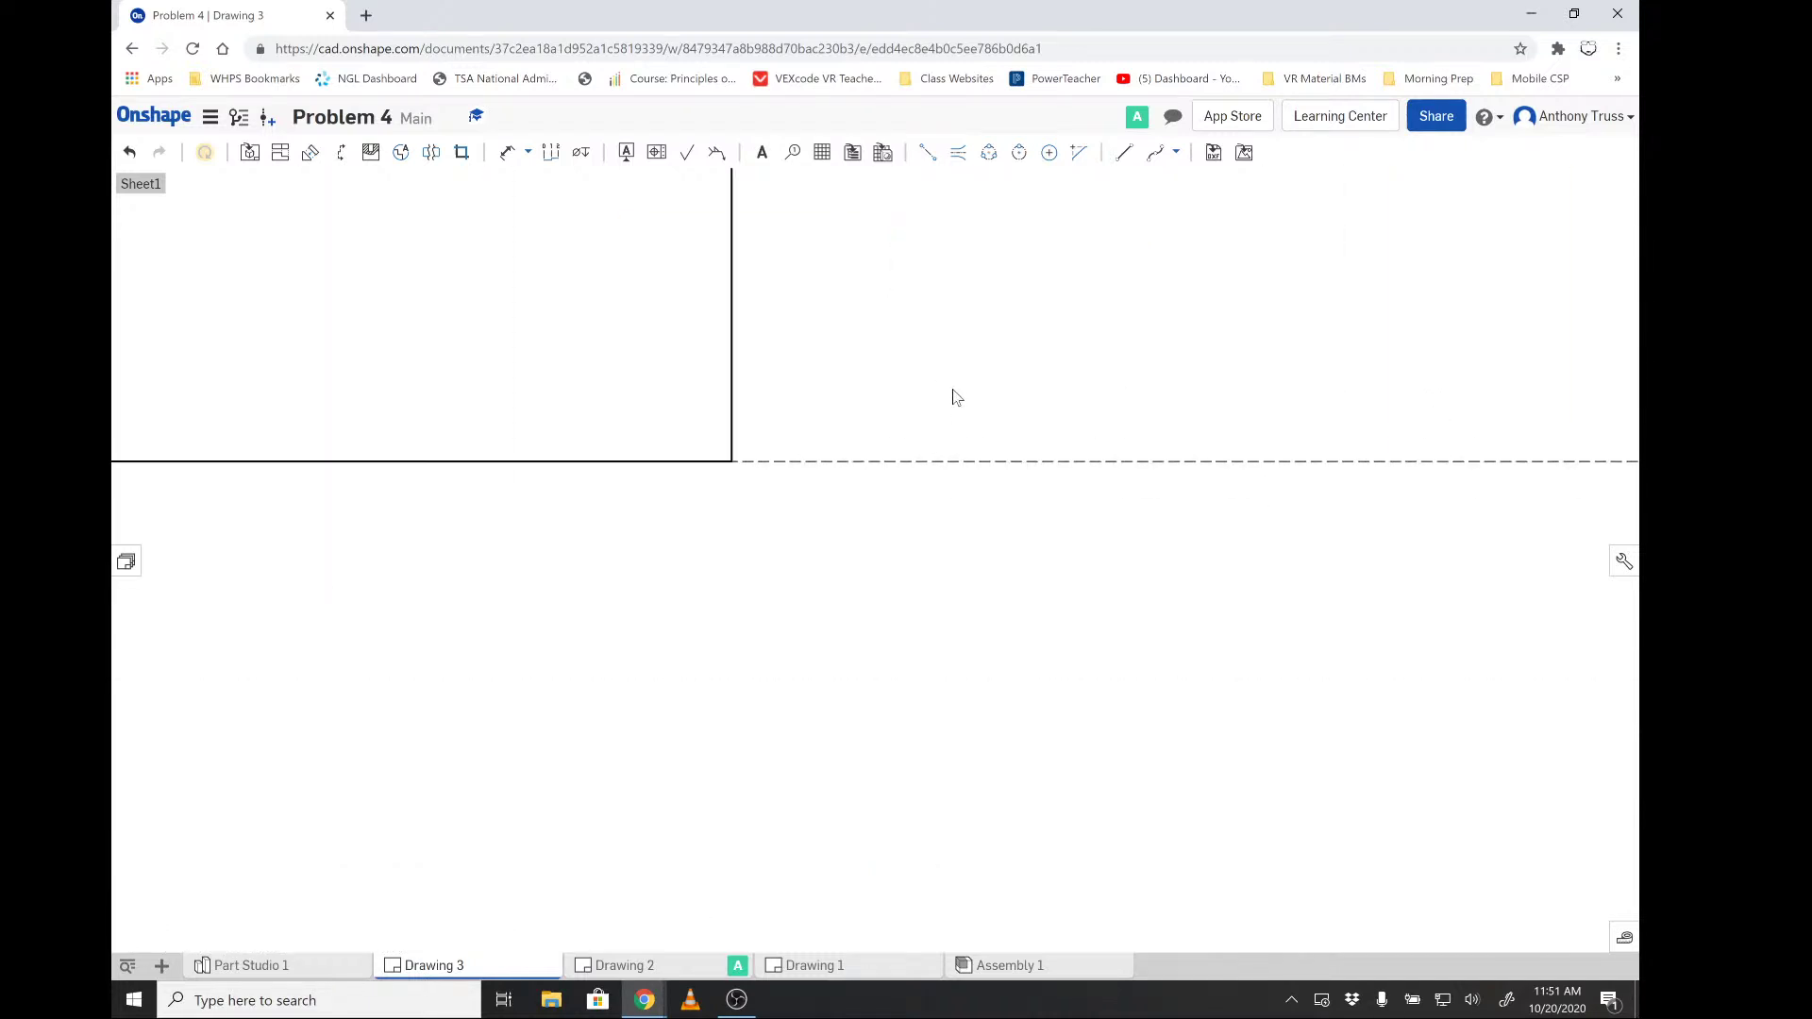
{"action": "scroll", "coordinate": [988, 486], "scroll_direction": "up", "scroll_amount": 2}
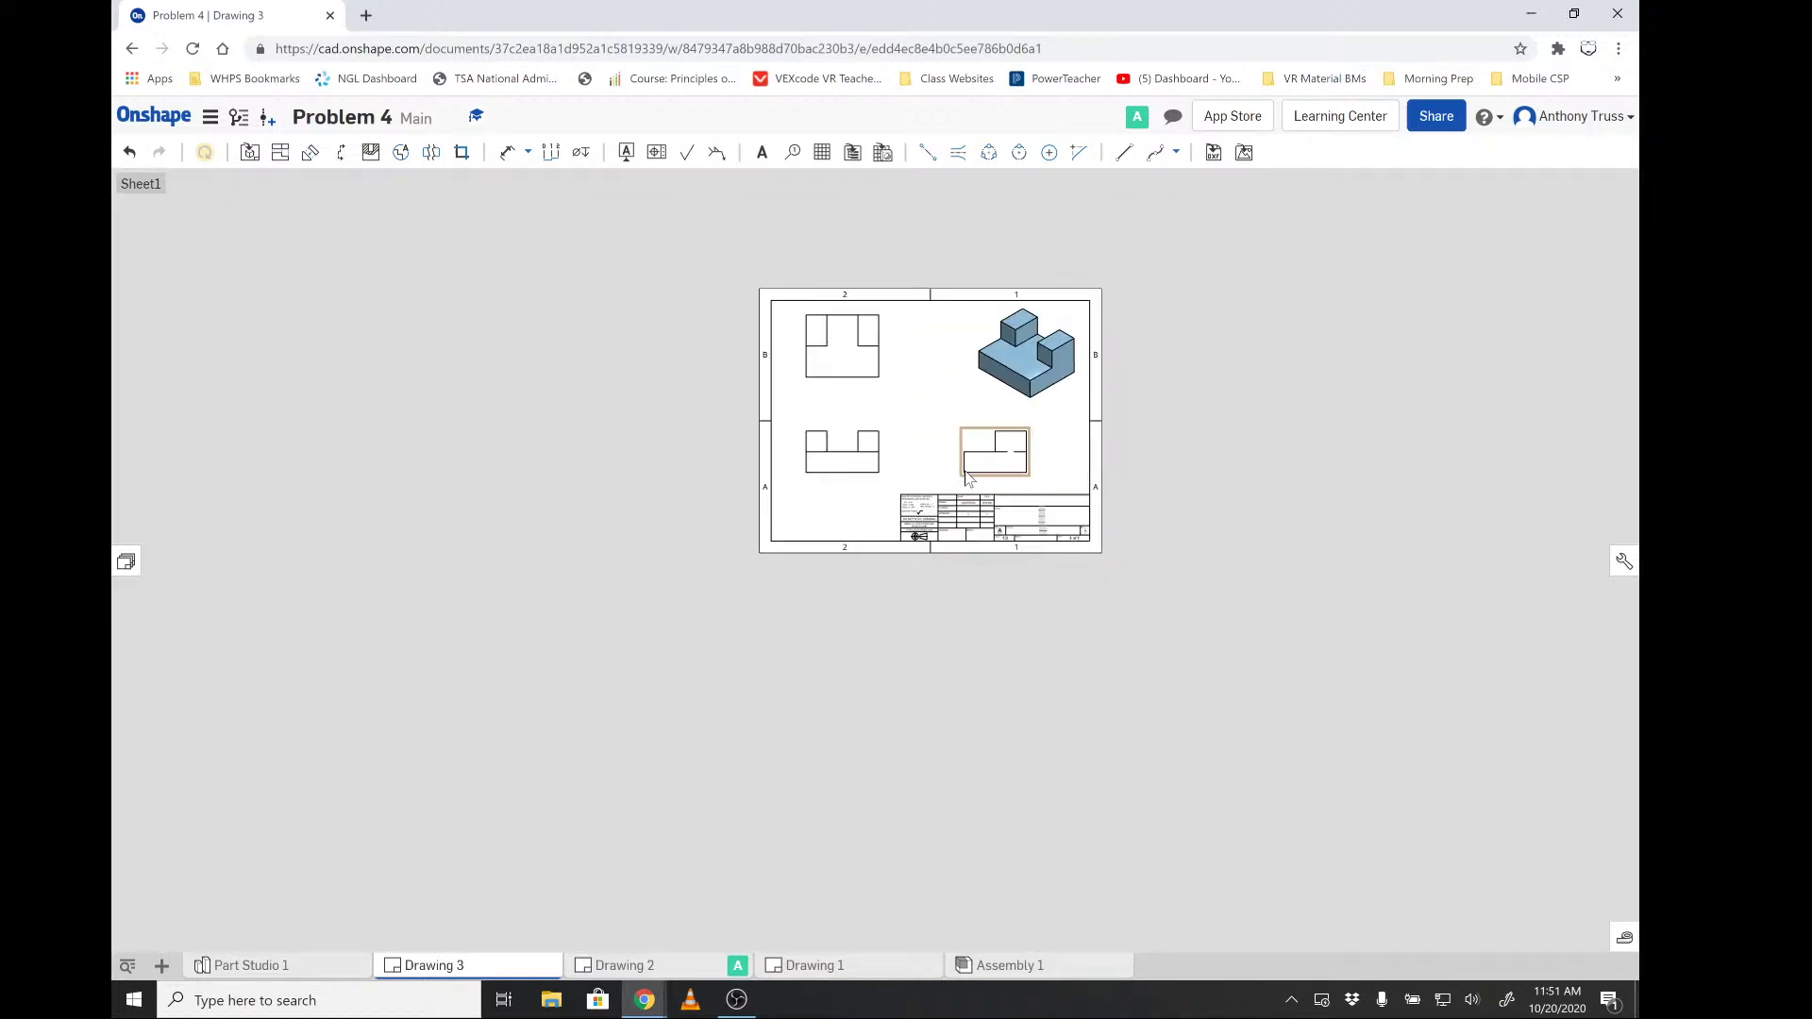
{"action": "scroll", "coordinate": [829, 393], "scroll_direction": "down", "scroll_amount": 4}
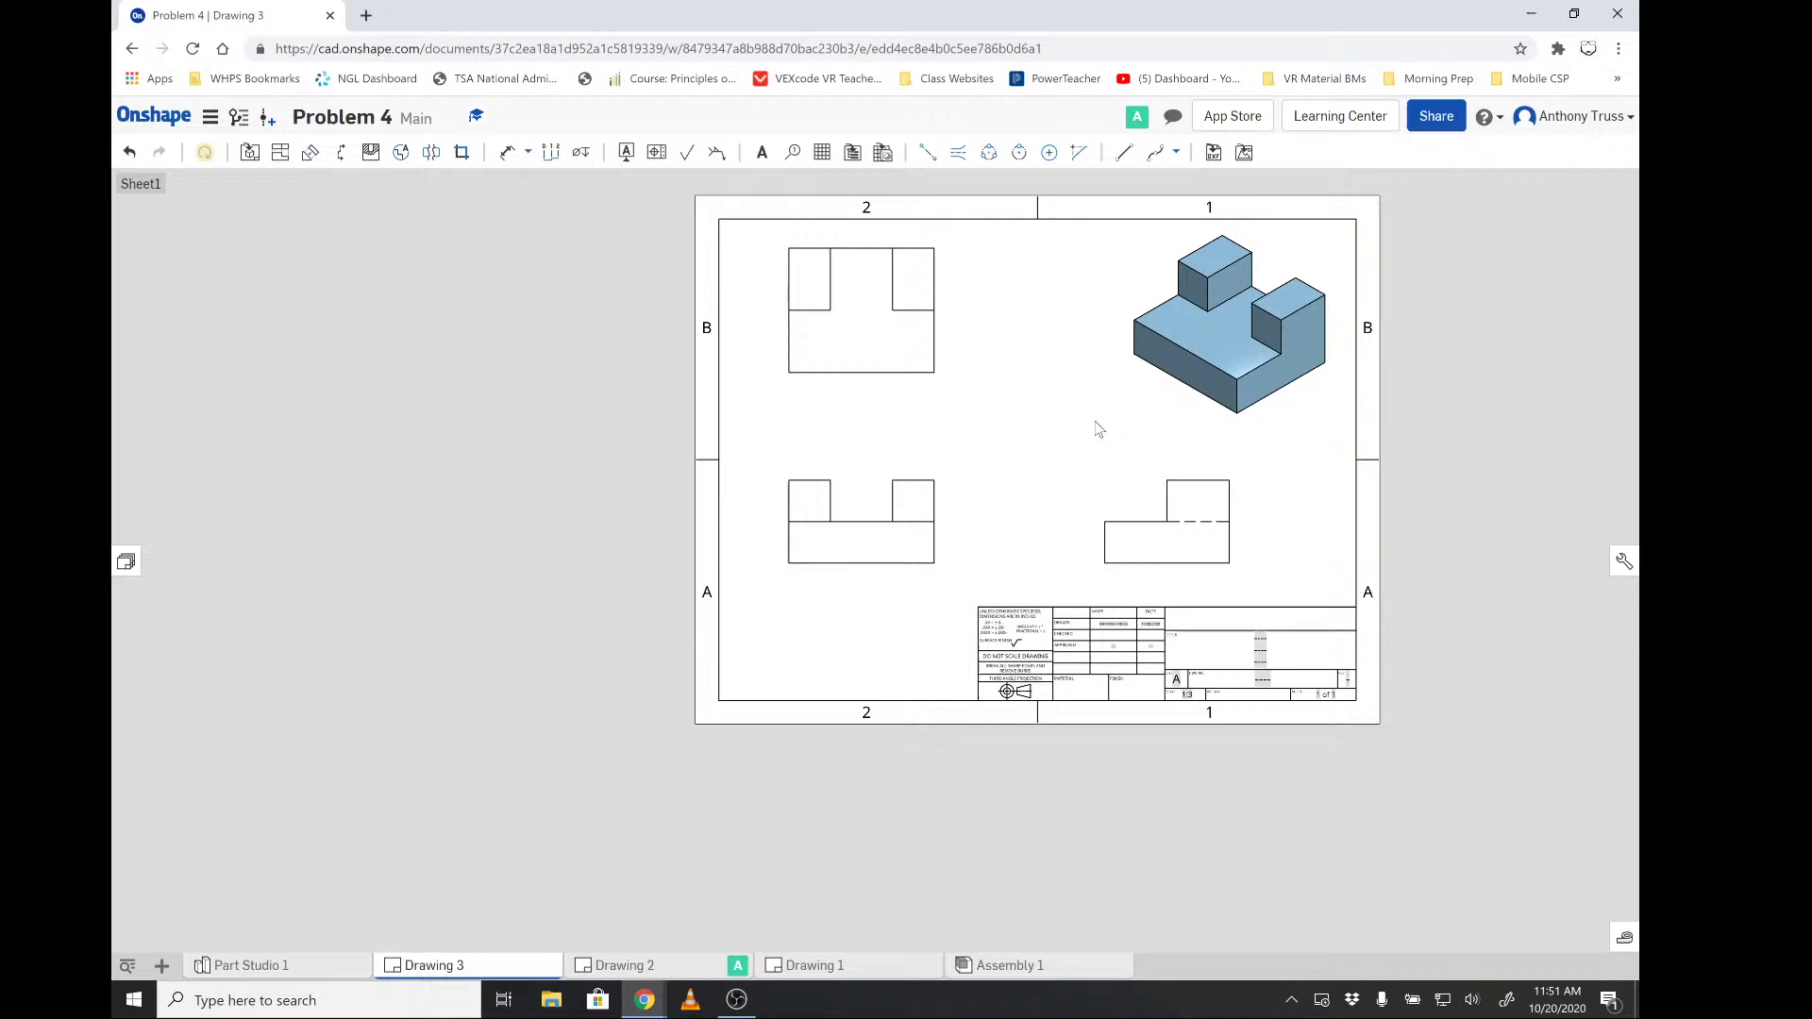
- Zoom to fit the whole sheet and start the Dimension tool
{"action": "scroll", "coordinate": [1406, 200], "scroll_direction": "down", "scroll_amount": 3}
{"action": "scroll", "coordinate": [1407, 200], "scroll_direction": "down", "scroll_amount": 2}
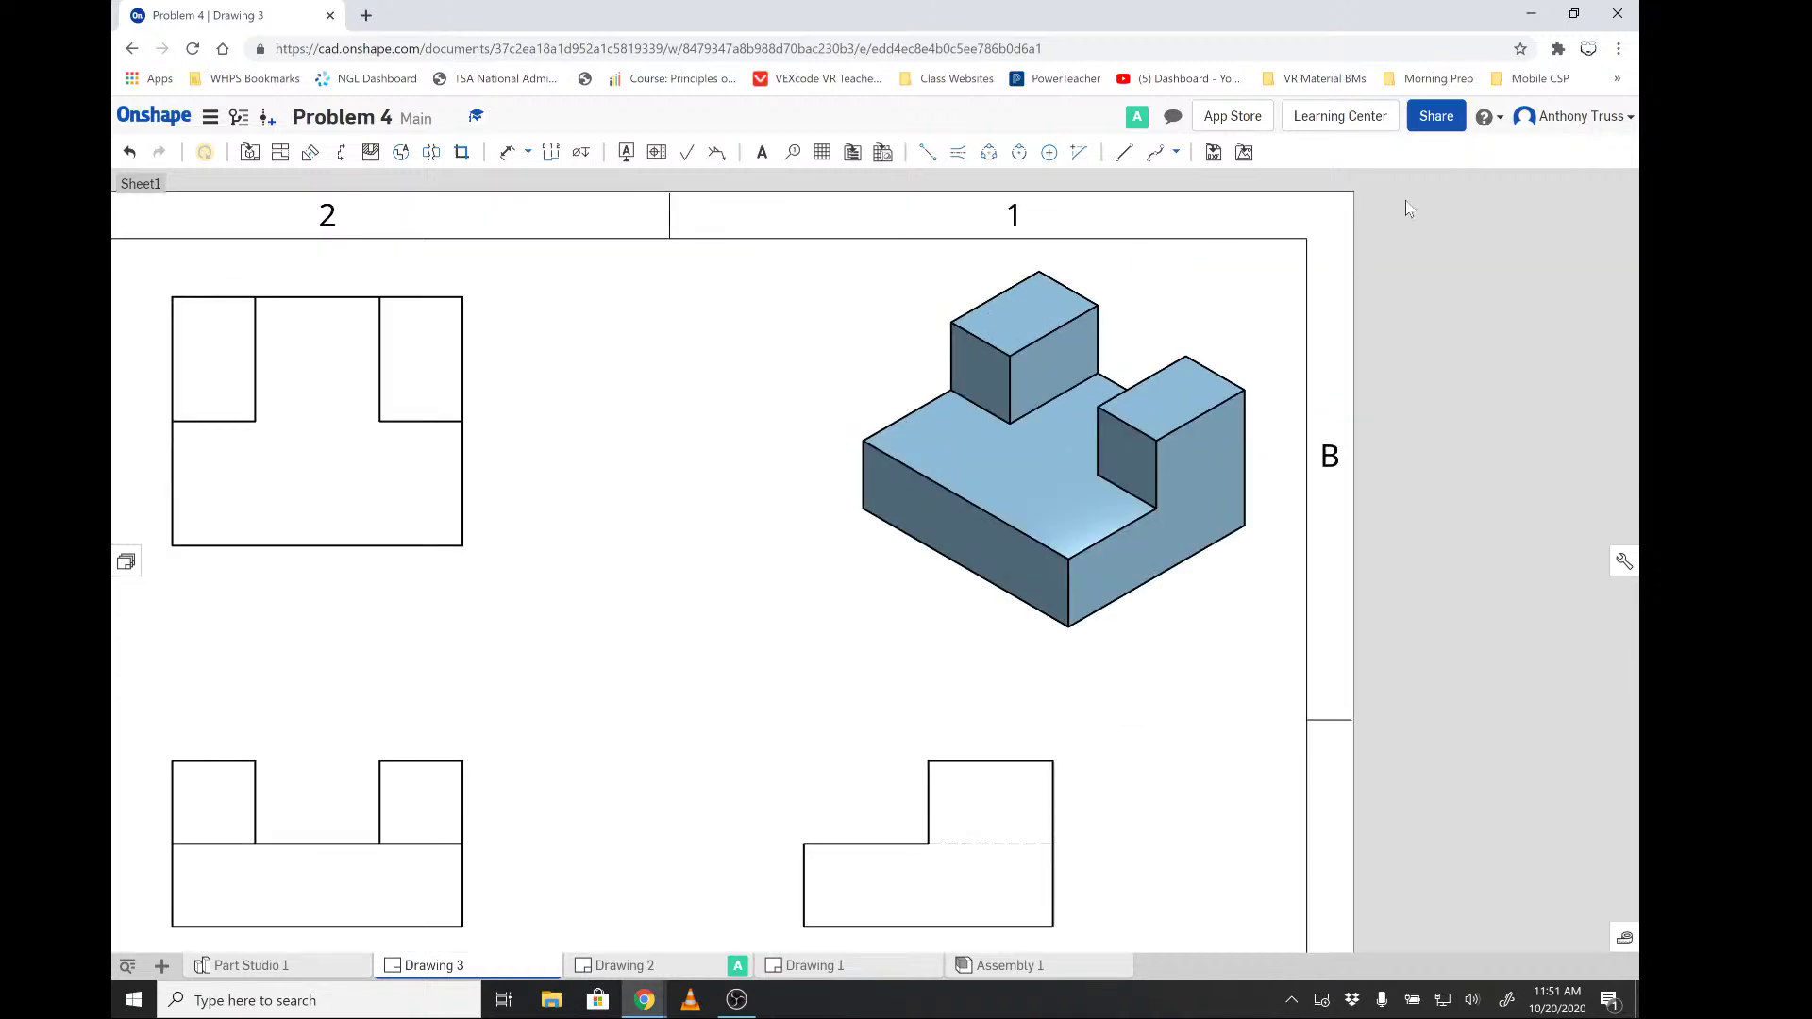
{"action": "scroll", "coordinate": [1402, 203], "scroll_direction": "up", "scroll_amount": 4}
{"action": "scroll", "coordinate": [1334, 315], "scroll_direction": "down", "scroll_amount": 2}
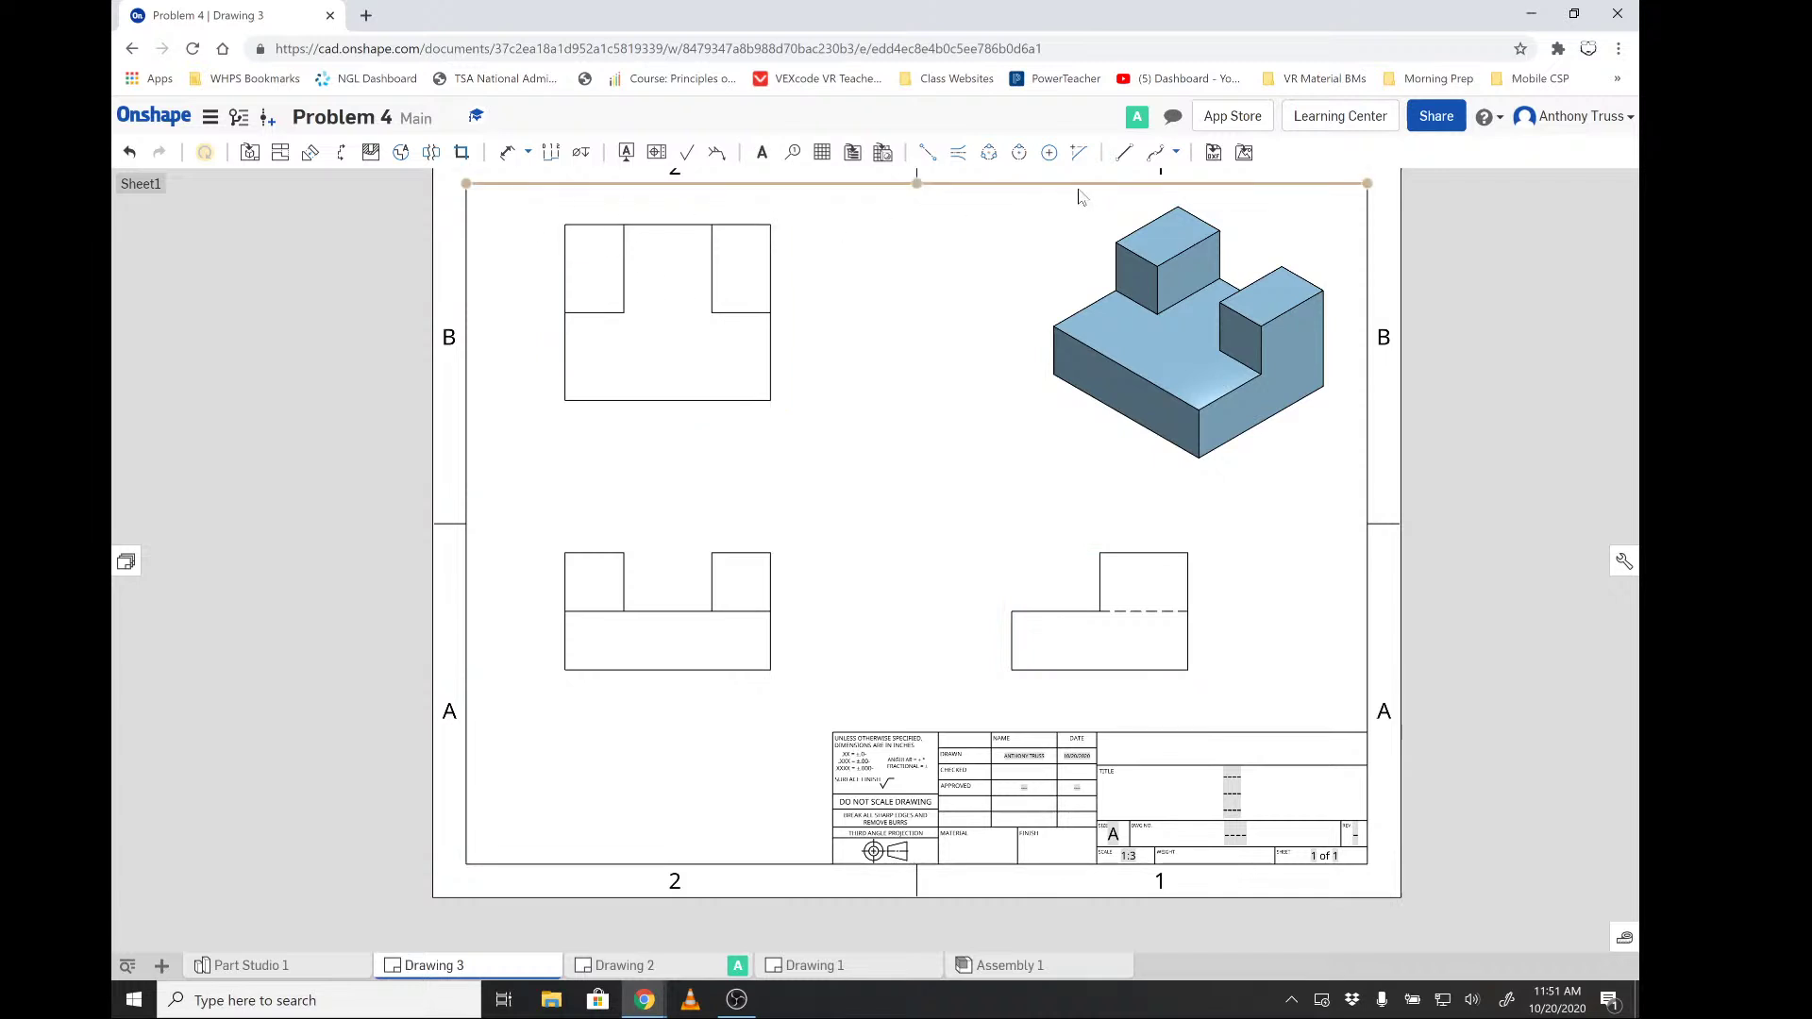
{"action": "left_click", "coordinate": [507, 154]}
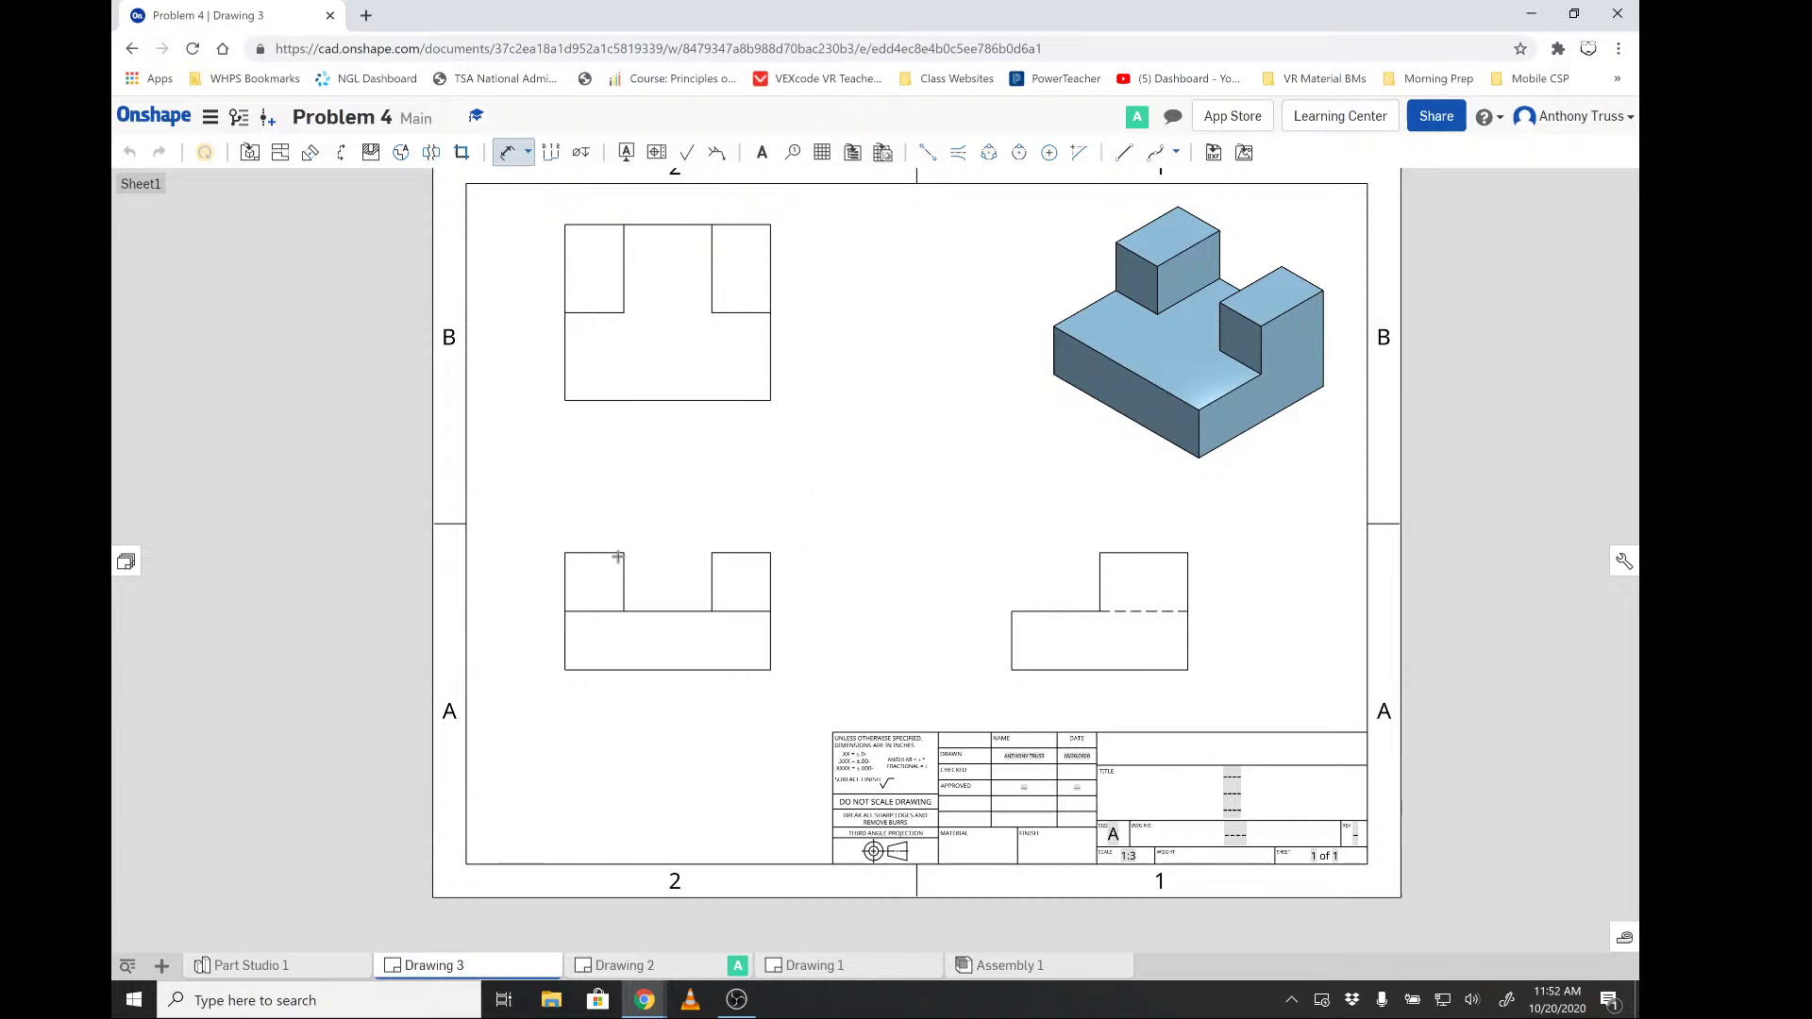
- Add horizontal dimensions of 7.000, 5.000 and 2.000 above the front view's top edge
{"action": "left_click", "coordinate": [642, 631]}
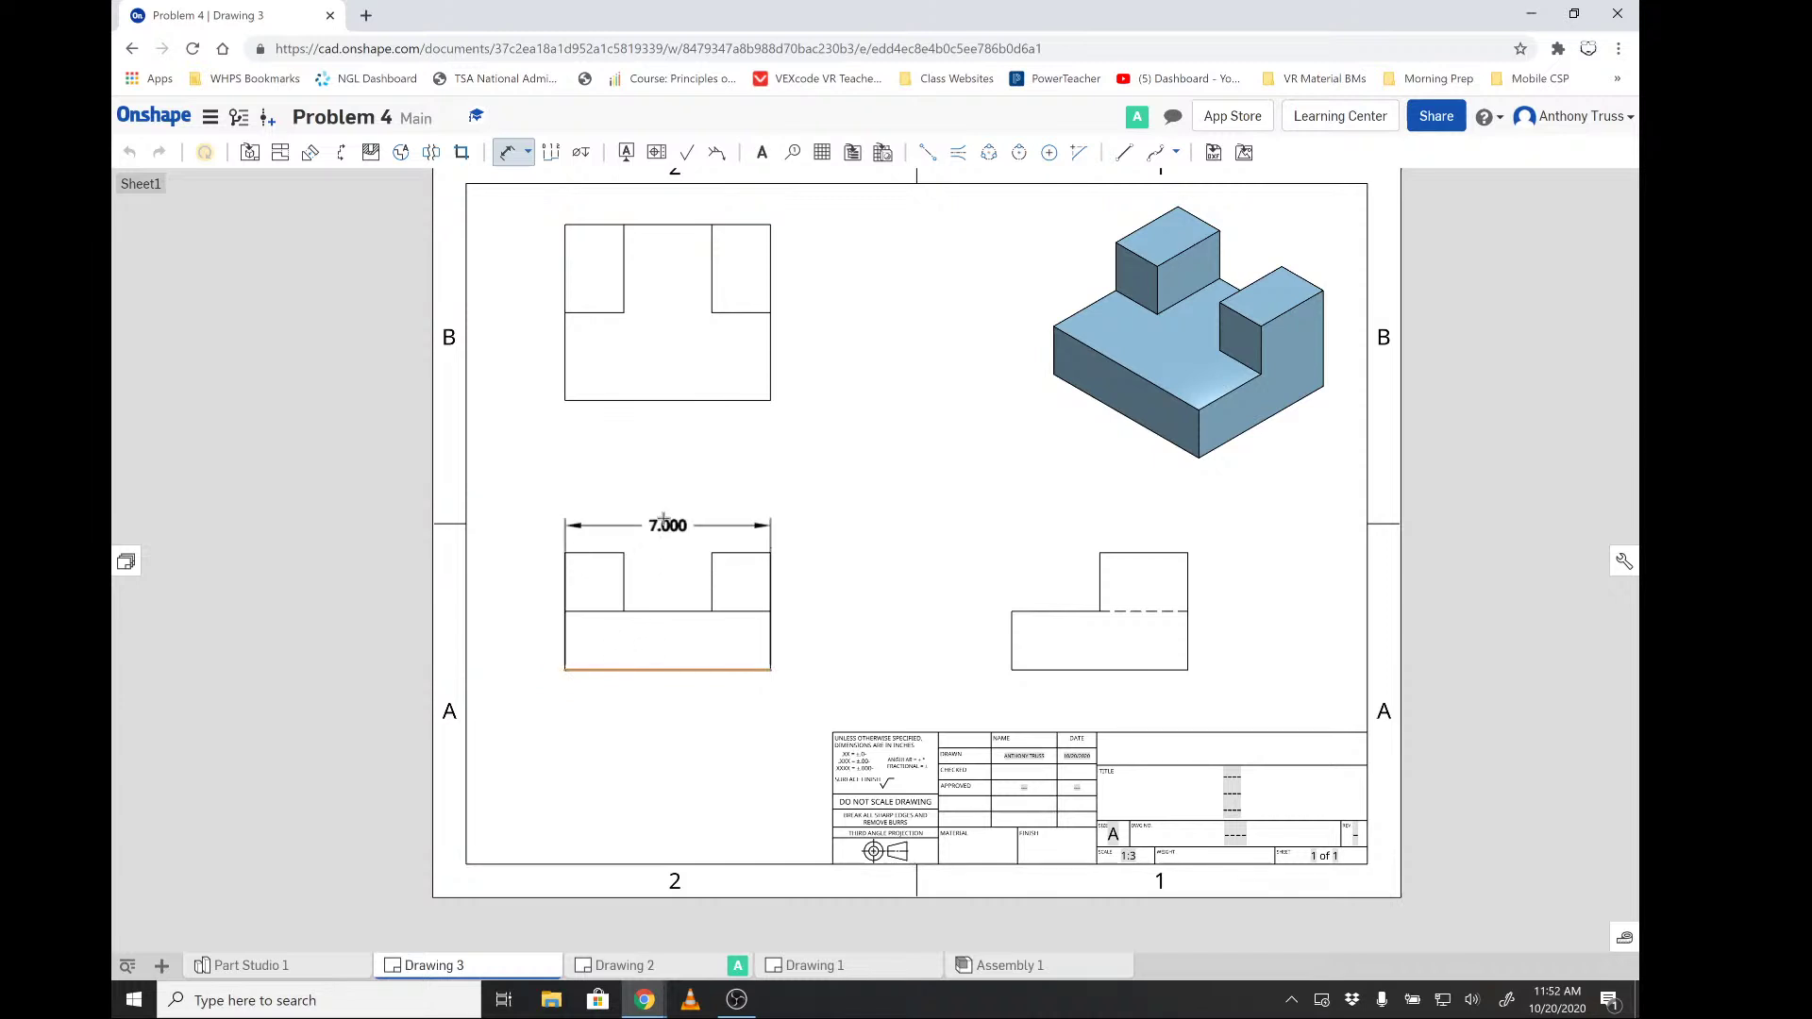
{"action": "left_click", "coordinate": [666, 488]}
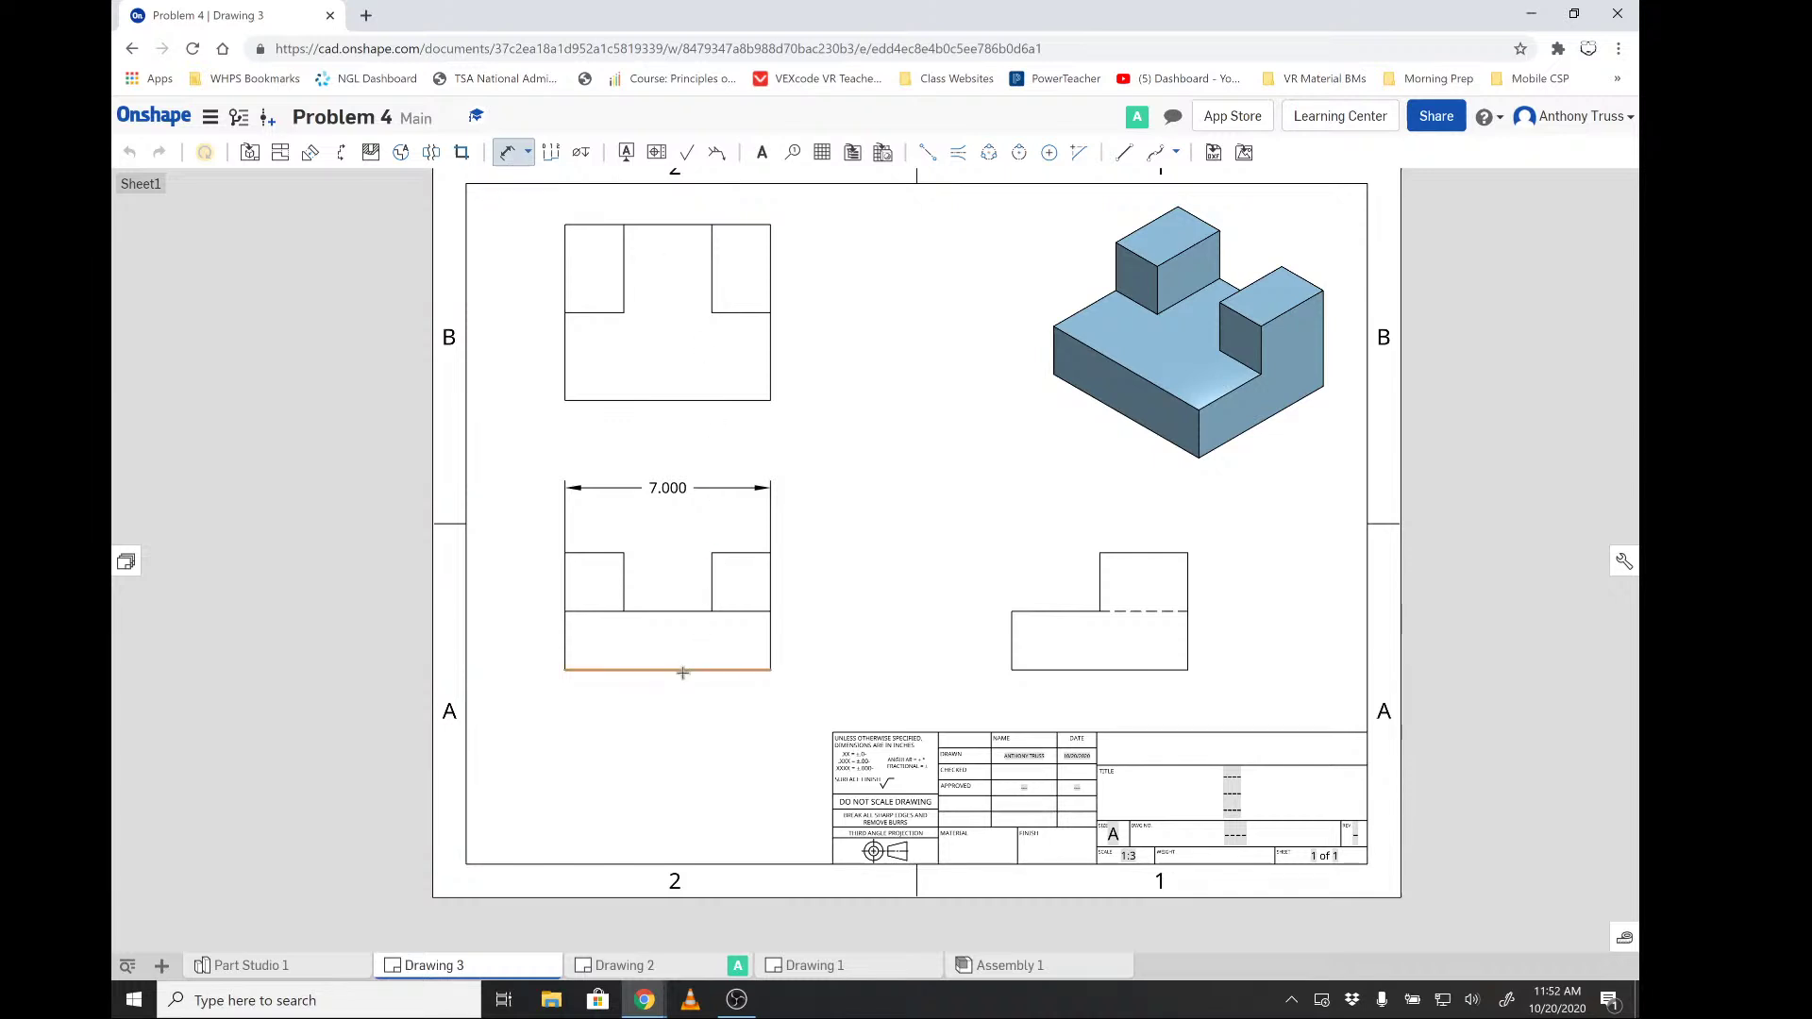
{"action": "mouse_move", "coordinate": [666, 484]}
{"action": "left_click", "coordinate": [564, 577]}
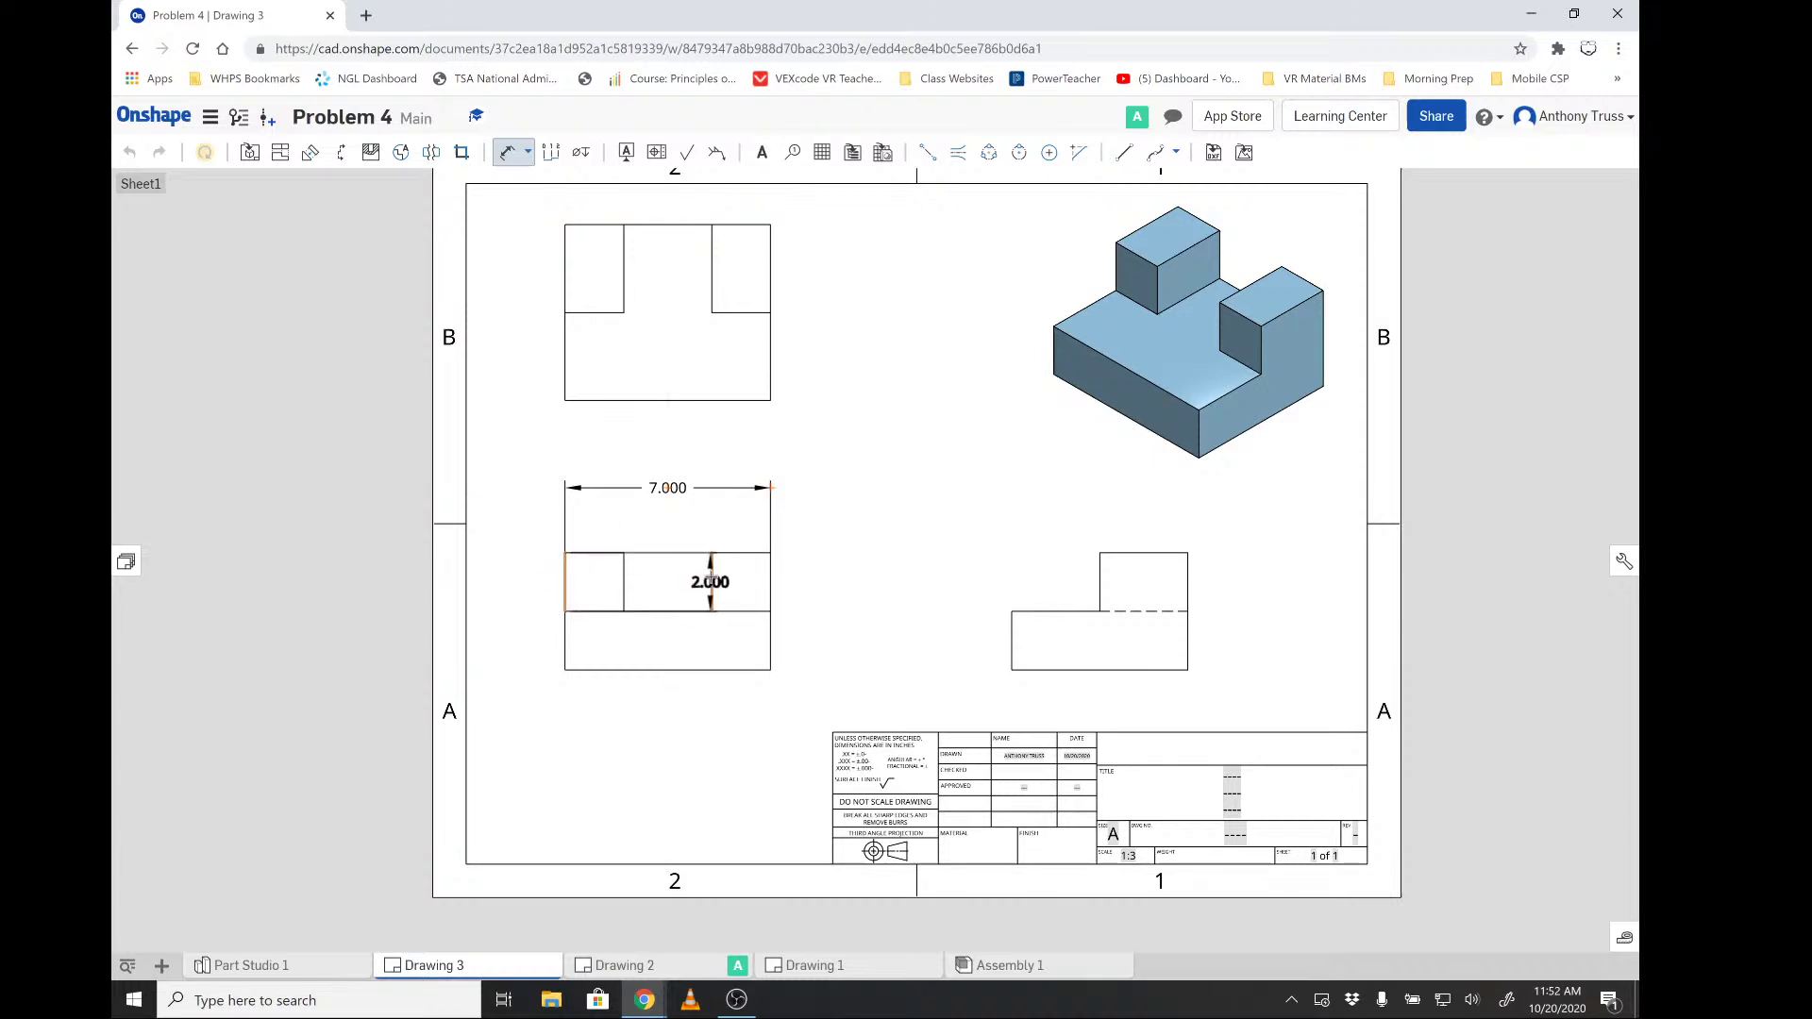
{"action": "left_click", "coordinate": [712, 579]}
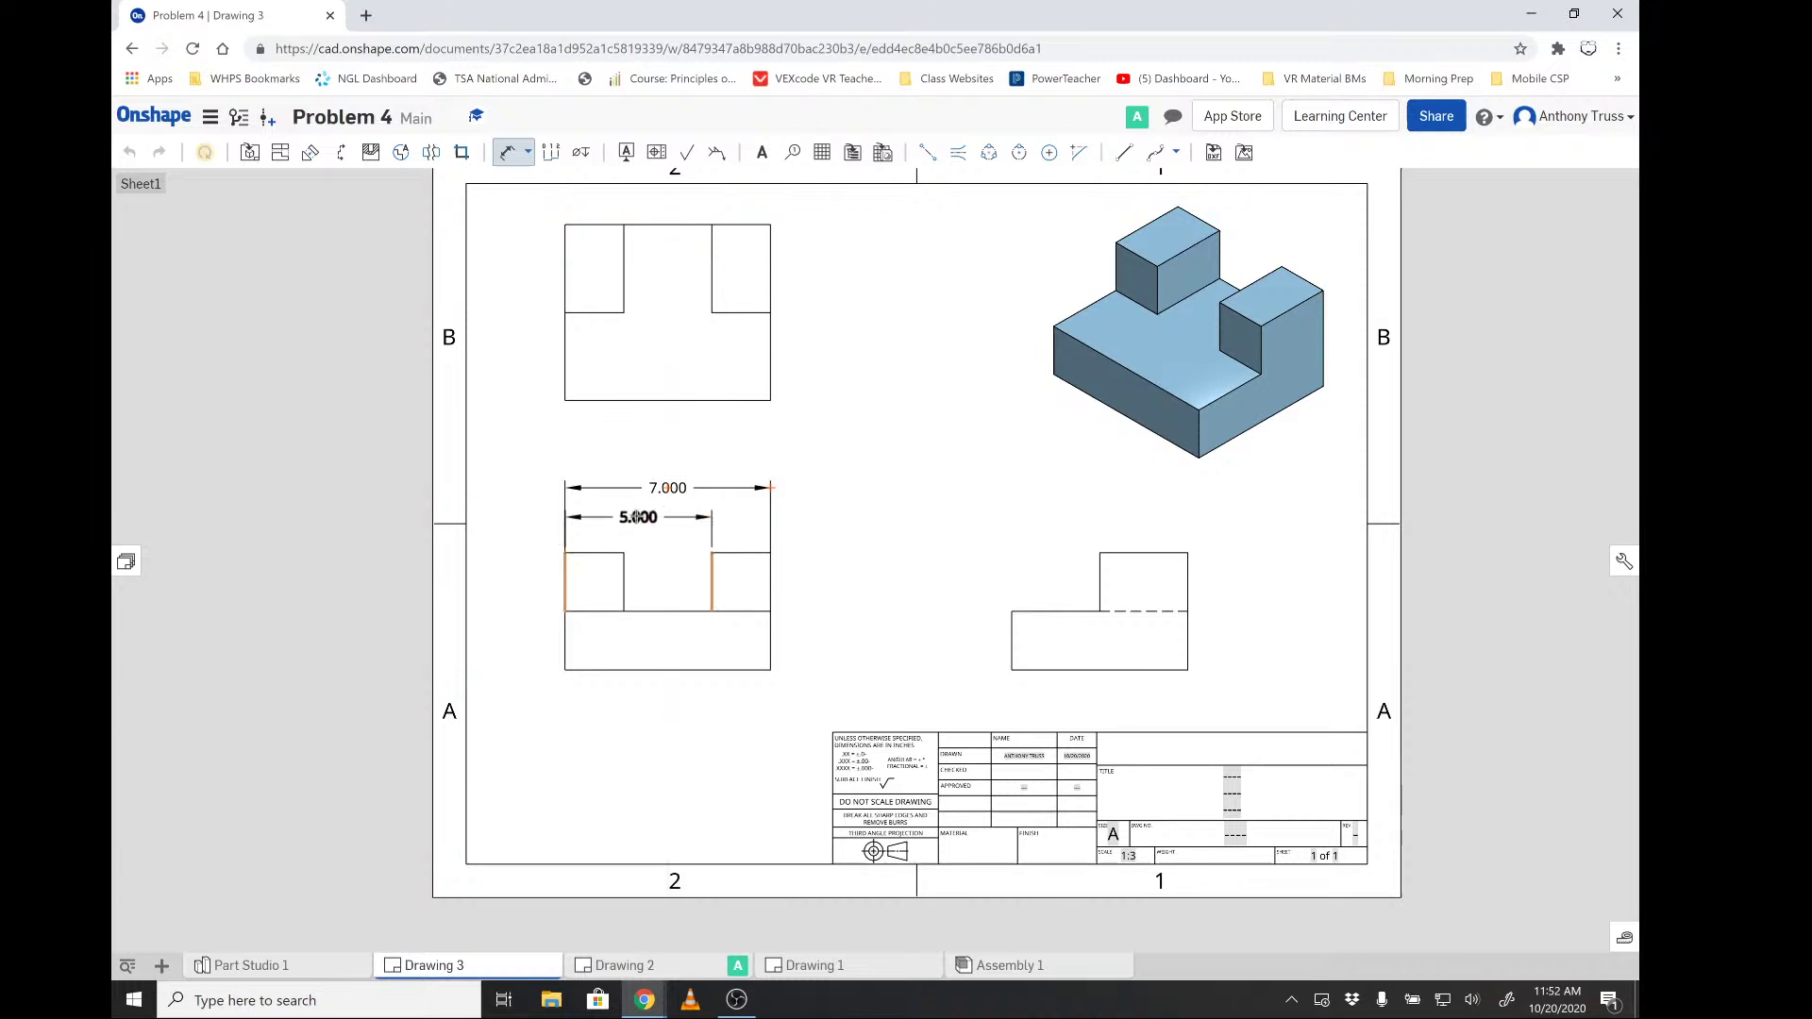
{"action": "left_click", "coordinate": [637, 515]}
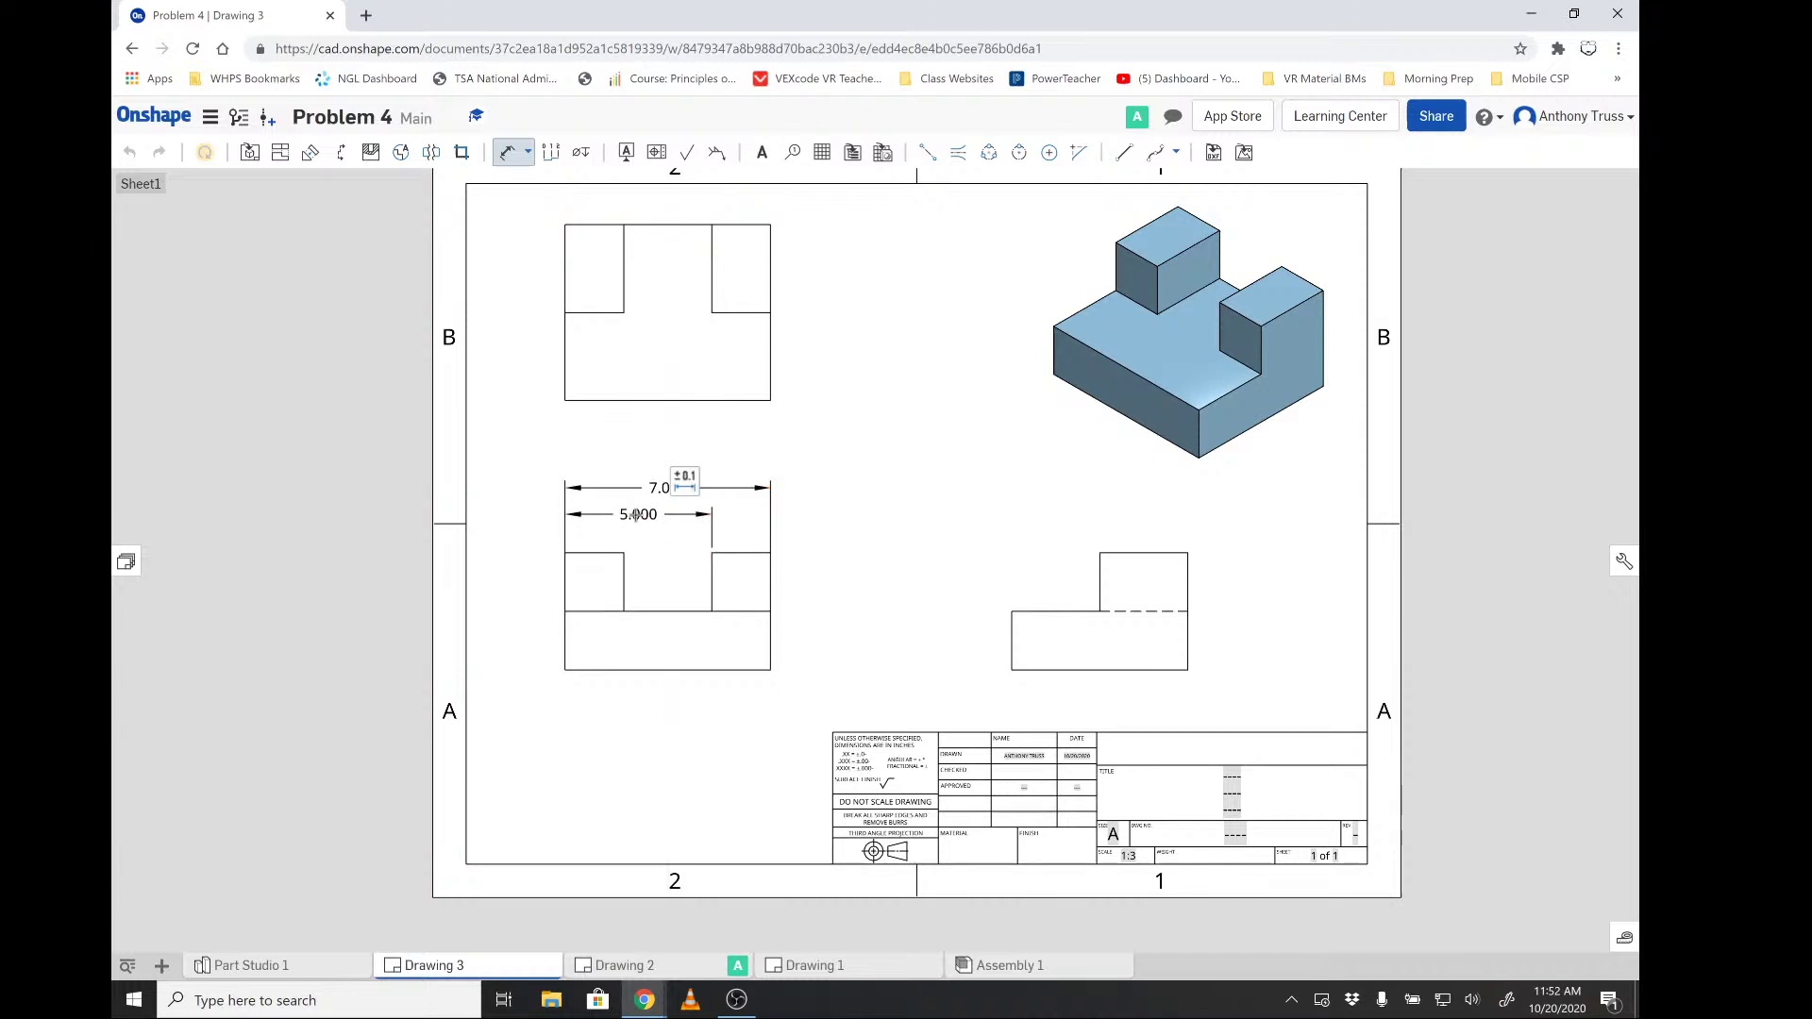
{"action": "left_click", "coordinate": [563, 580]}
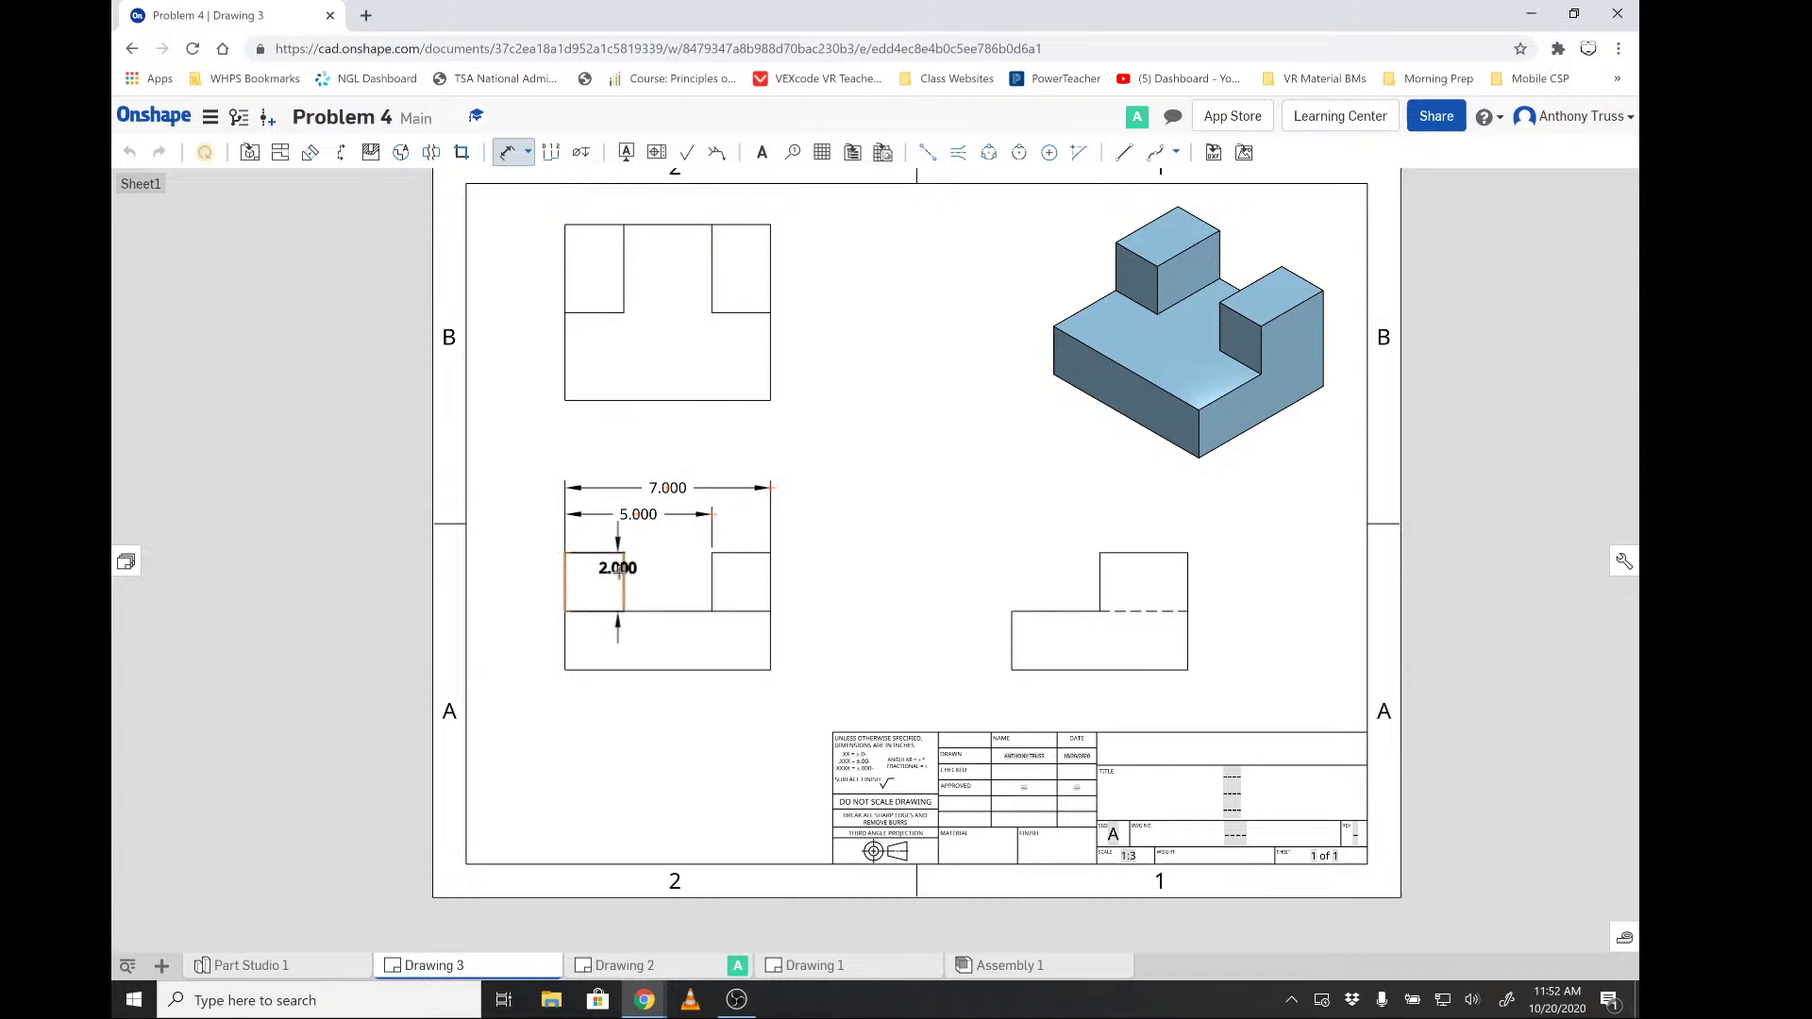
{"action": "left_click", "coordinate": [605, 535]}
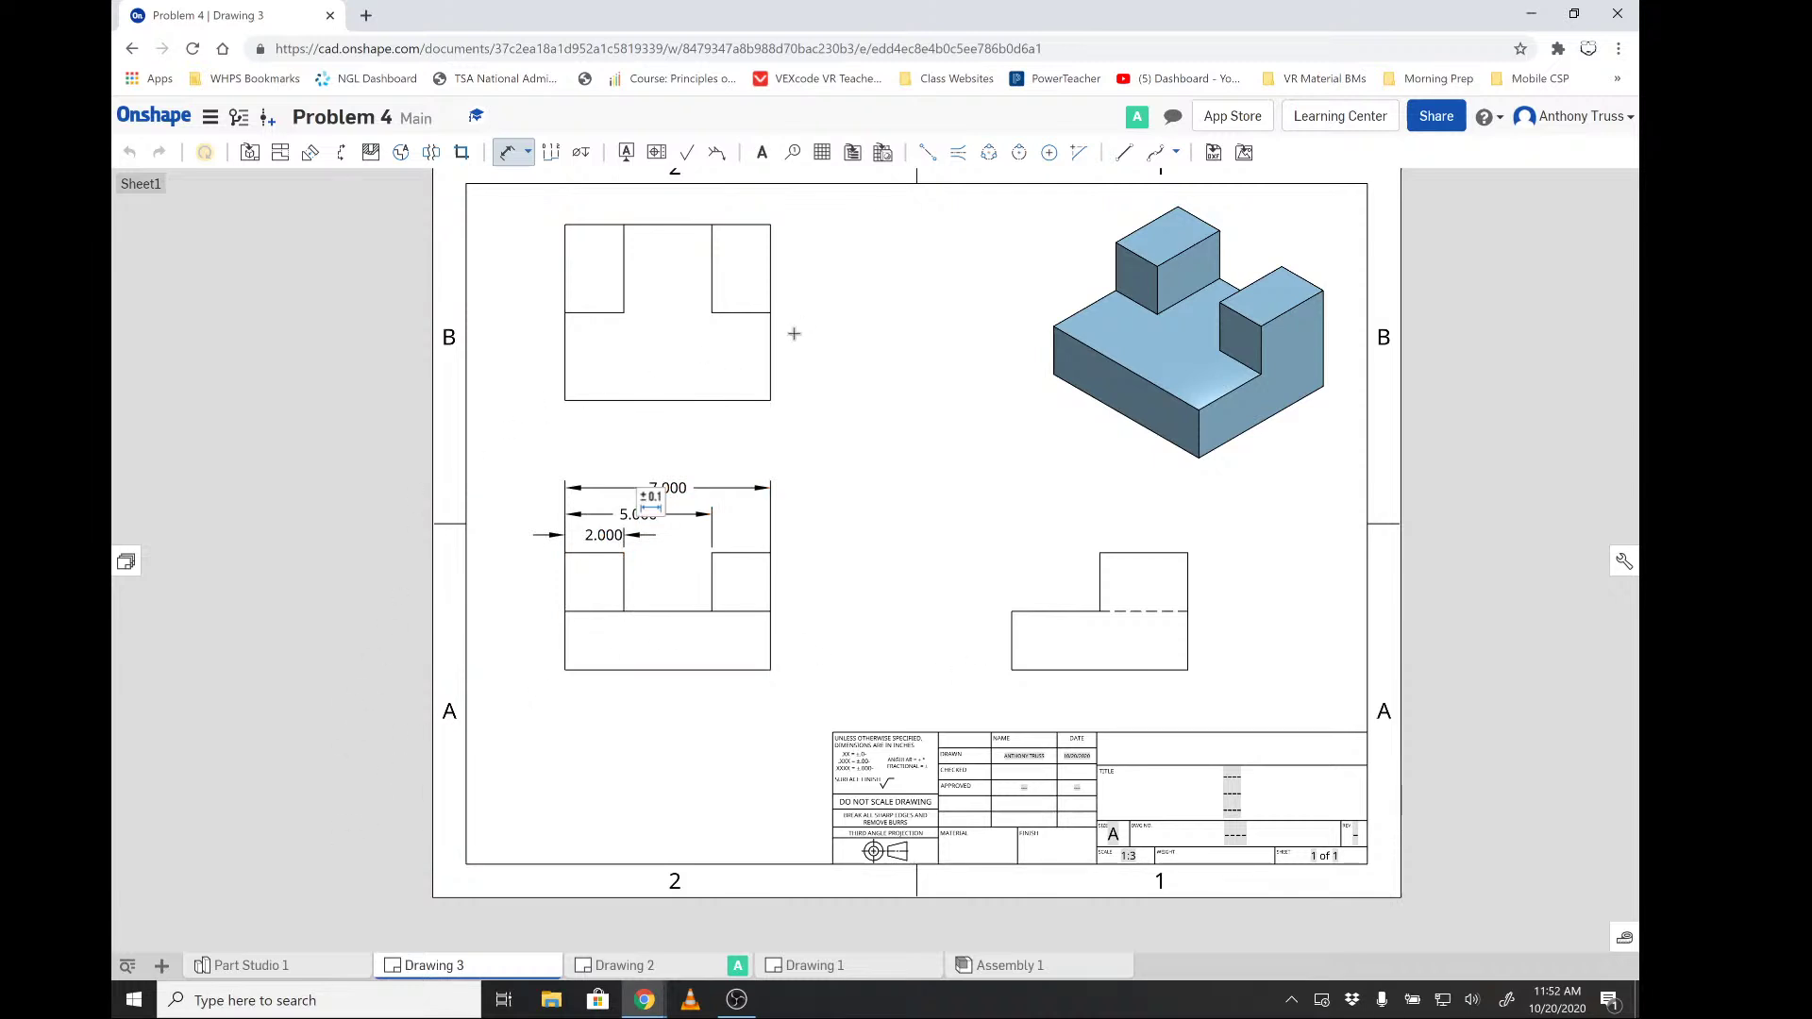
{"action": "key", "text": "Escape"}
- Shift the 2.000 dimension text to the left
{"action": "left_click", "coordinate": [605, 535]}
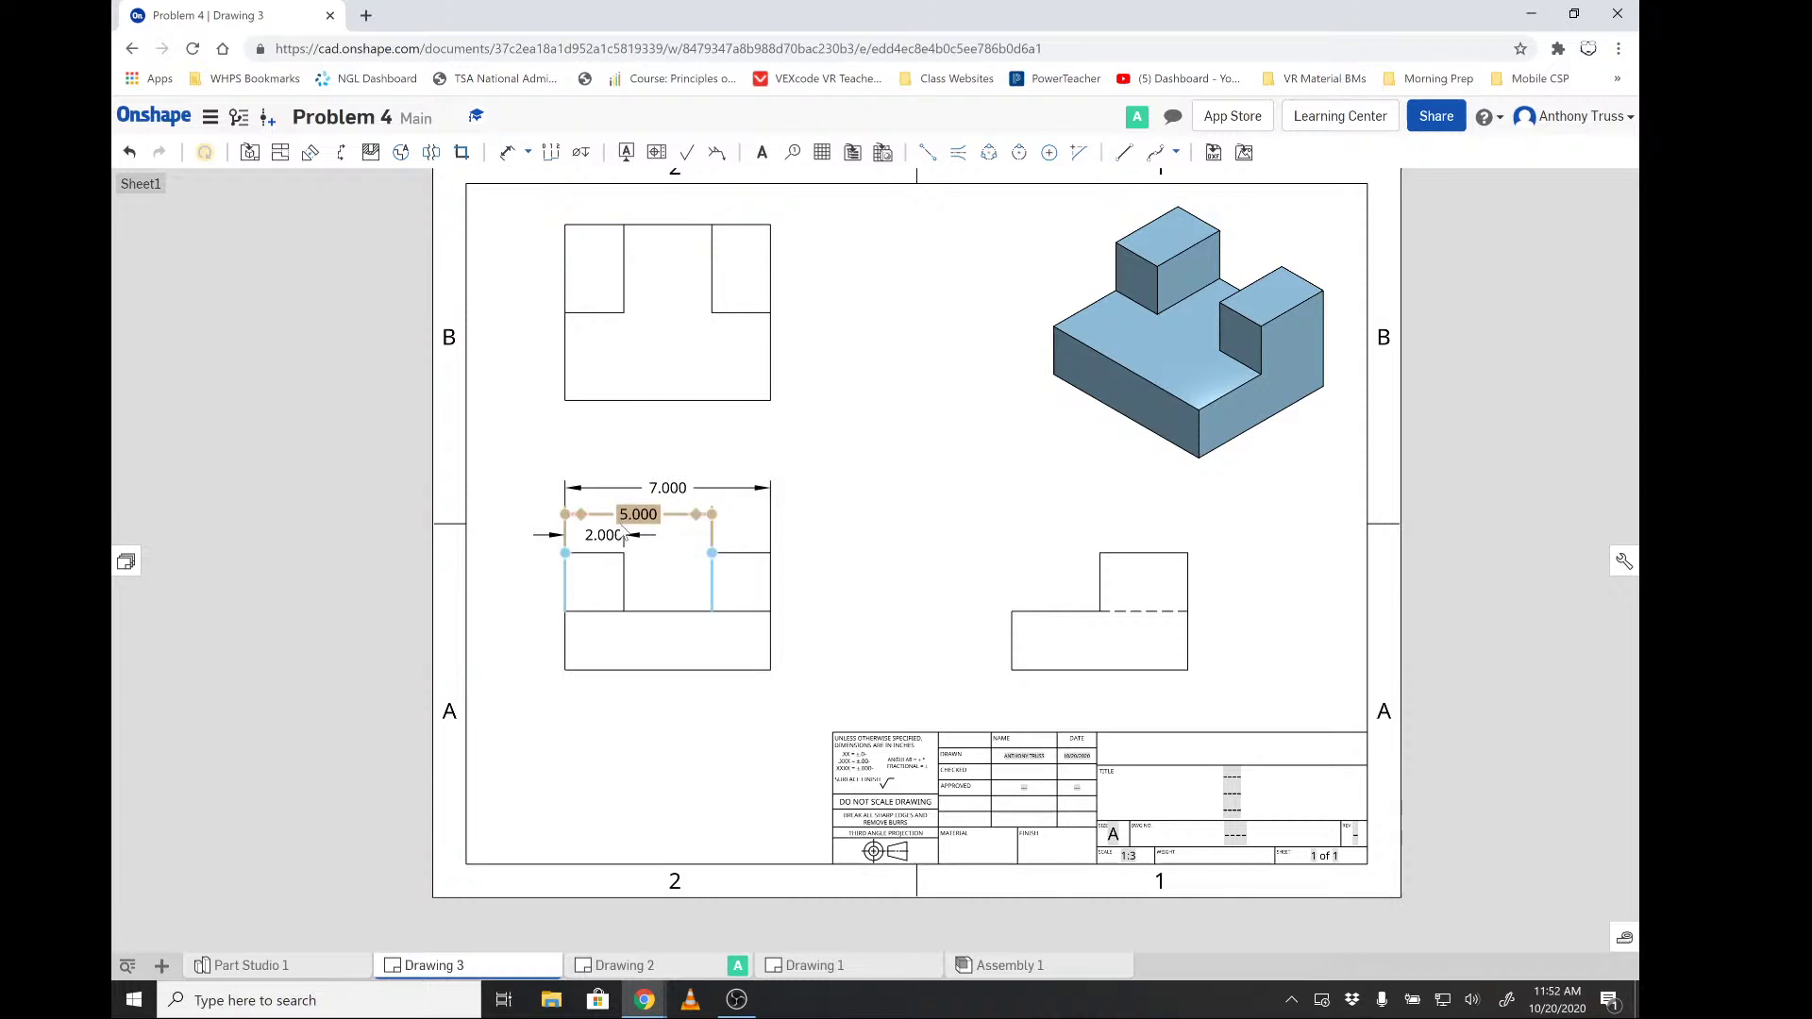
{"action": "scroll", "coordinate": [606, 540], "scroll_direction": "up", "scroll_amount": 8}
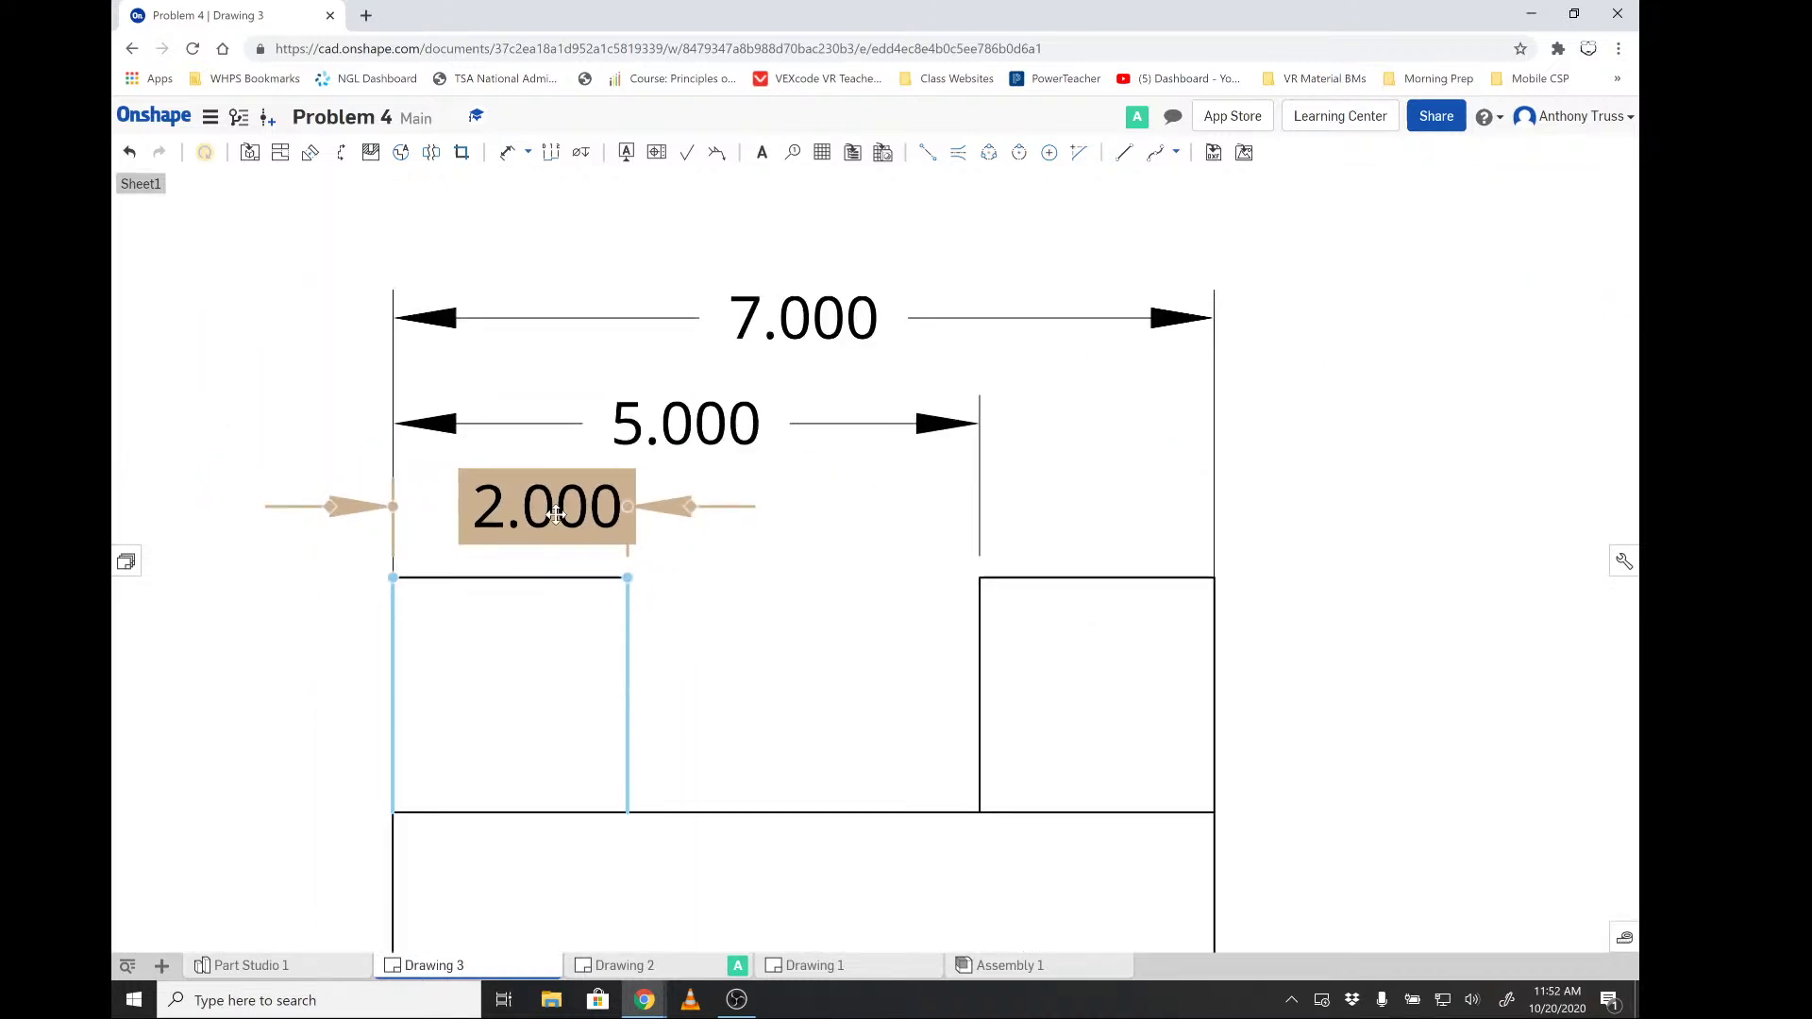
{"action": "left_click_drag", "start_coordinate": [561, 527], "coordinate": [513, 511]}
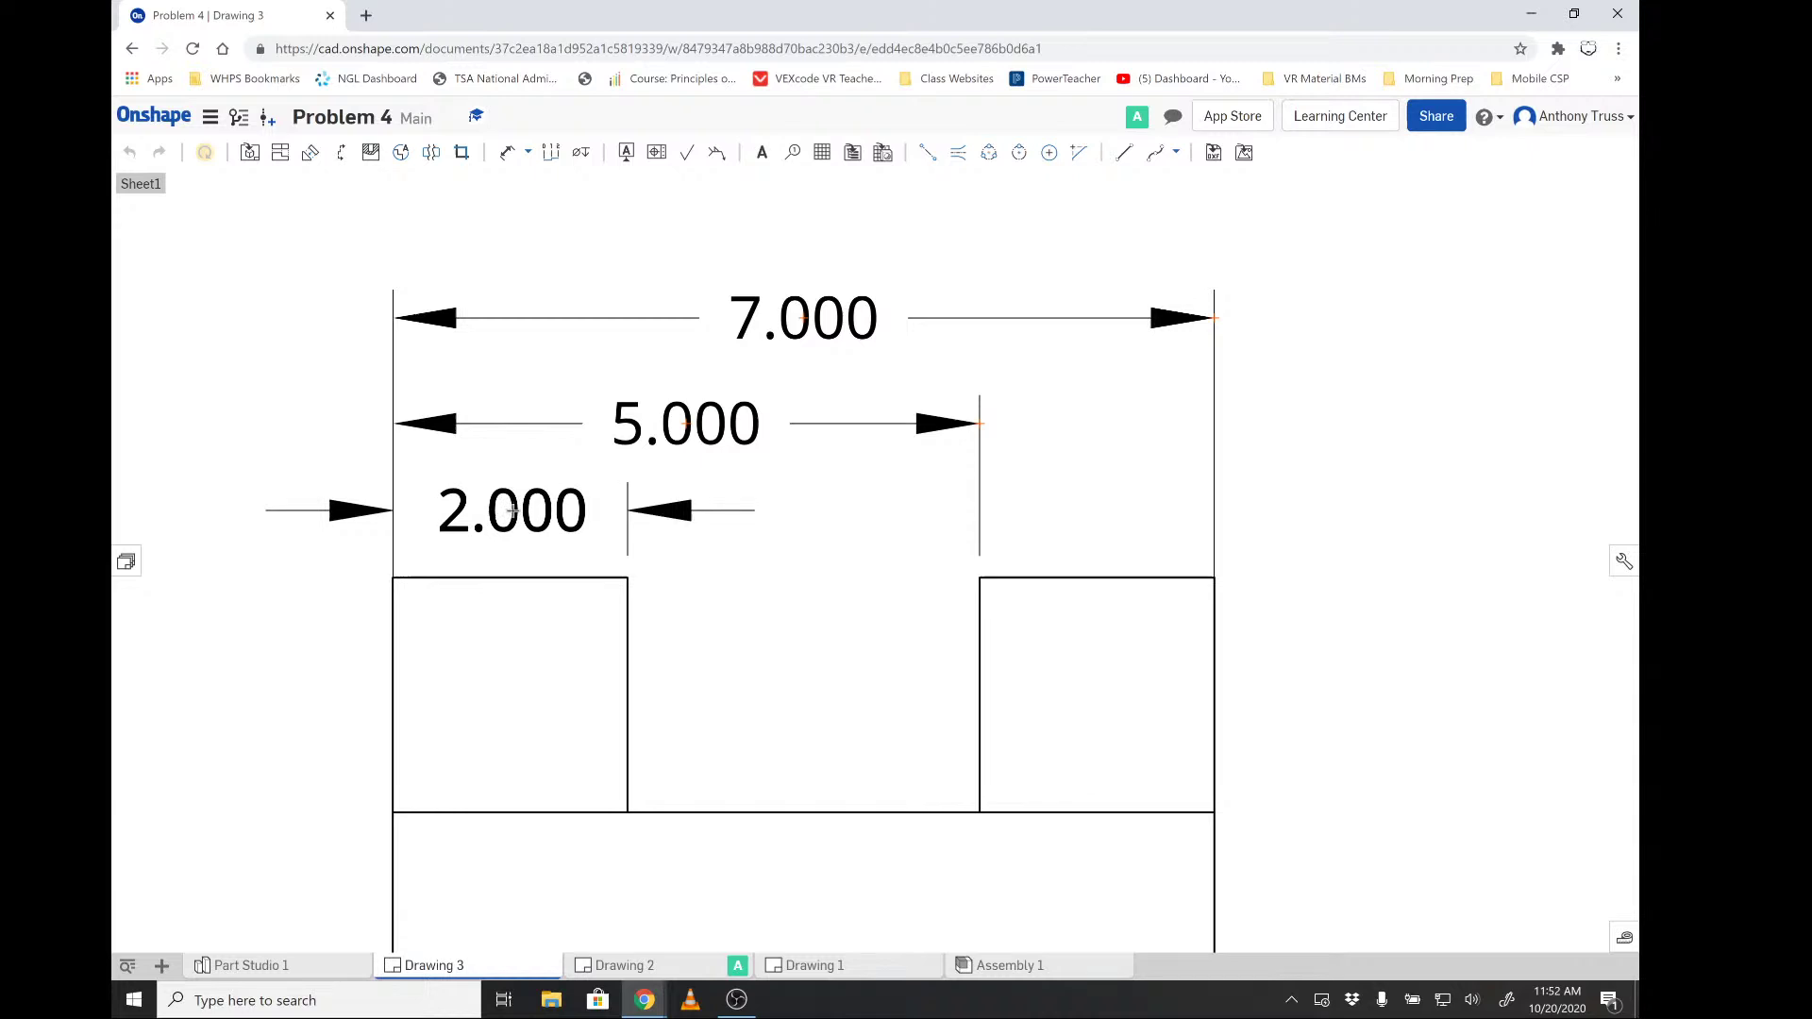
{"action": "scroll", "coordinate": [1265, 515], "scroll_direction": "down", "scroll_amount": 10}
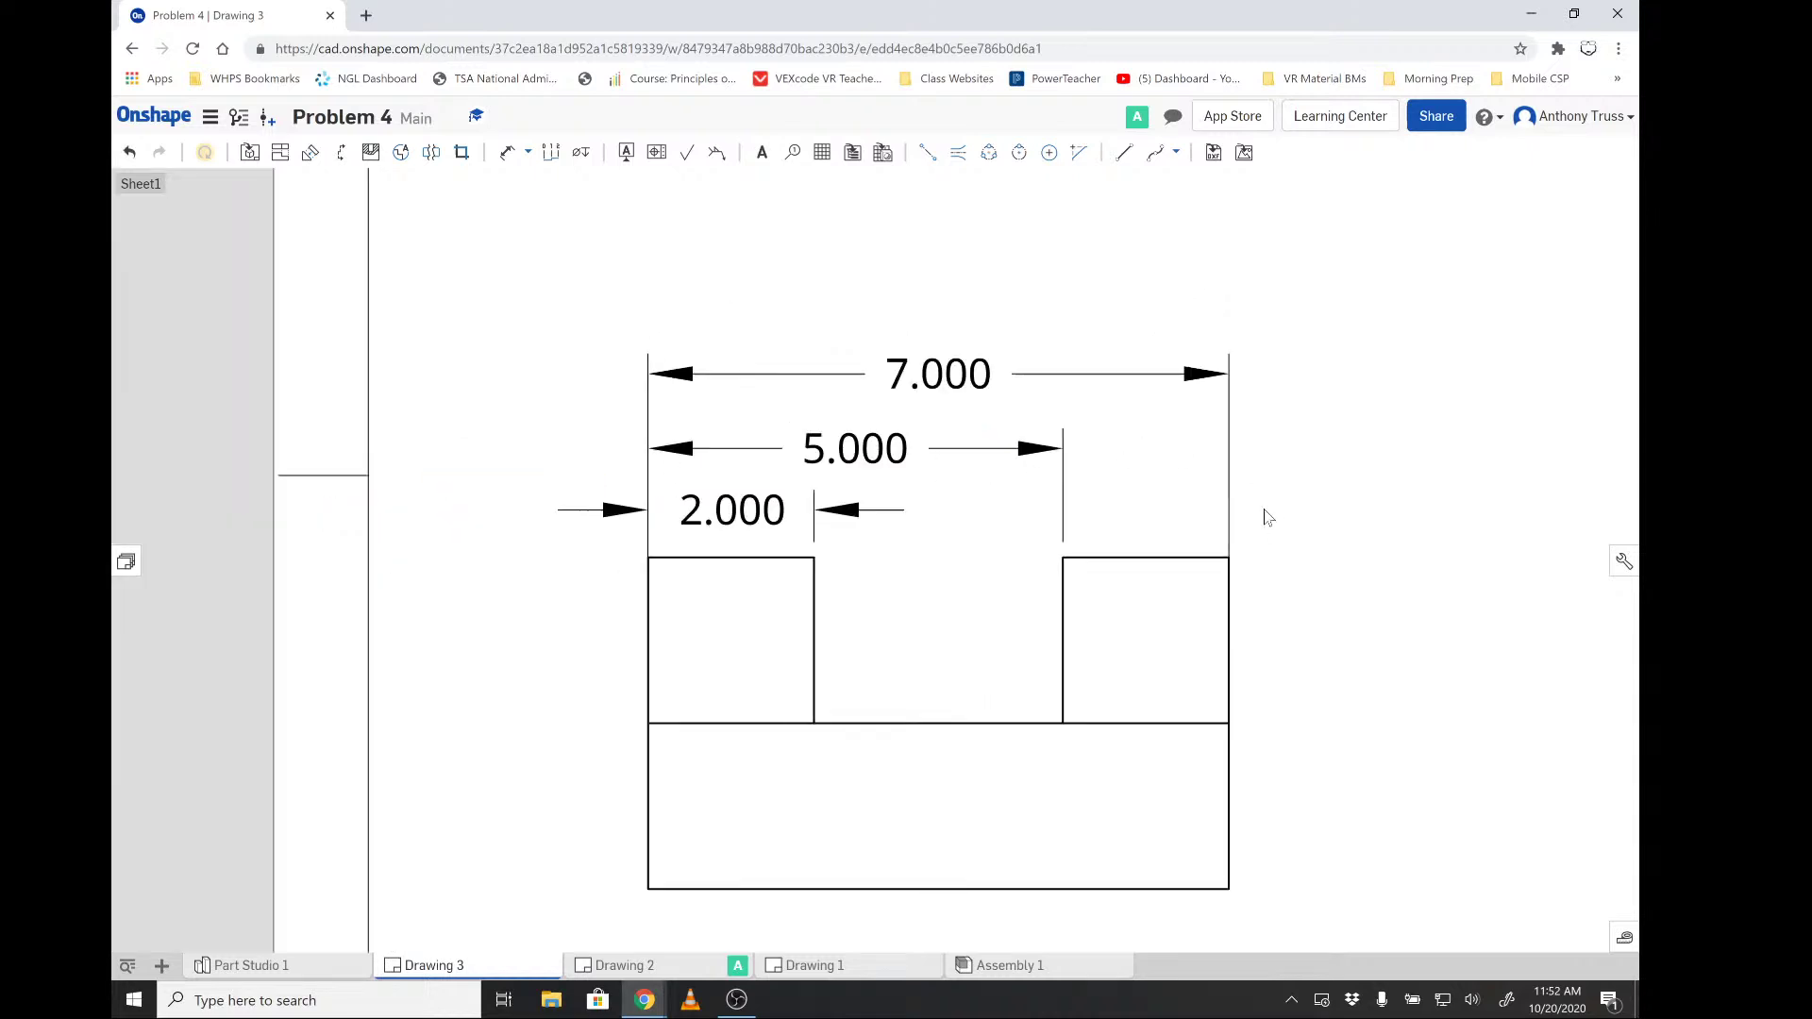
{"action": "scroll", "coordinate": [925, 526], "scroll_direction": "up", "scroll_amount": 5}
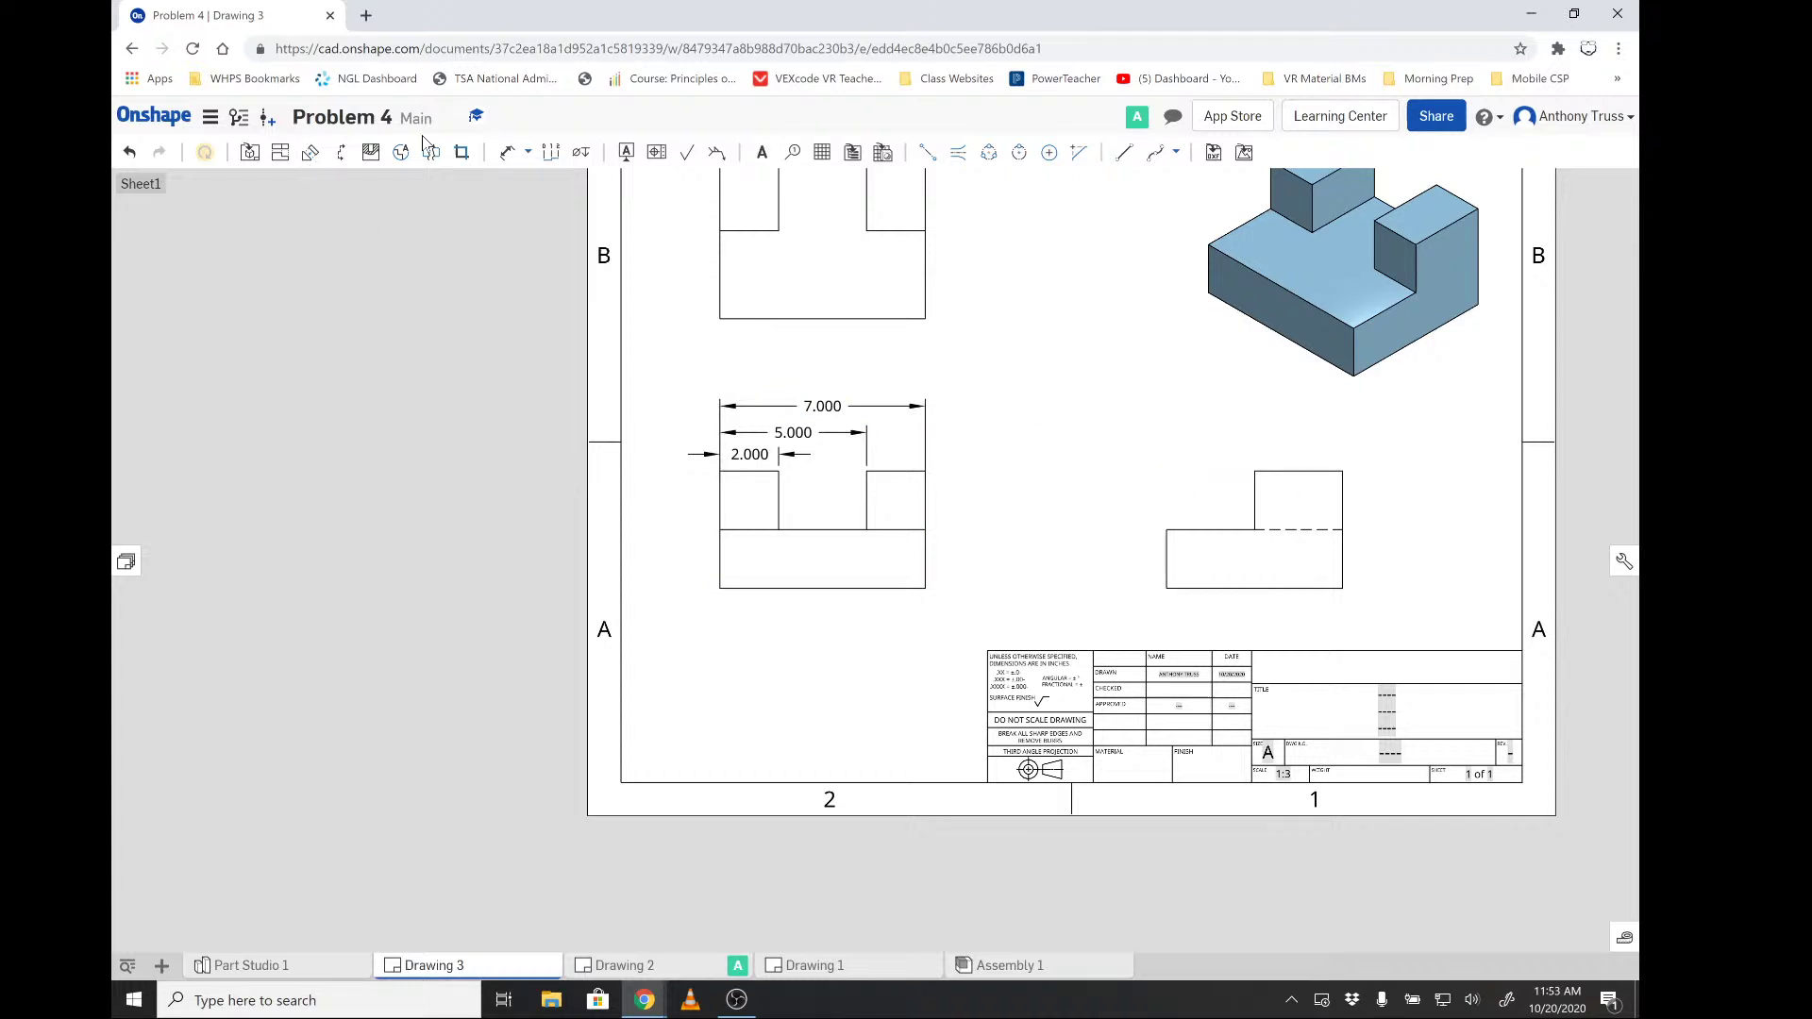
- Add 4.000 overall and 2.000 step-height vertical dimensions left of the right side view
{"action": "left_click", "coordinate": [523, 154]}
{"action": "left_click", "coordinate": [519, 156]}
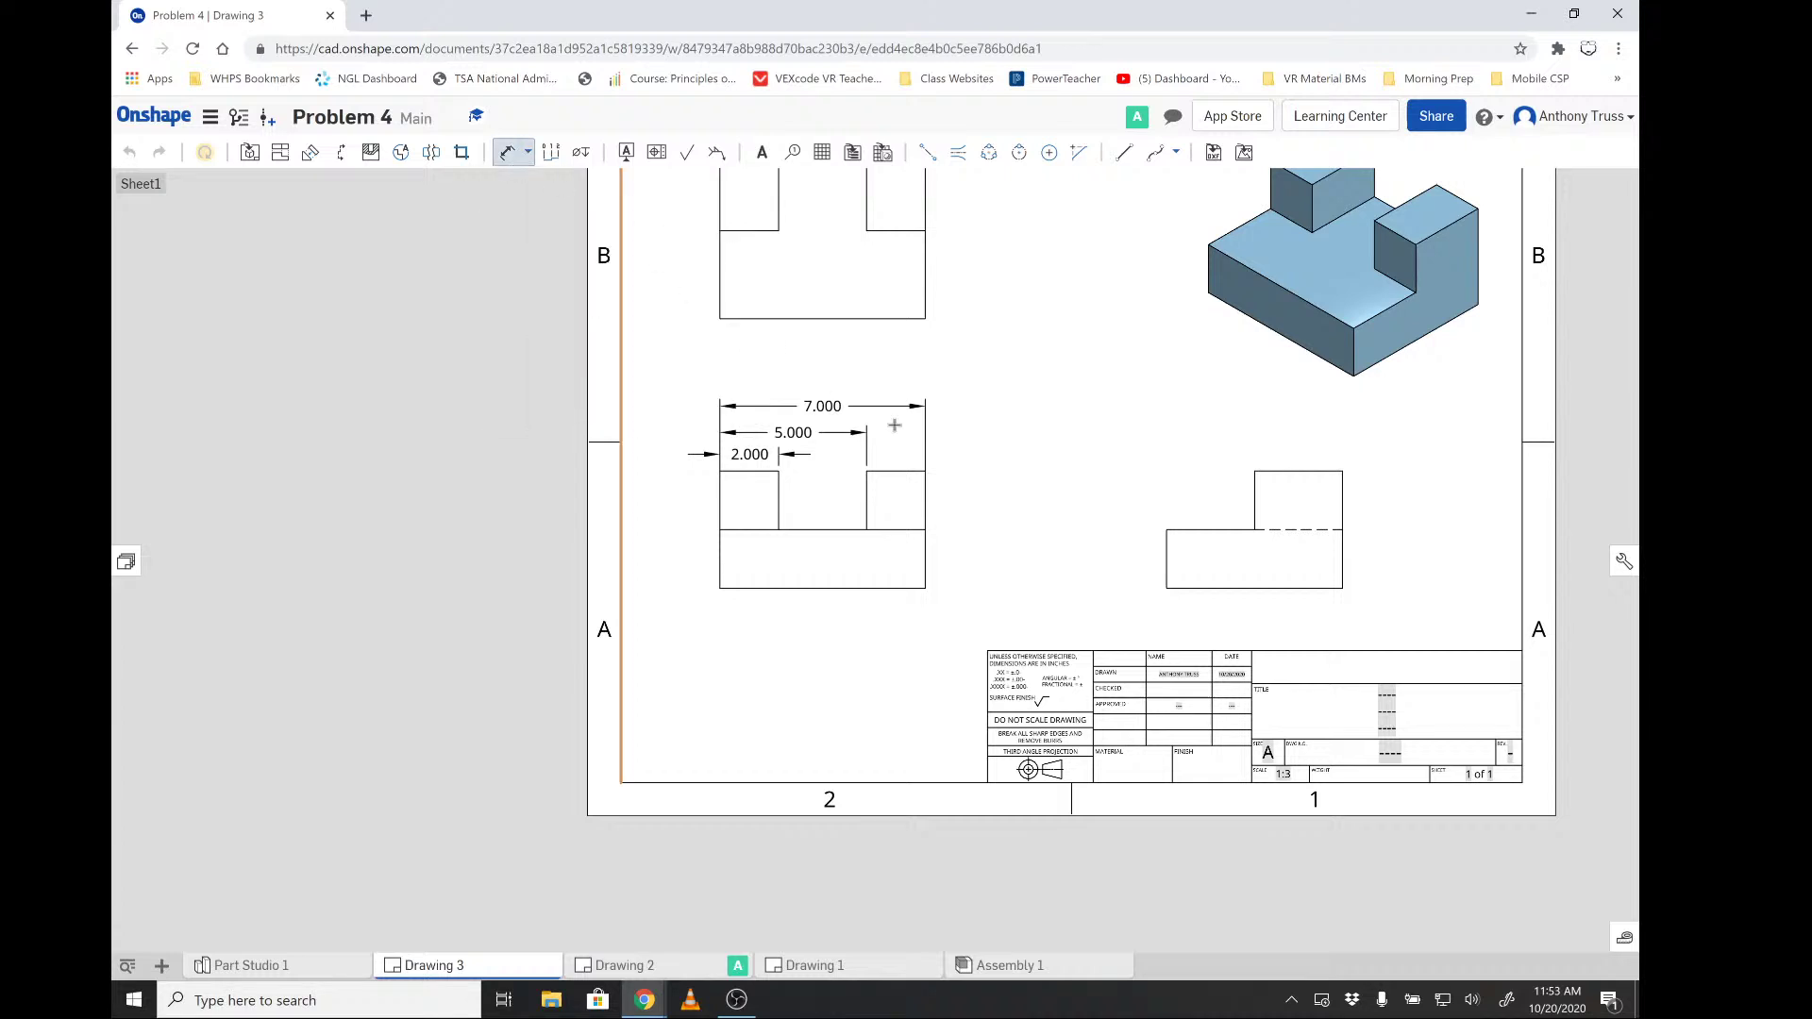
{"action": "left_click", "coordinate": [1216, 590]}
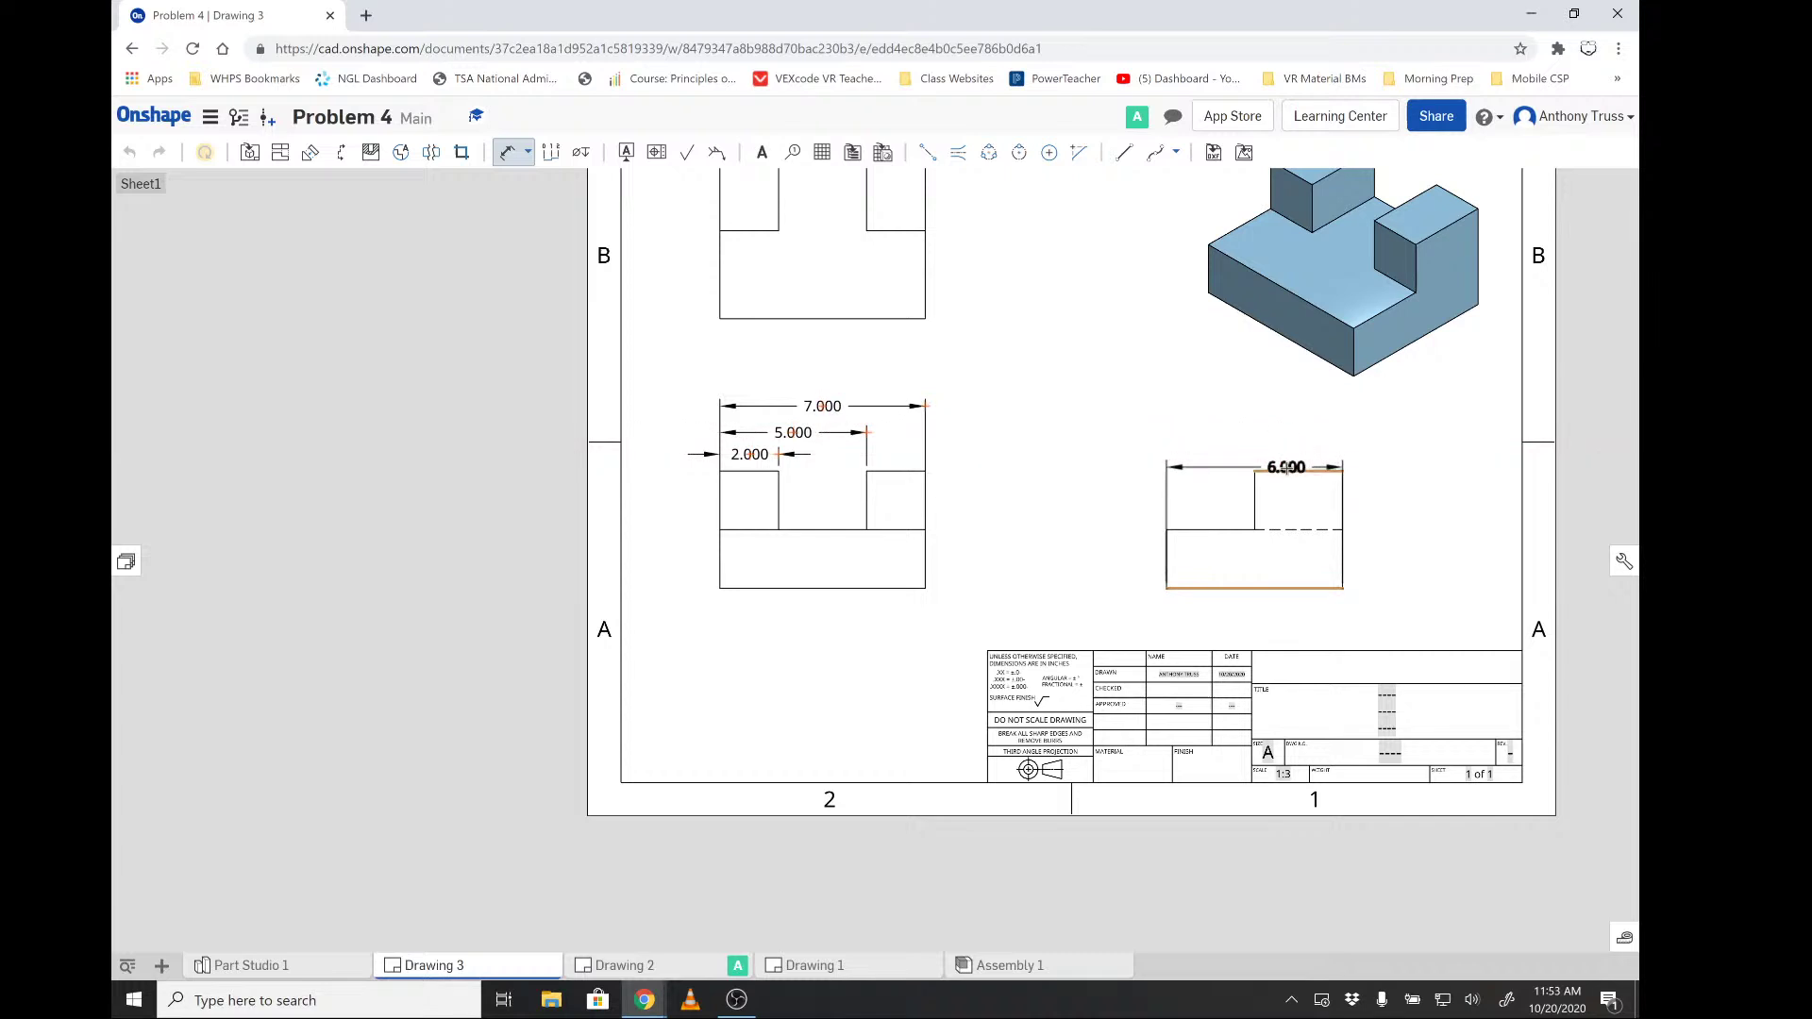
{"action": "left_click", "coordinate": [1285, 471]}
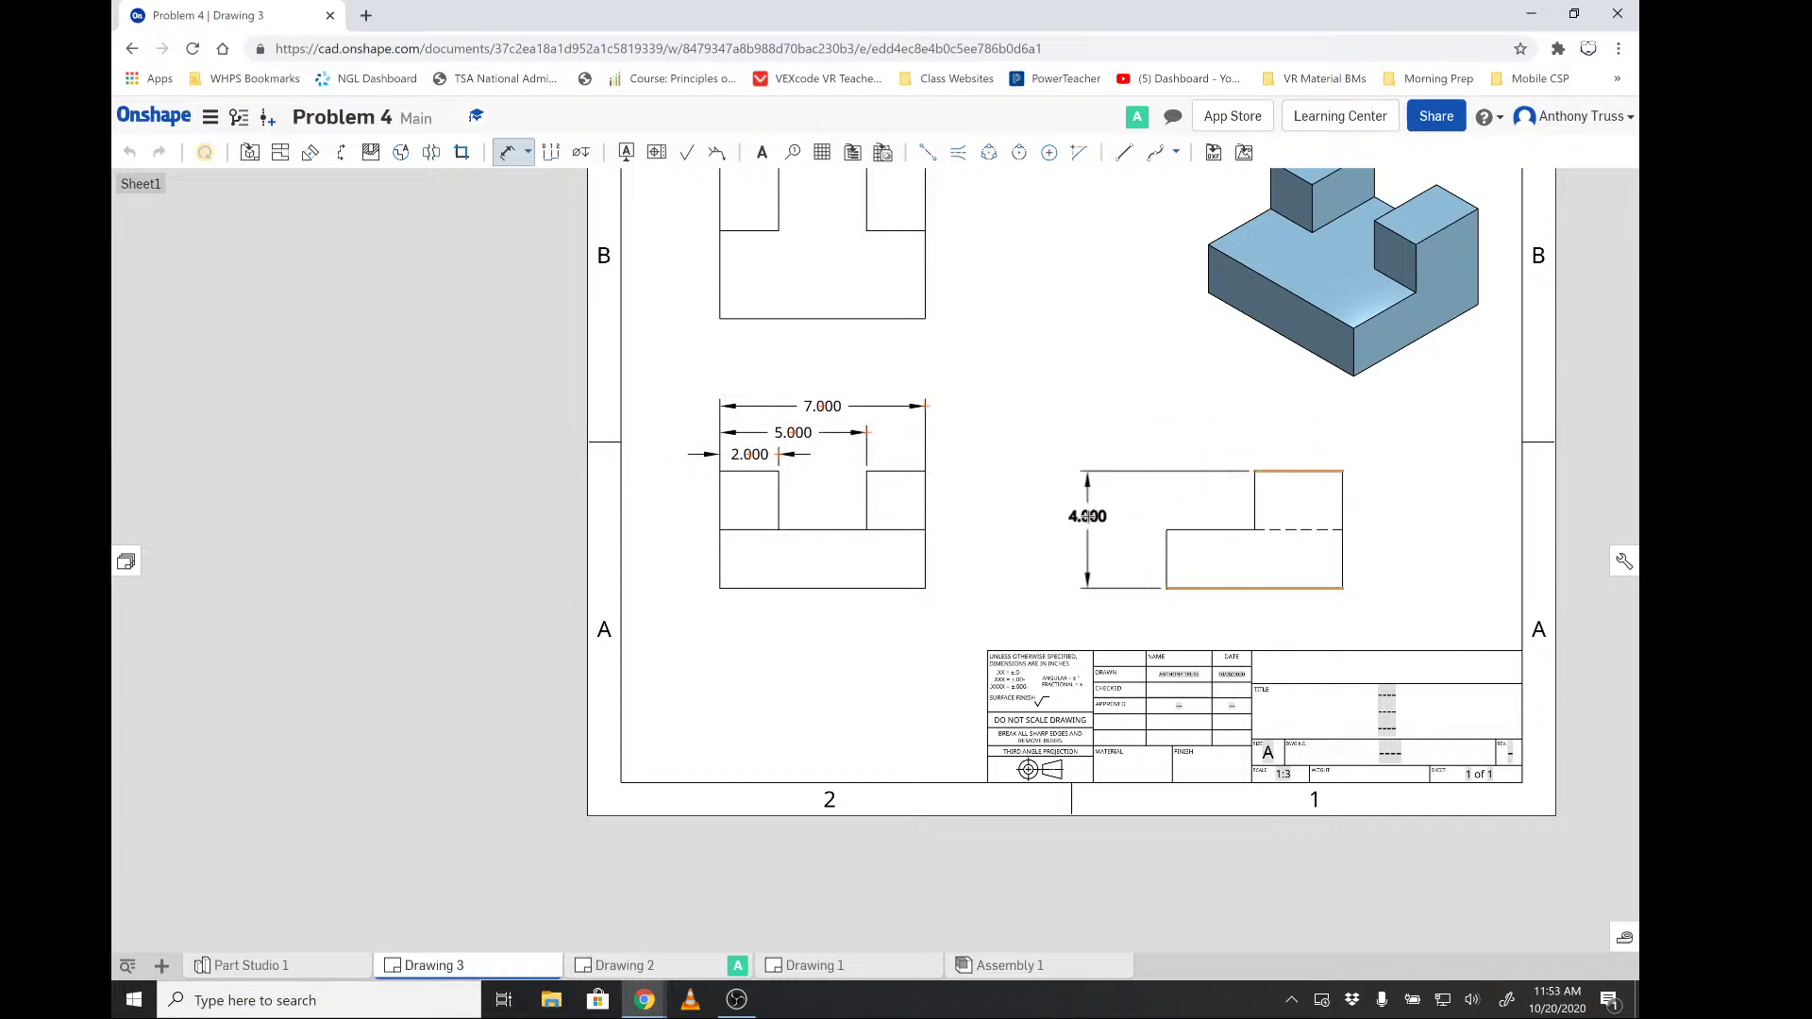
{"action": "left_click", "coordinate": [1087, 516]}
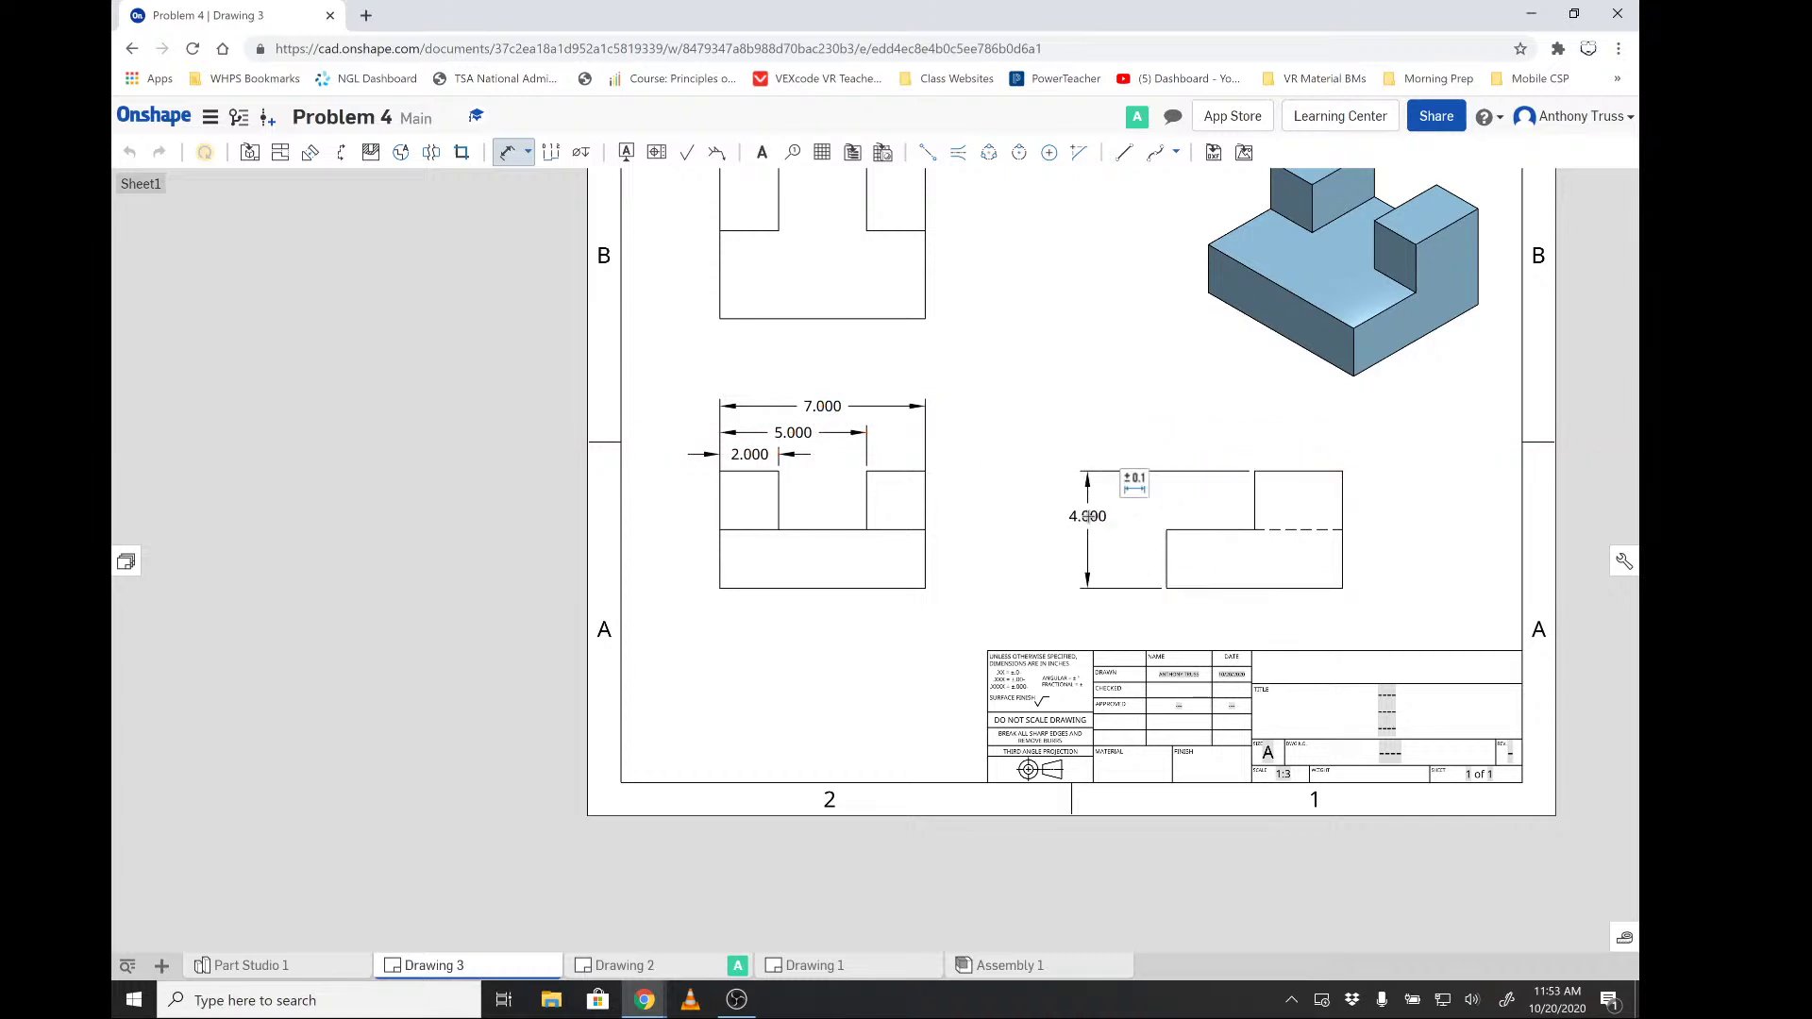
{"action": "left_click", "coordinate": [1197, 589]}
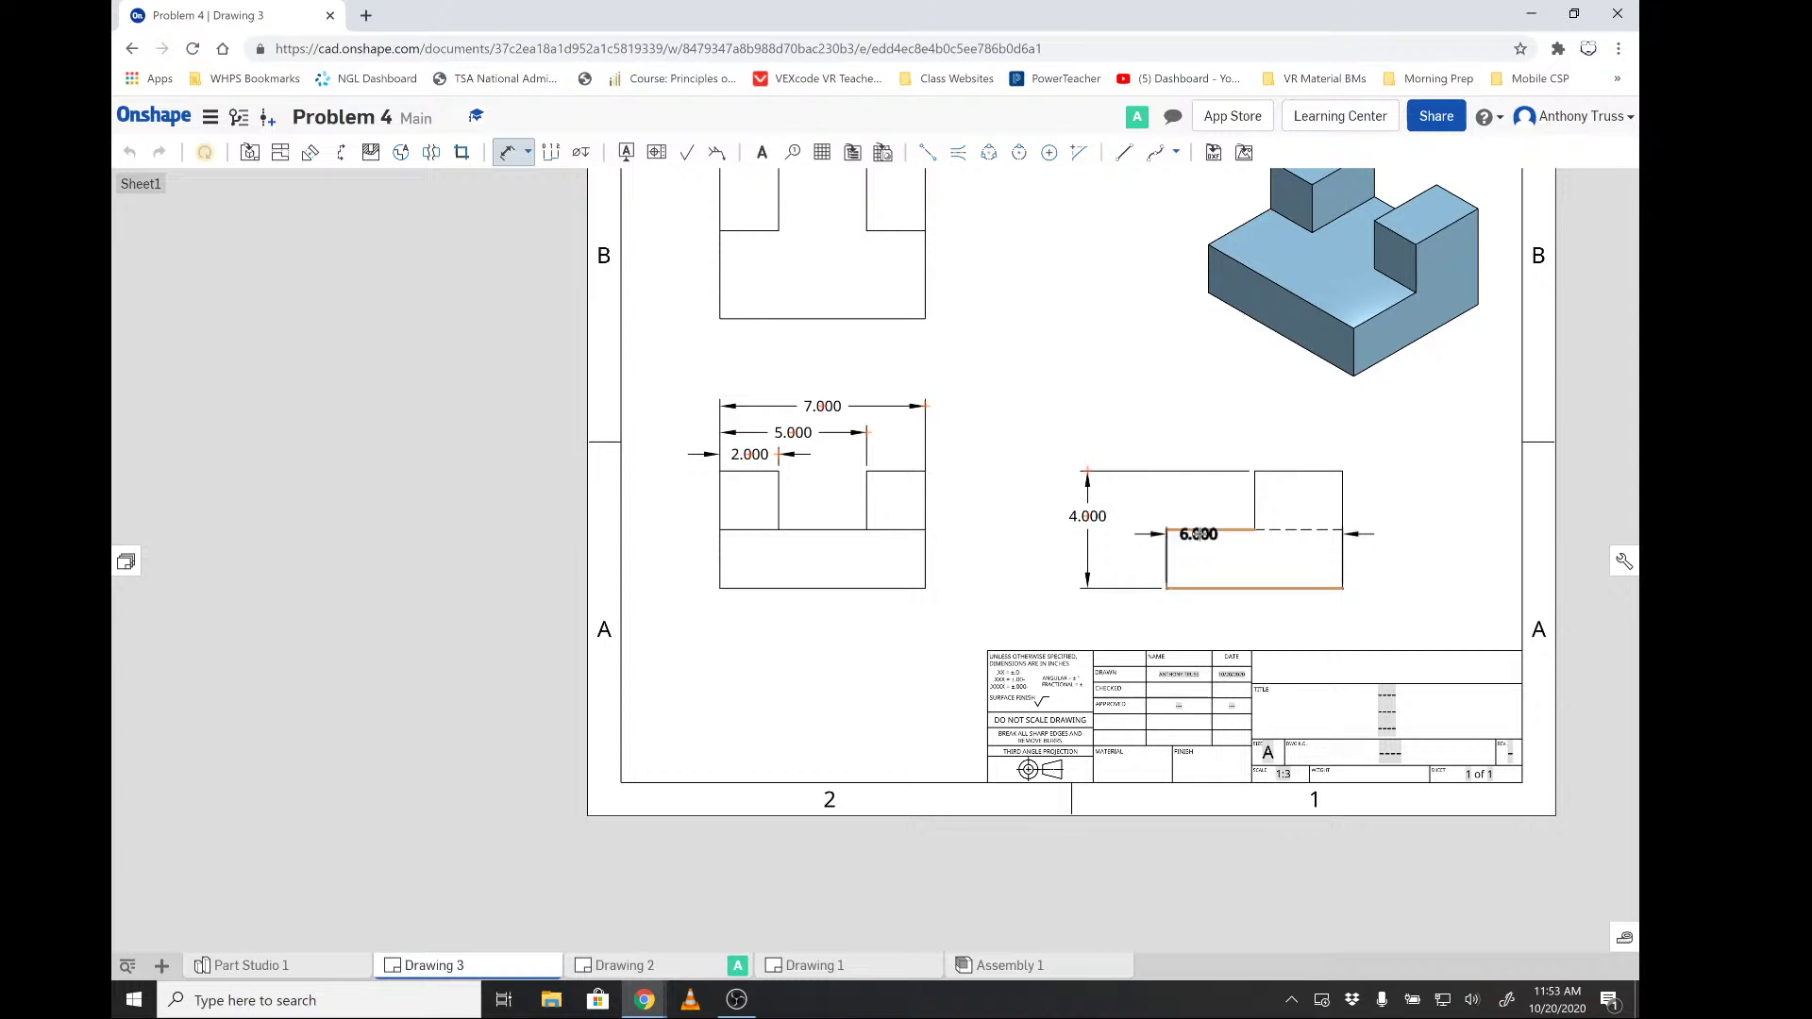
{"action": "left_click", "coordinate": [1197, 531]}
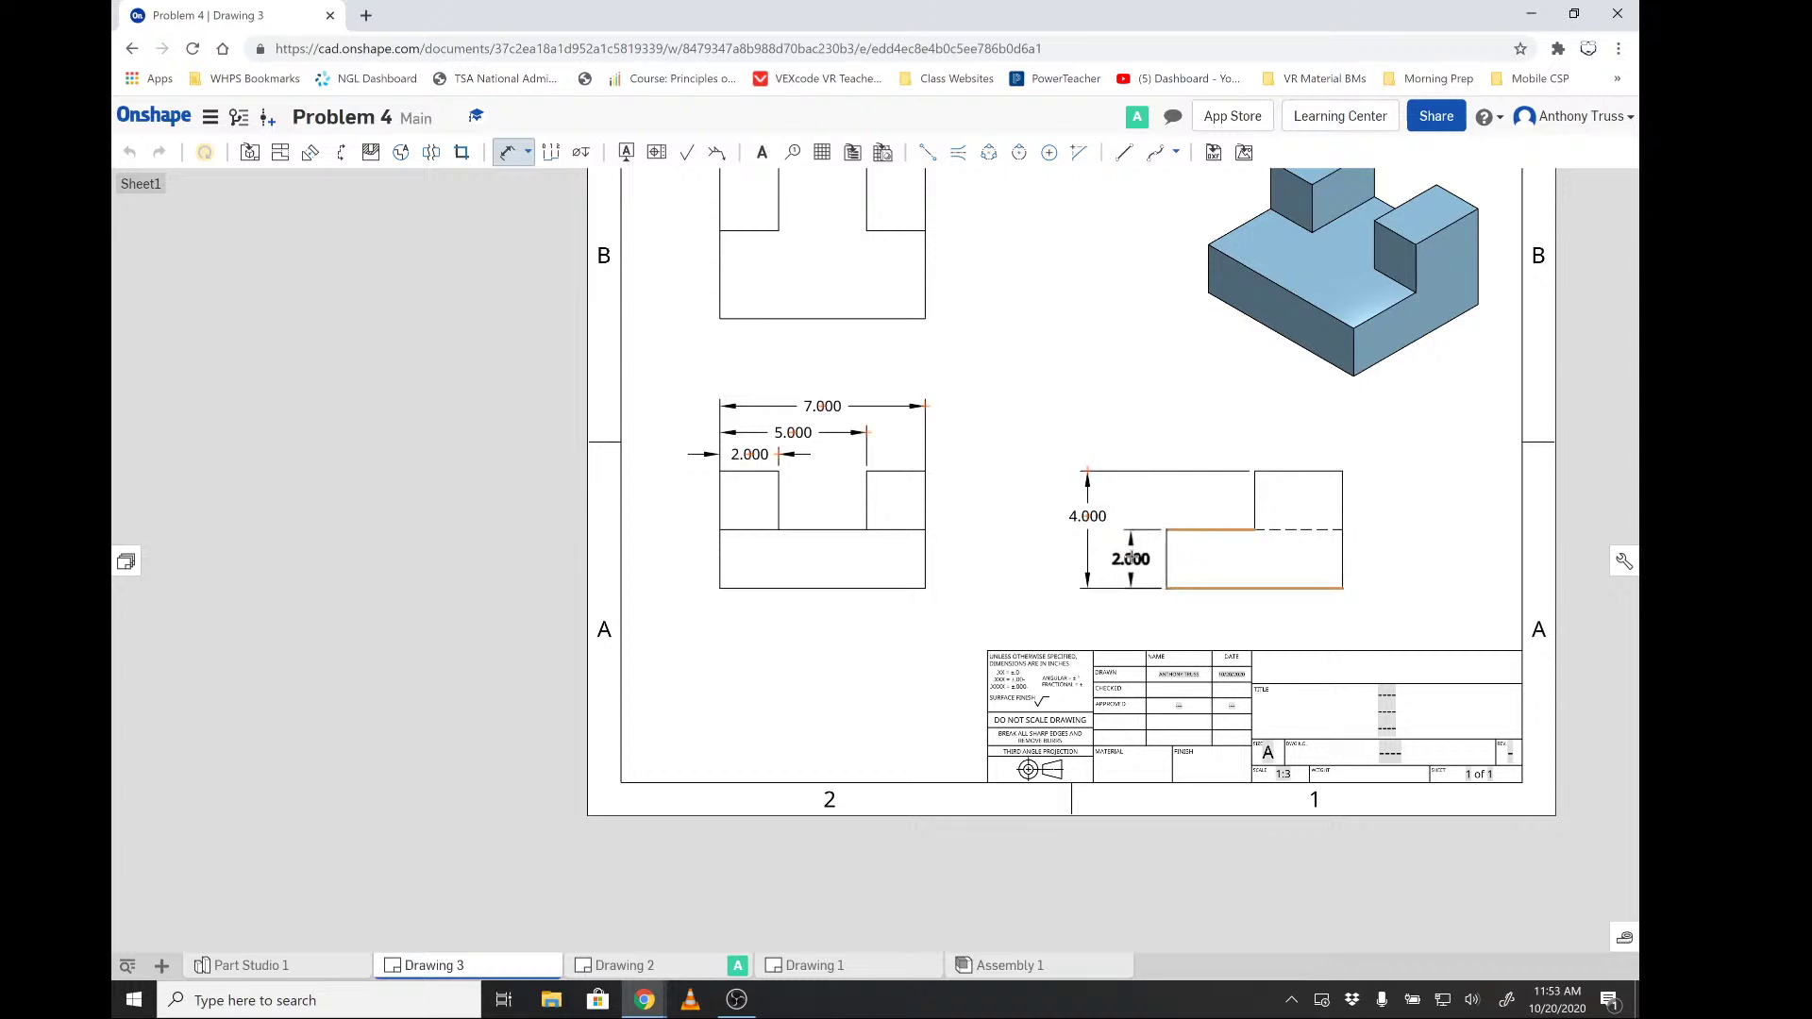
{"action": "left_click", "coordinate": [1130, 559]}
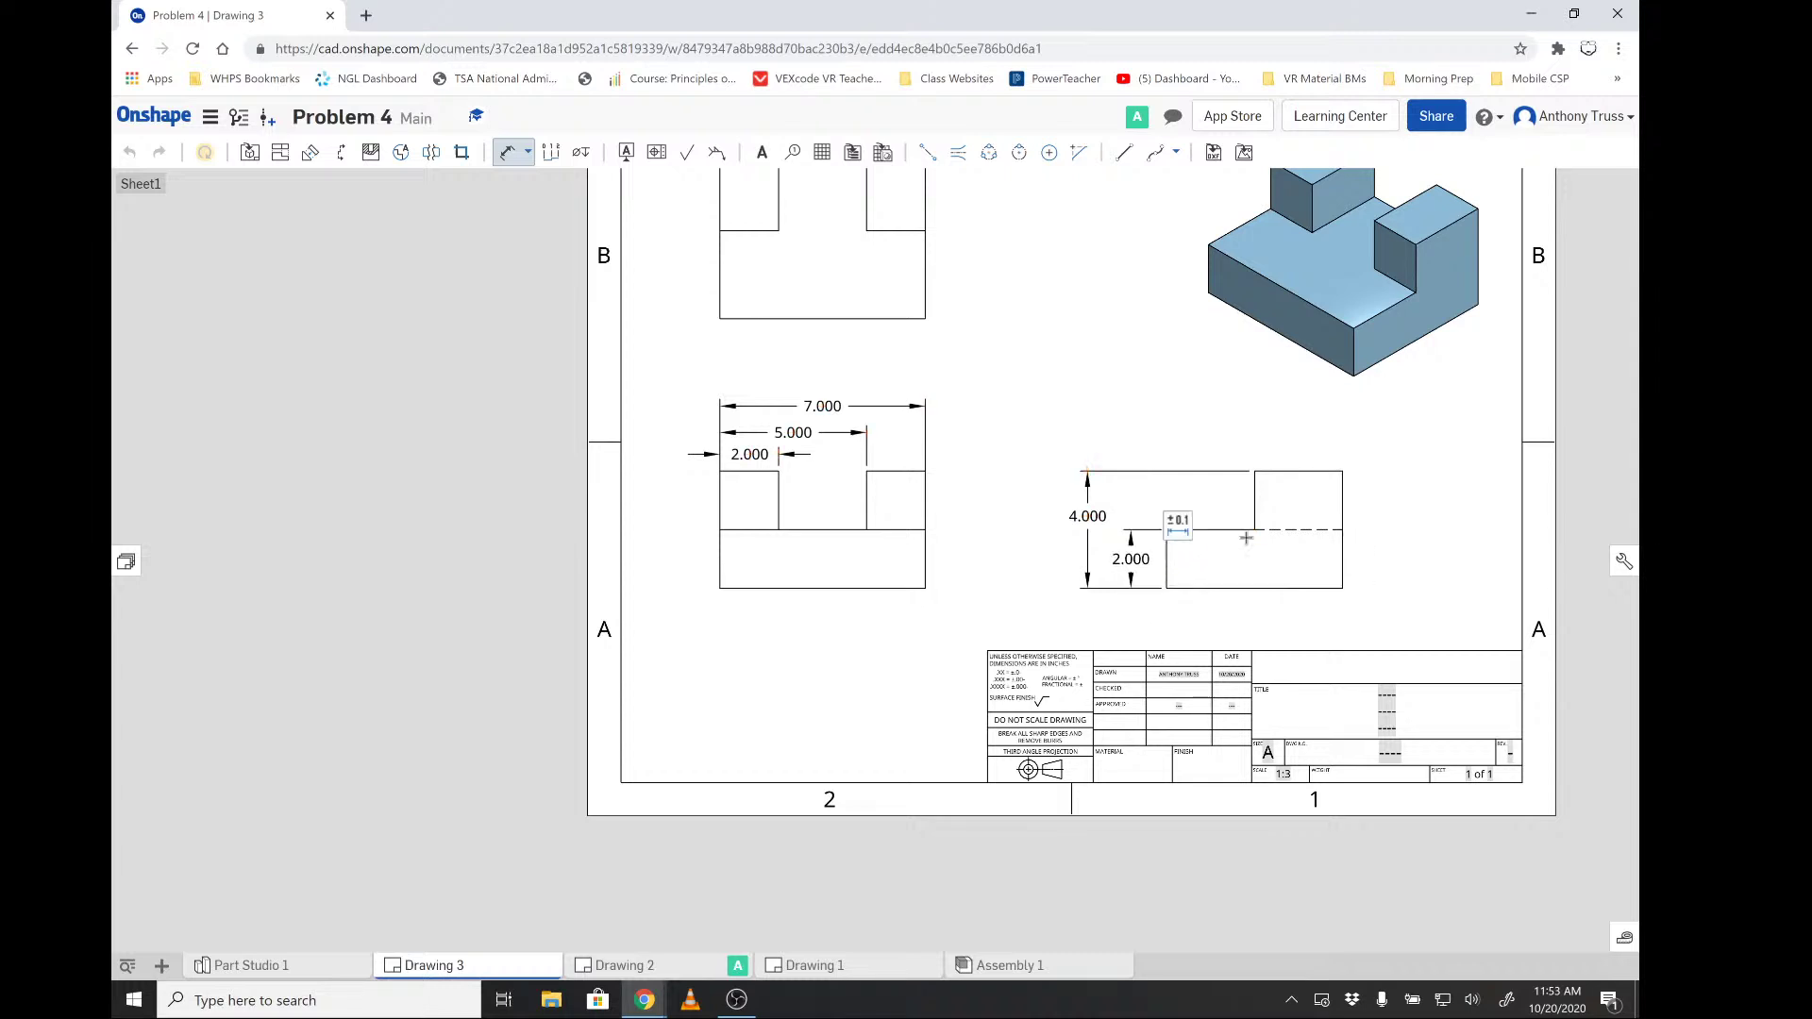
{"action": "left_click", "coordinate": [1175, 524]}
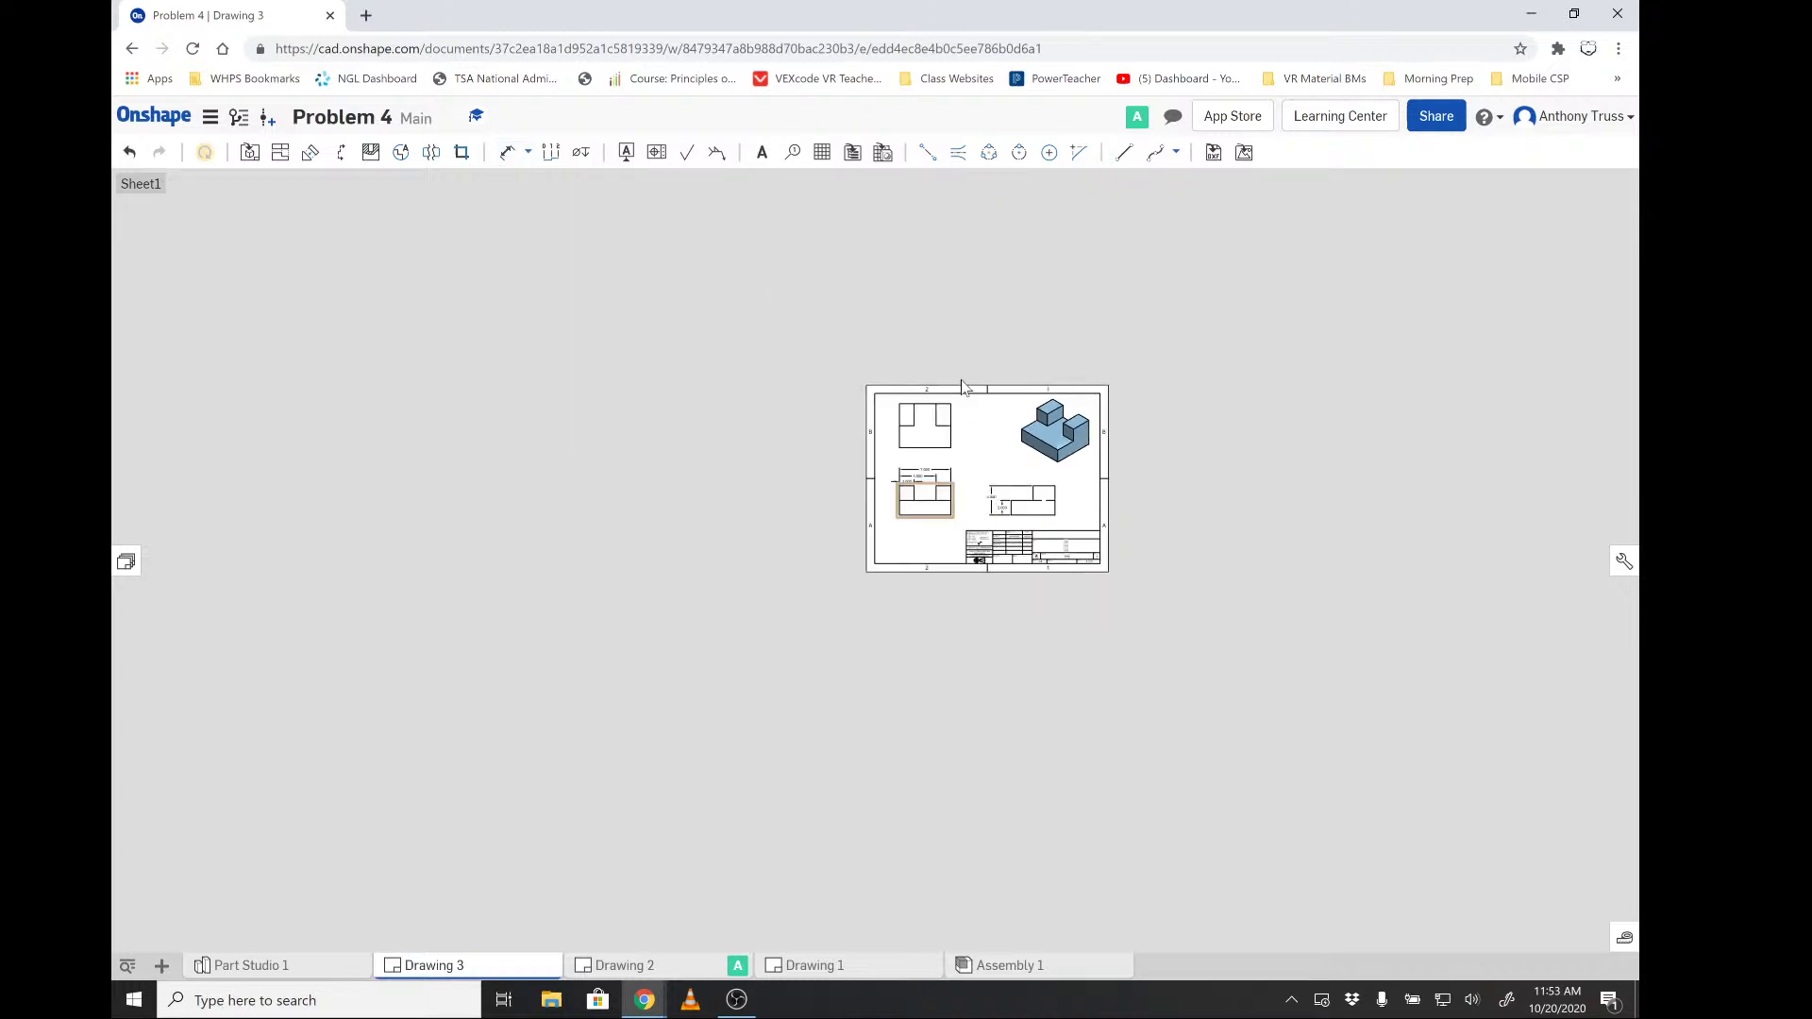
{"action": "key", "text": "d"}
{"action": "scroll", "coordinate": [963, 387], "scroll_direction": "up", "scroll_amount": 6}
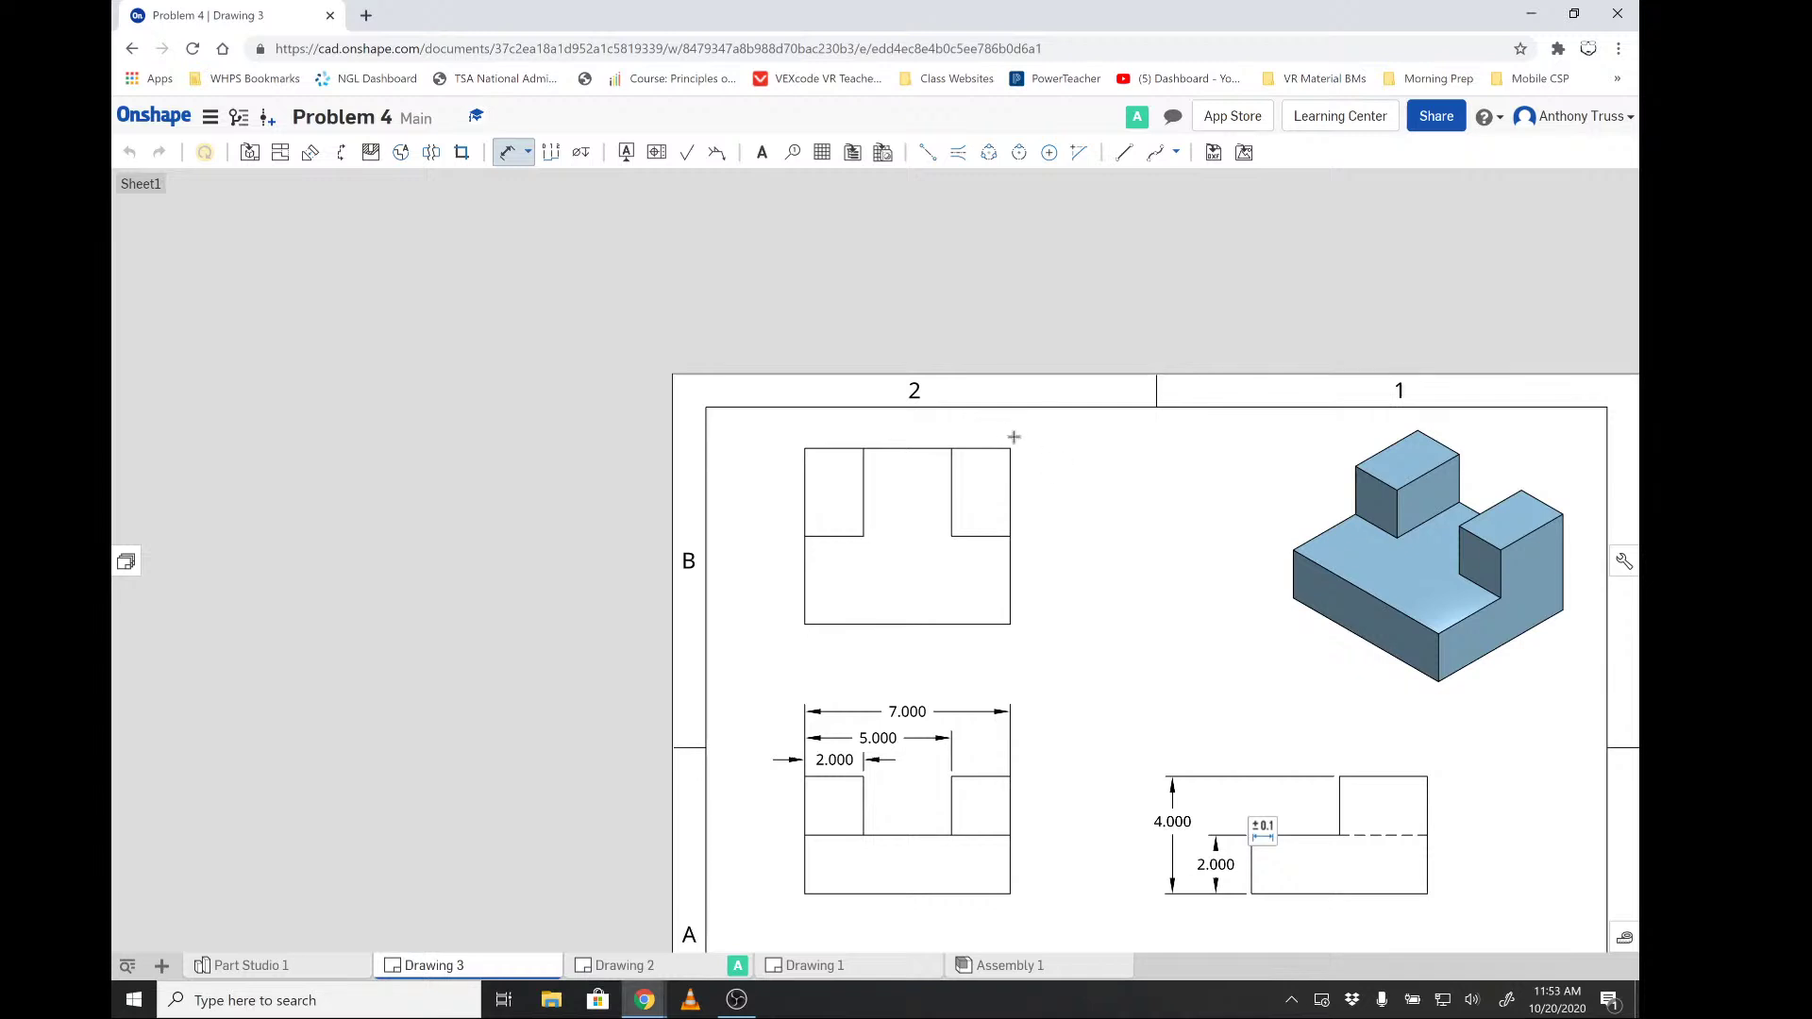
- Add 6.000 overall and 3.000 pocket-depth dimensions to the top view, then nudge the 3.000
{"action": "left_click", "coordinate": [993, 624]}
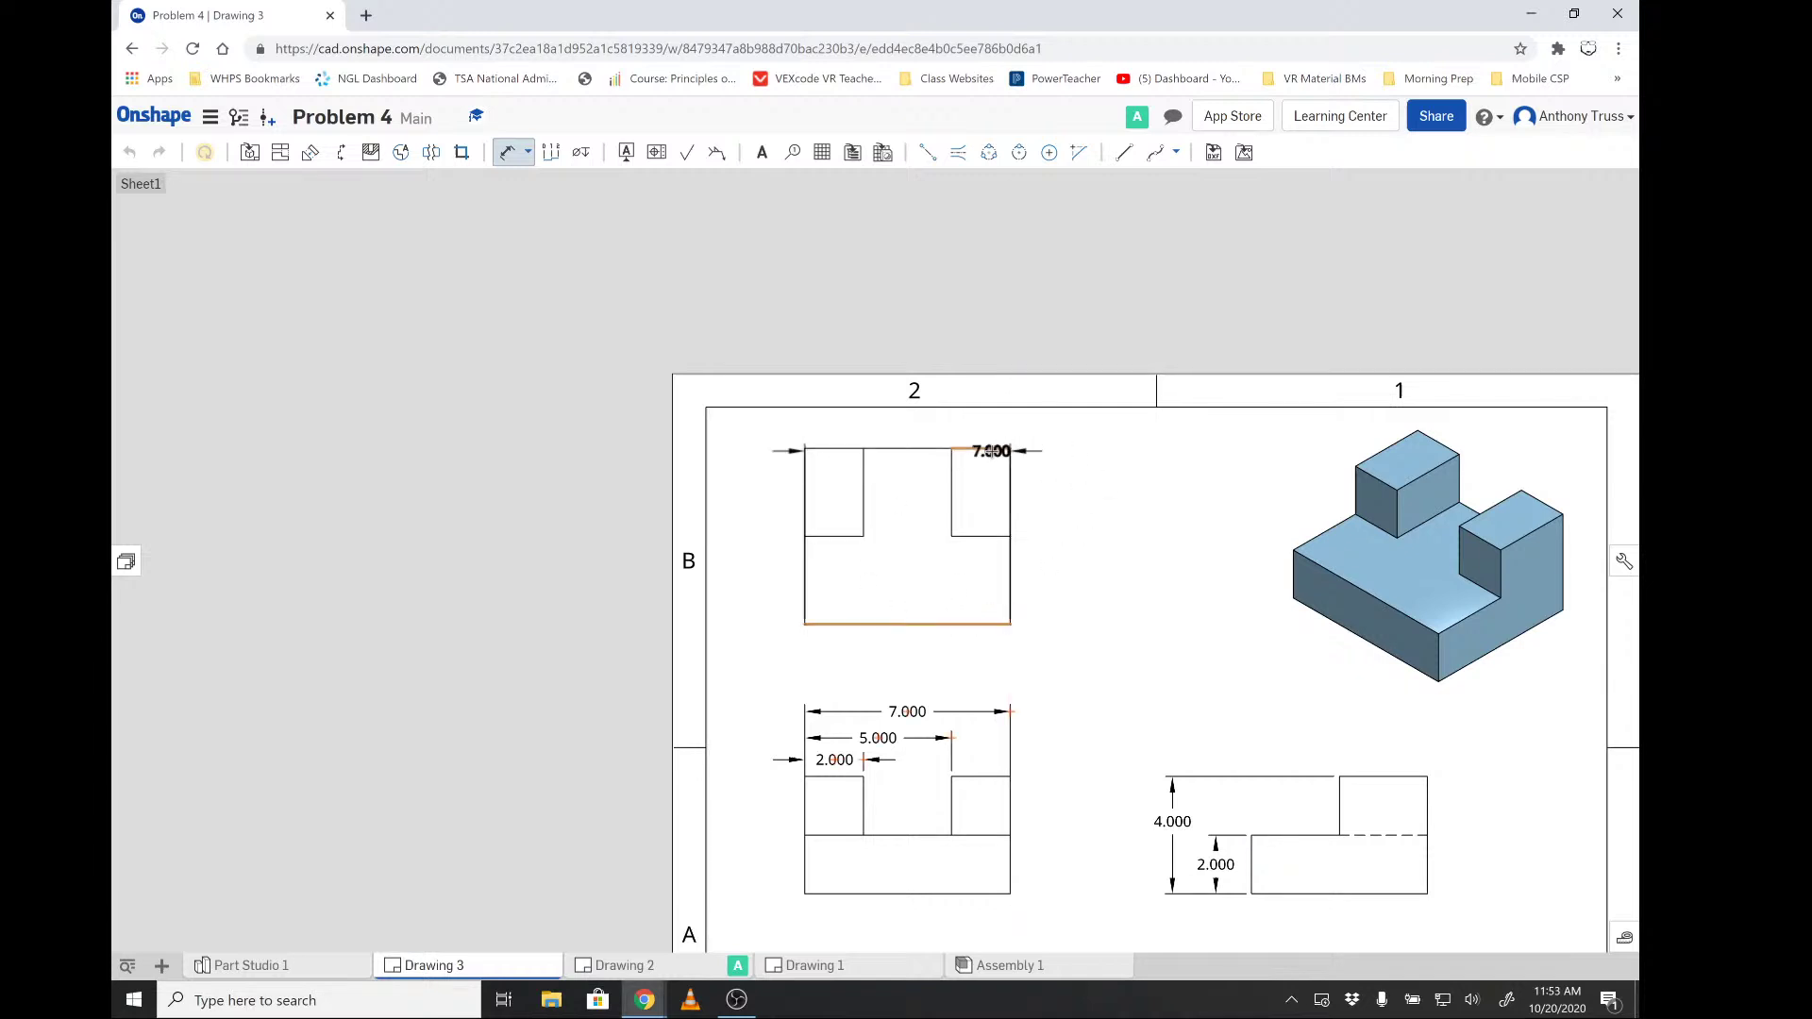
{"action": "left_click", "coordinate": [981, 449]}
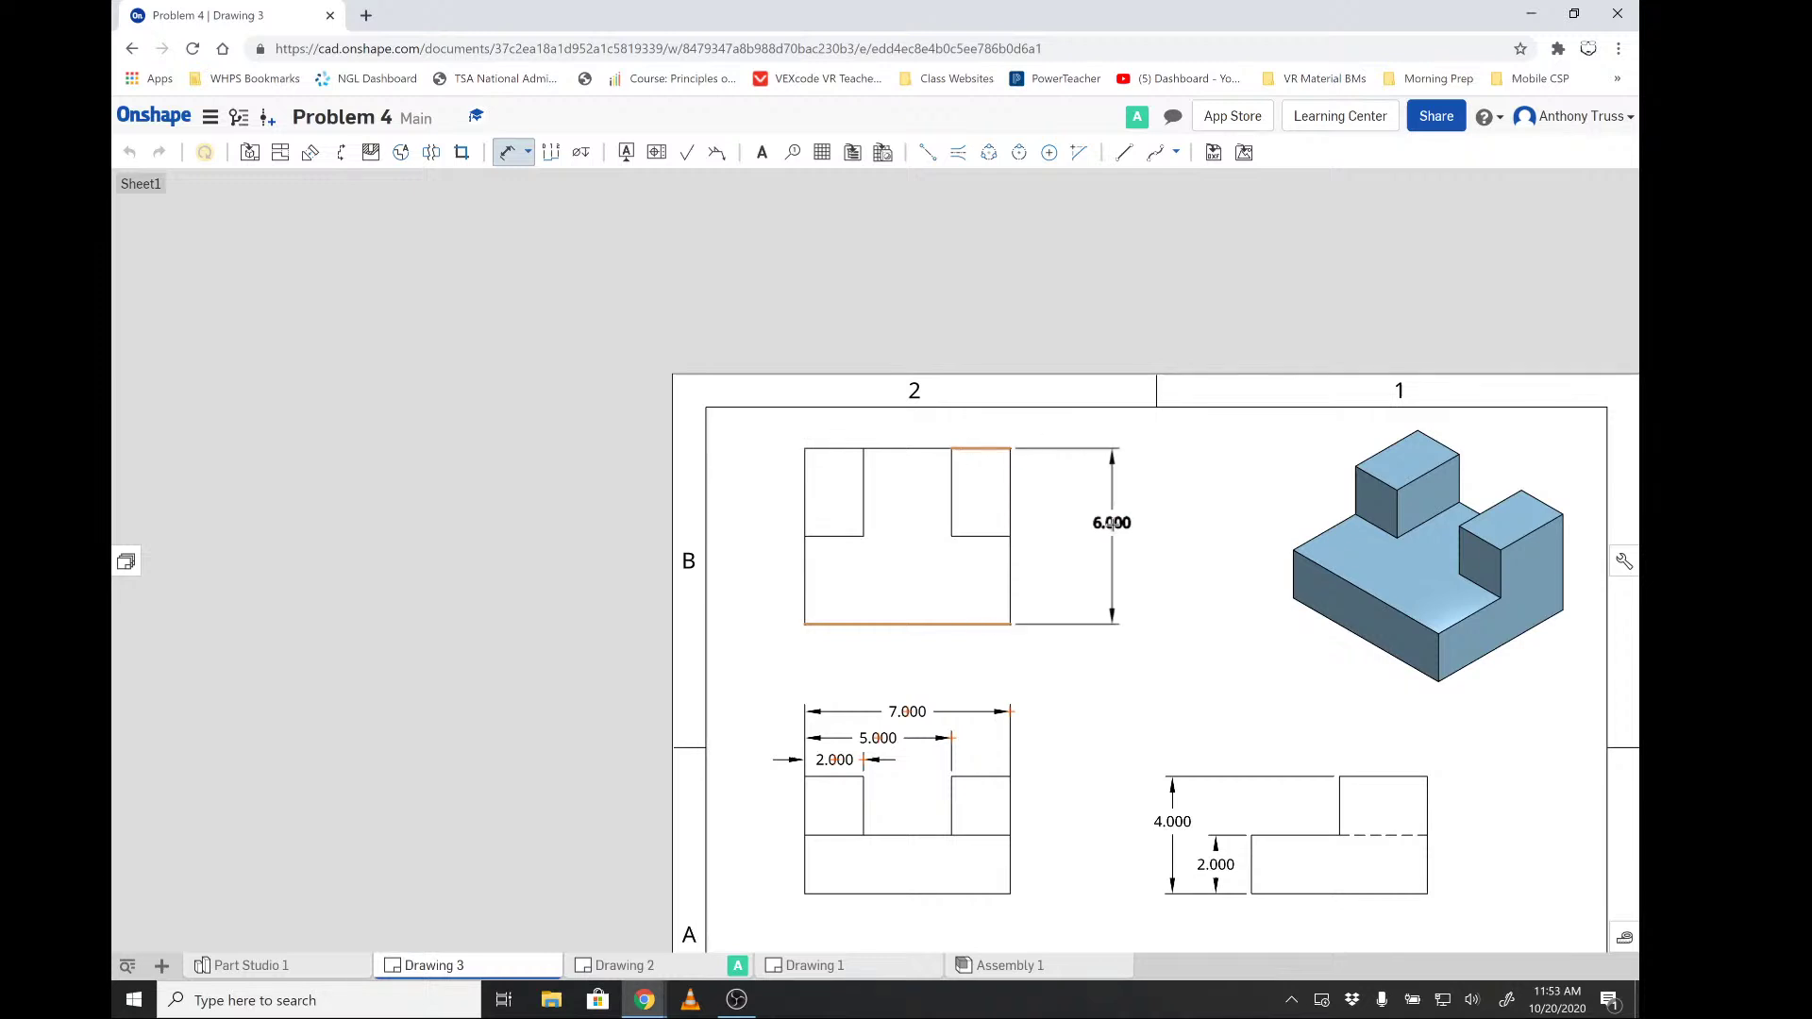
{"action": "left_click", "coordinate": [1113, 525]}
{"action": "left_click", "coordinate": [931, 624]}
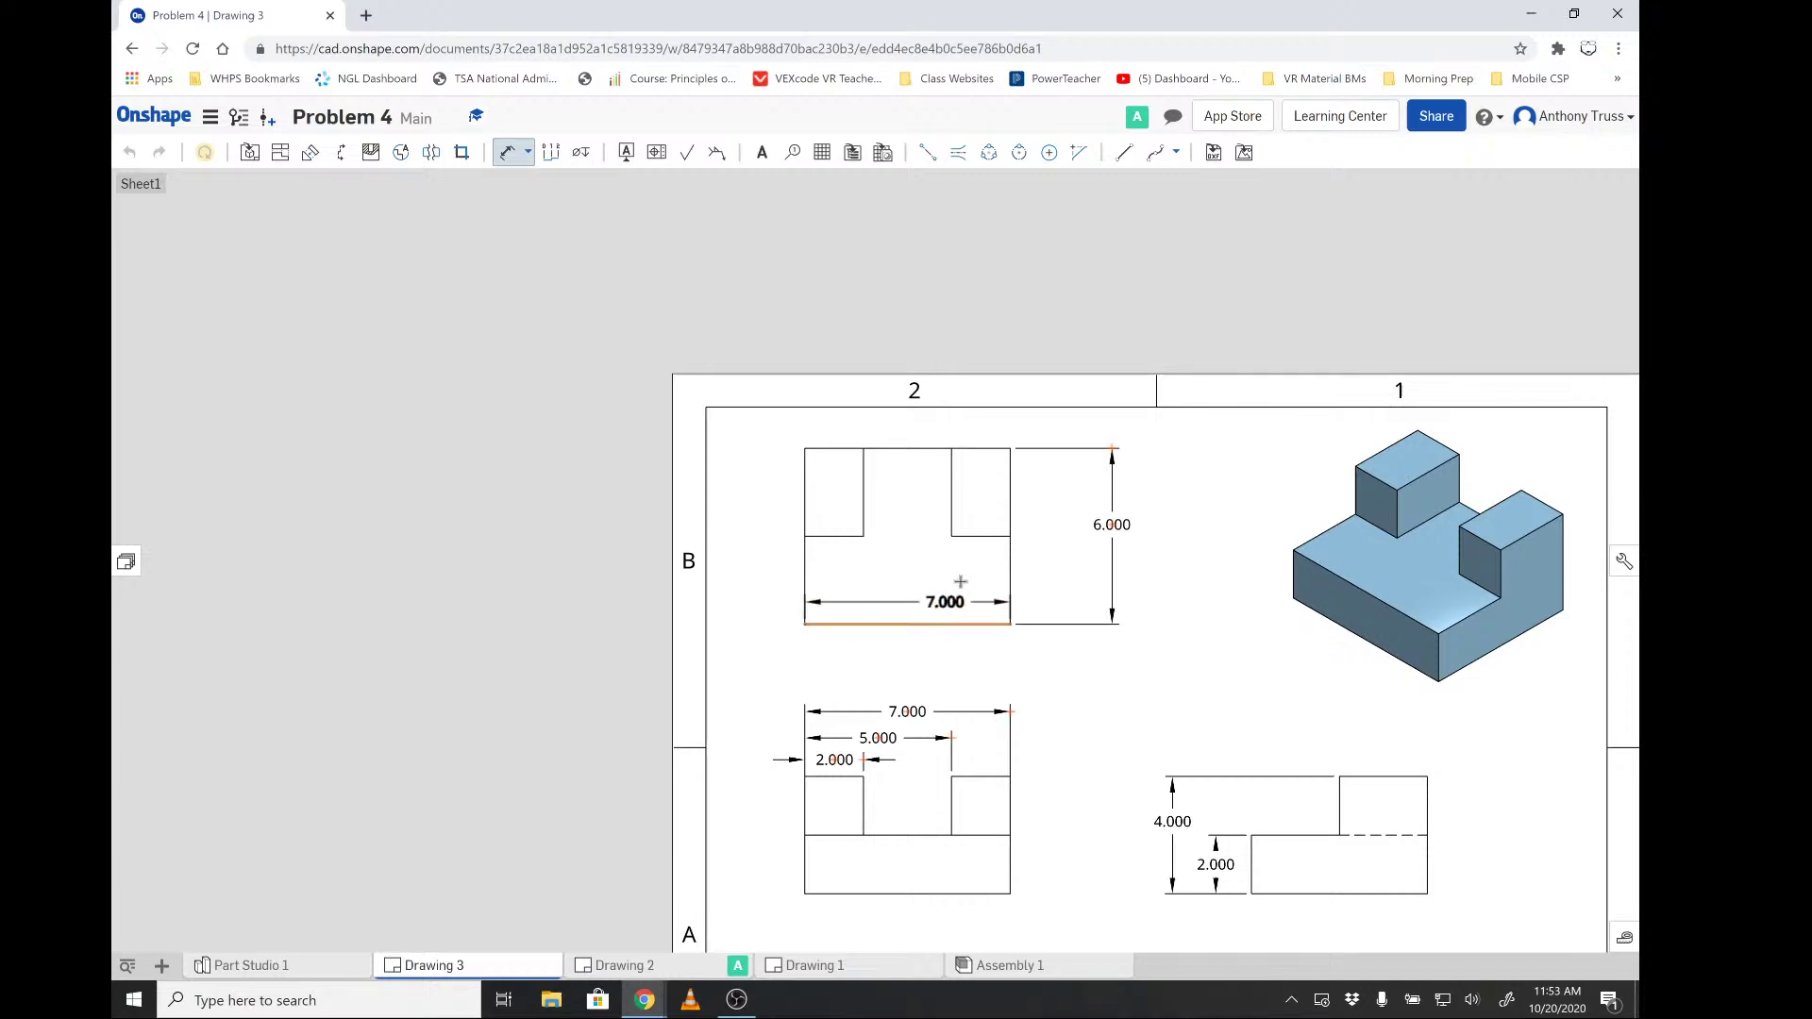
{"action": "left_click", "coordinate": [978, 538]}
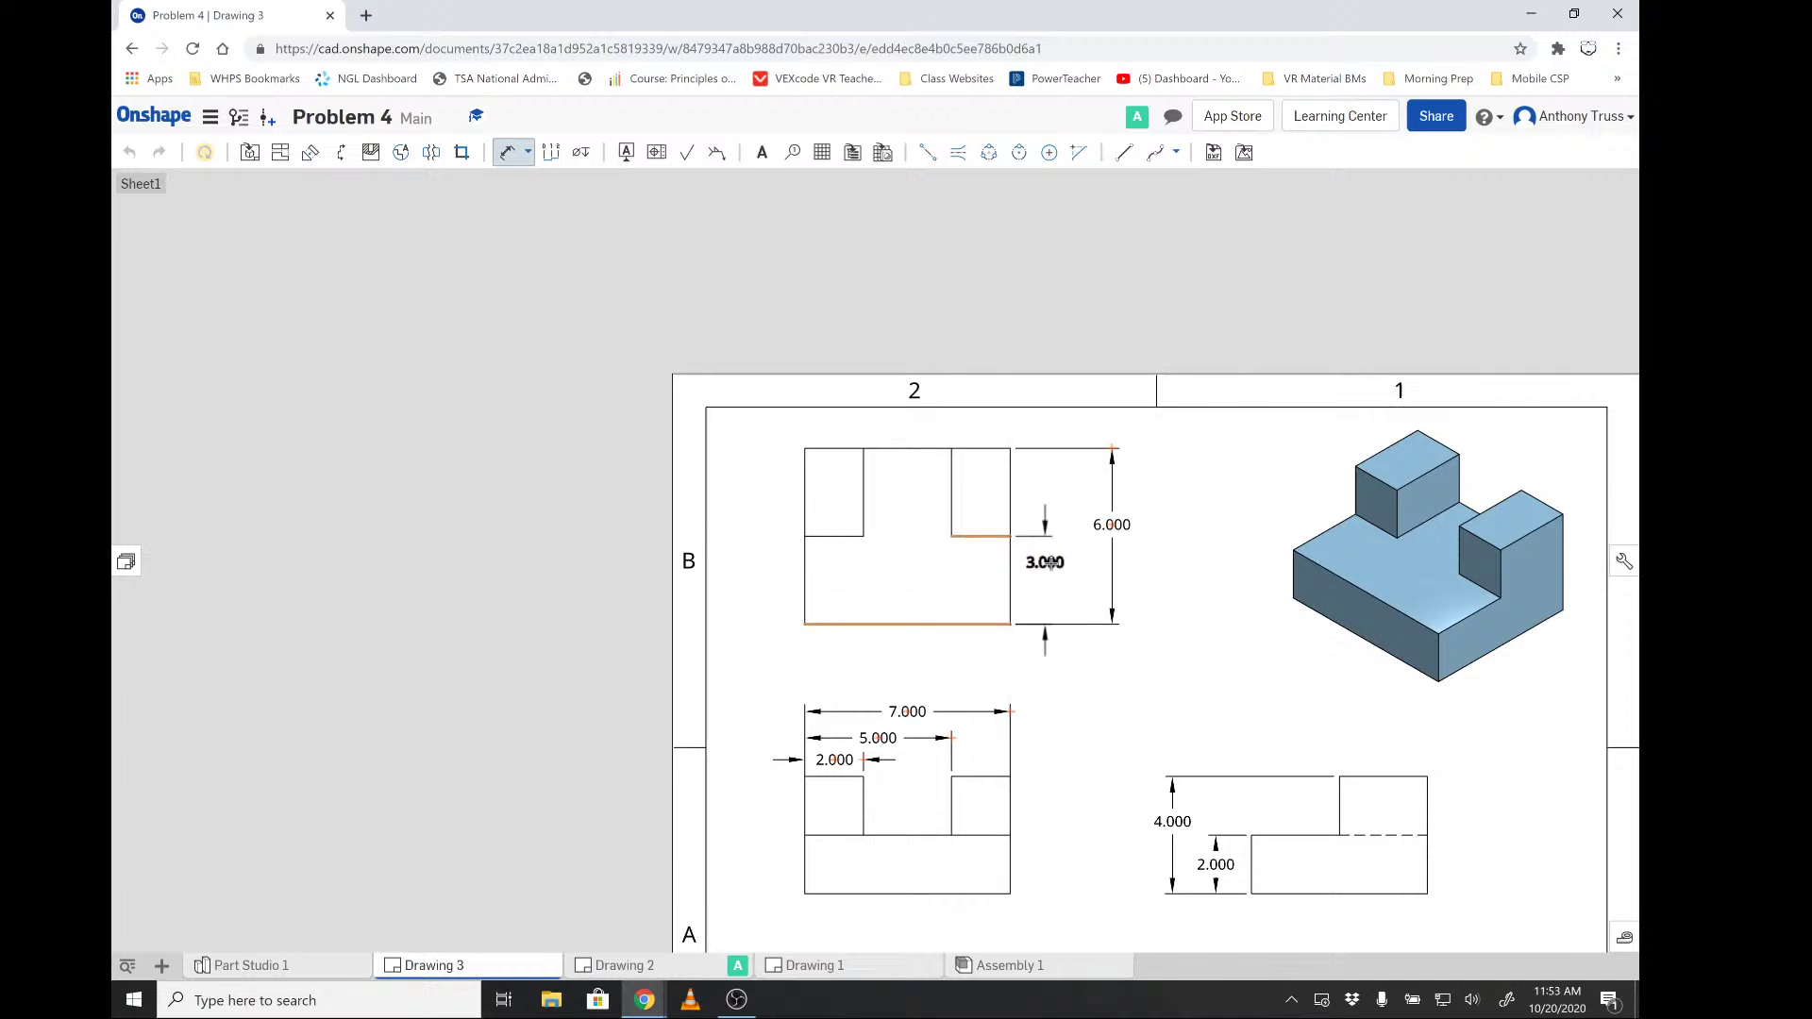
{"action": "left_click", "coordinate": [1059, 568]}
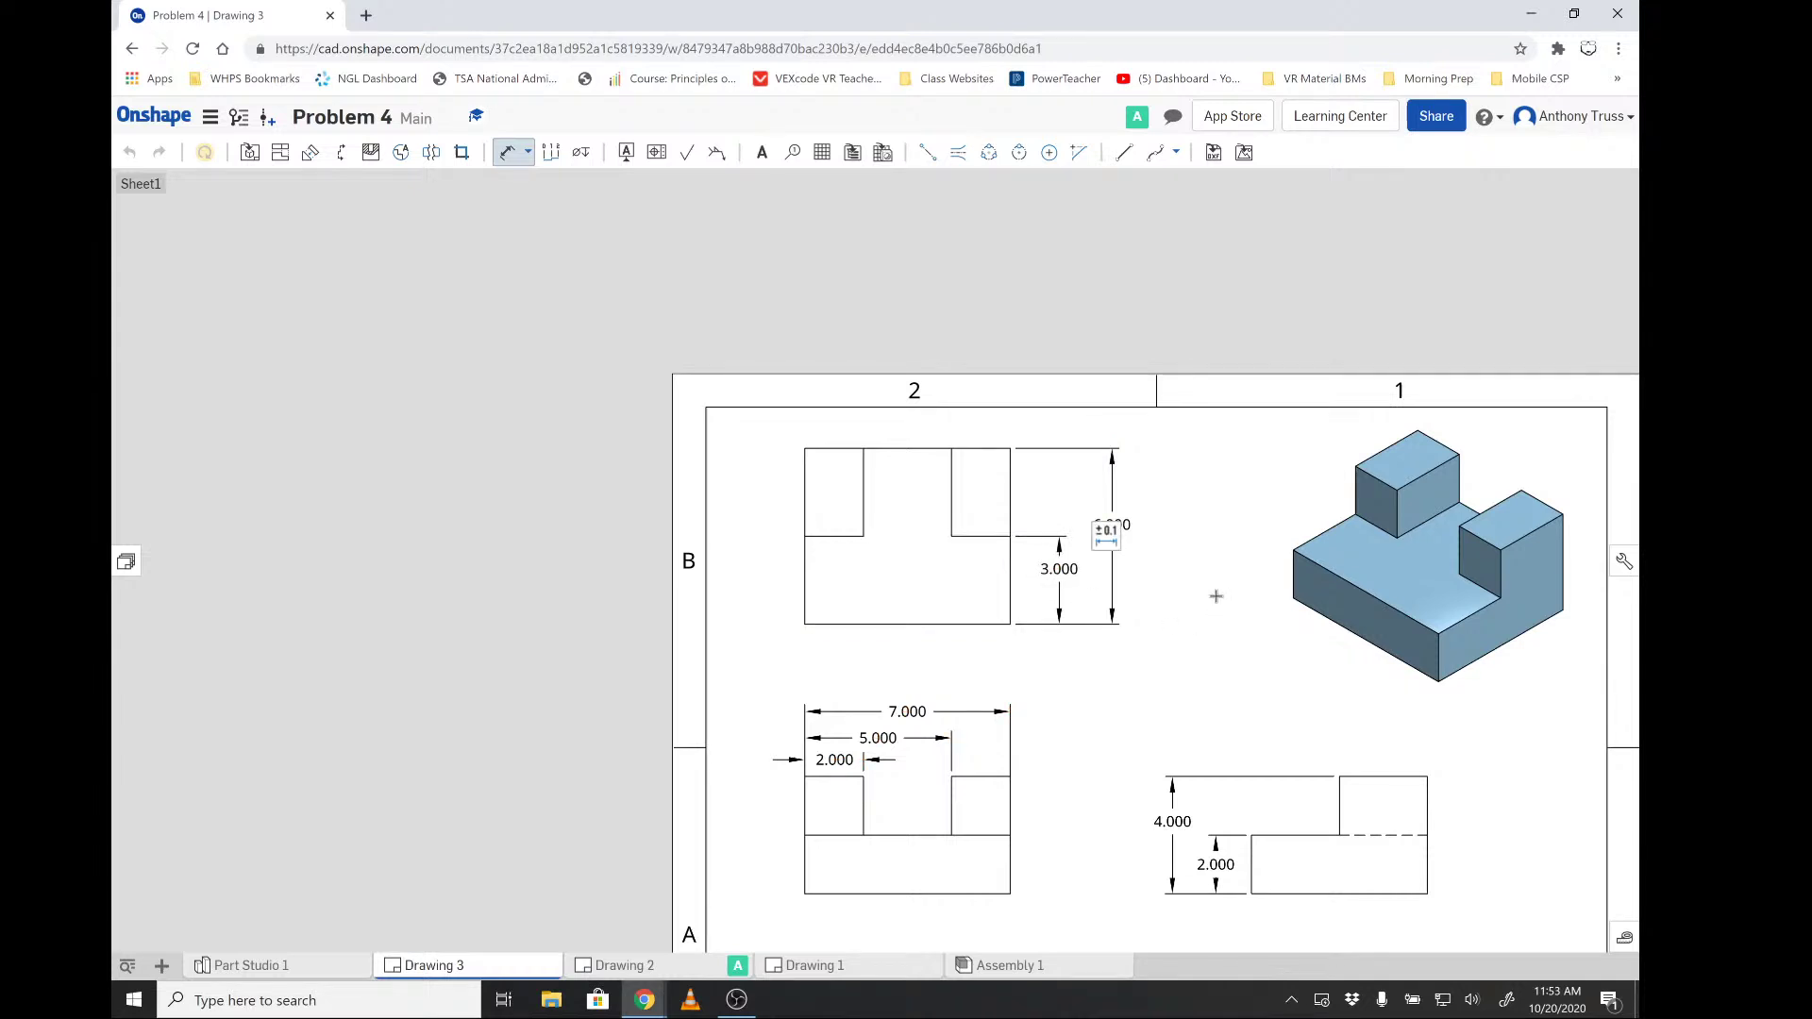
{"action": "scroll", "coordinate": [1104, 603], "scroll_direction": "up", "scroll_amount": 5}
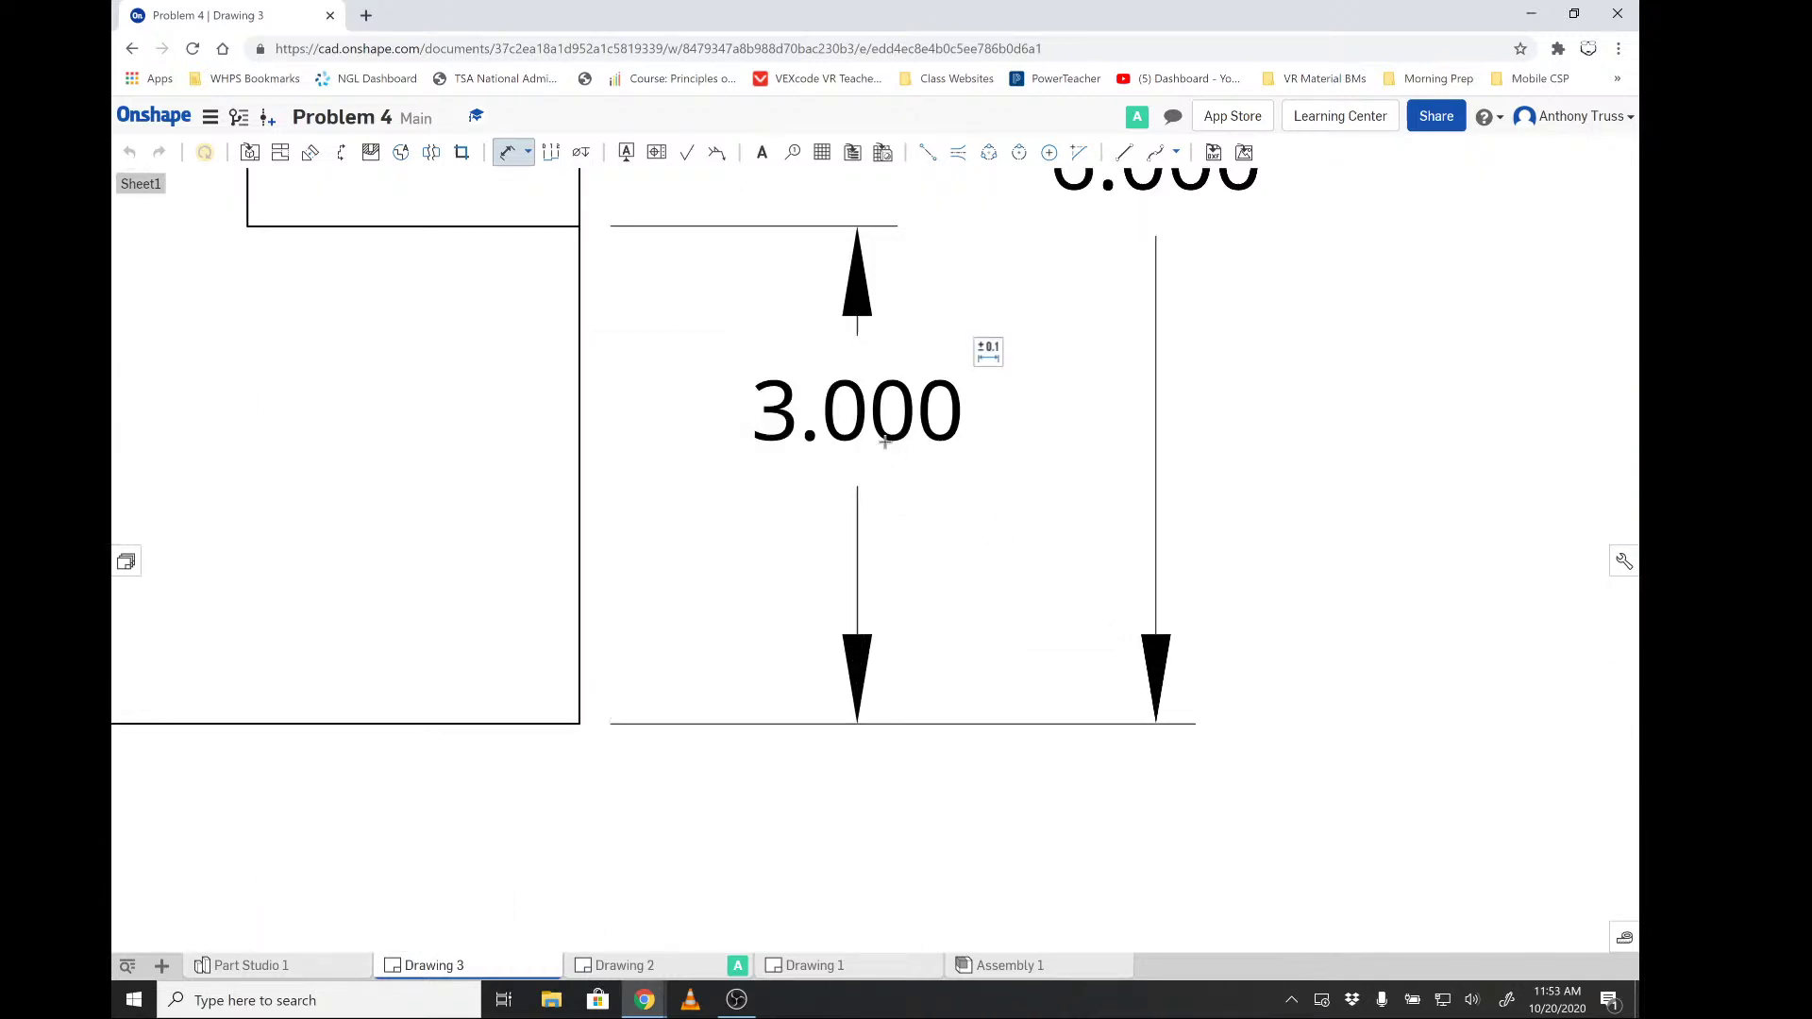
{"action": "key", "text": "Escape"}
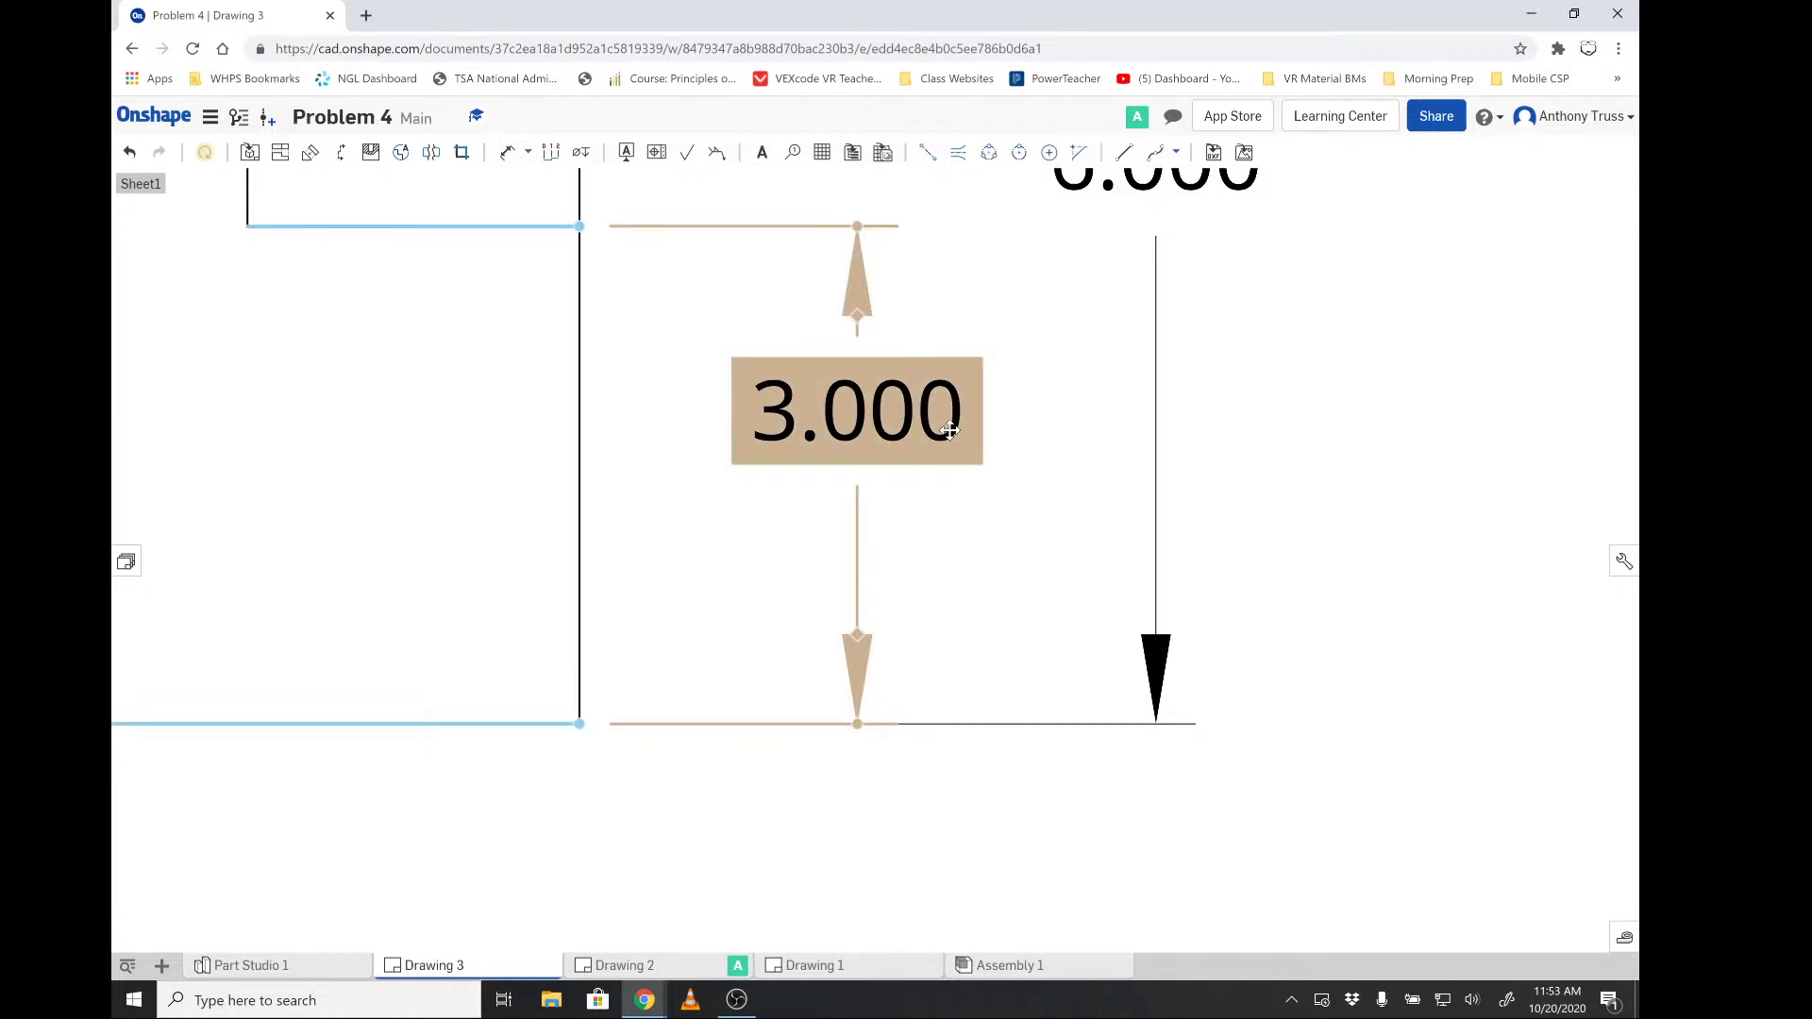
{"action": "left_click_drag", "start_coordinate": [943, 456], "coordinate": [874, 457]}
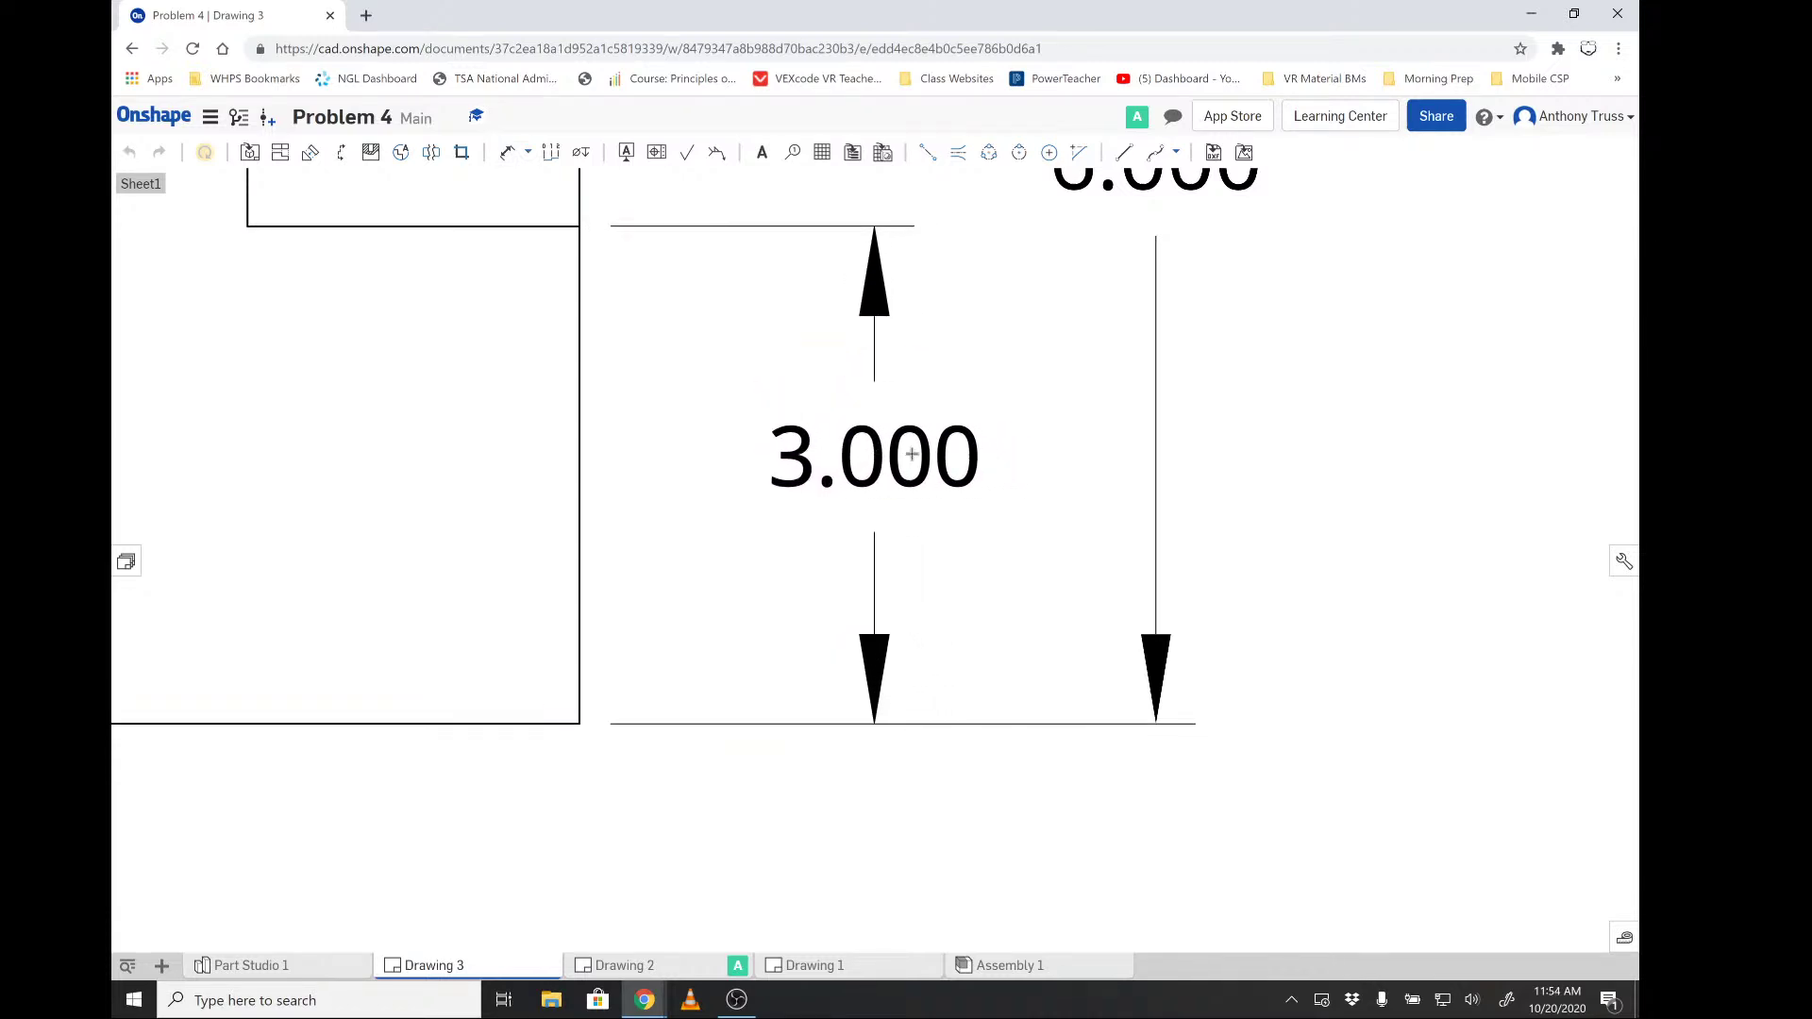
- Zoom out to review the whole dimensioned sheet, then zoom in on the title block's TITLE cell
{"action": "scroll", "coordinate": [1242, 453], "scroll_direction": "down", "scroll_amount": 5}
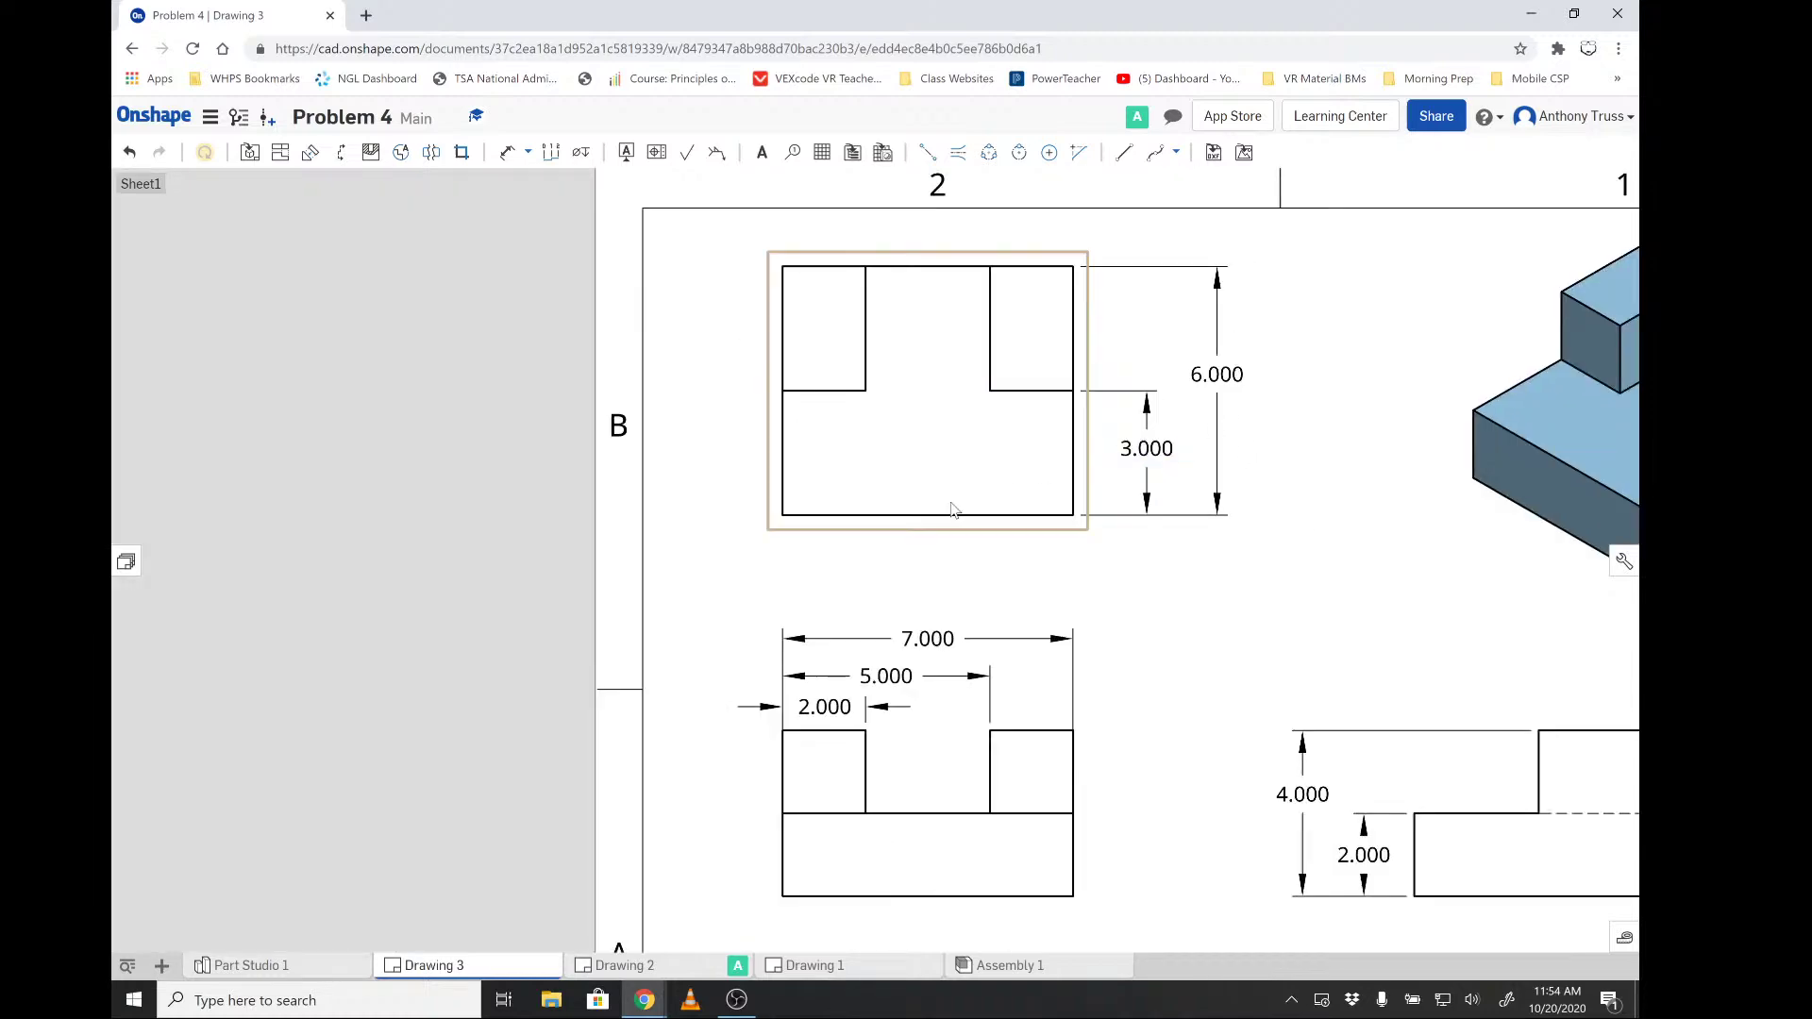
{"action": "scroll", "coordinate": [953, 510], "scroll_direction": "down", "scroll_amount": 4}
{"action": "scroll", "coordinate": [1006, 576], "scroll_direction": "up", "scroll_amount": 4}
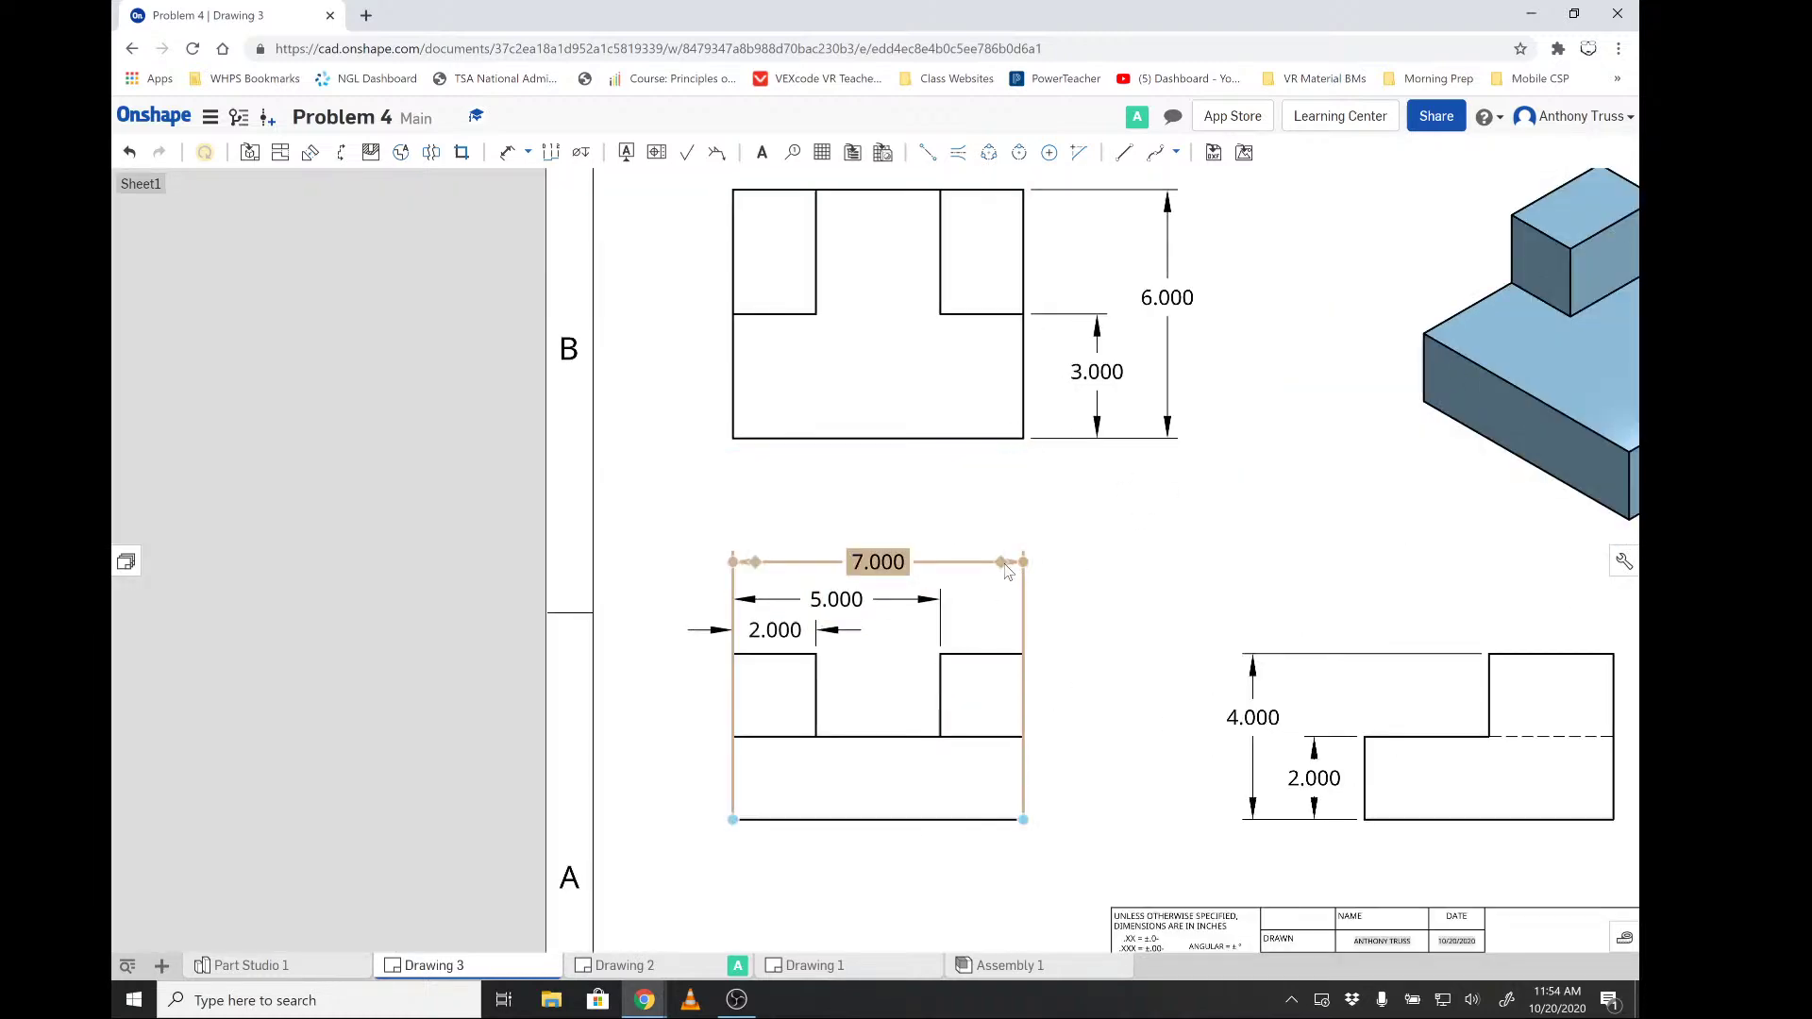
{"action": "scroll", "coordinate": [1007, 571], "scroll_direction": "down", "scroll_amount": 2}
{"action": "scroll", "coordinate": [512, 413], "scroll_direction": "down", "scroll_amount": 3}
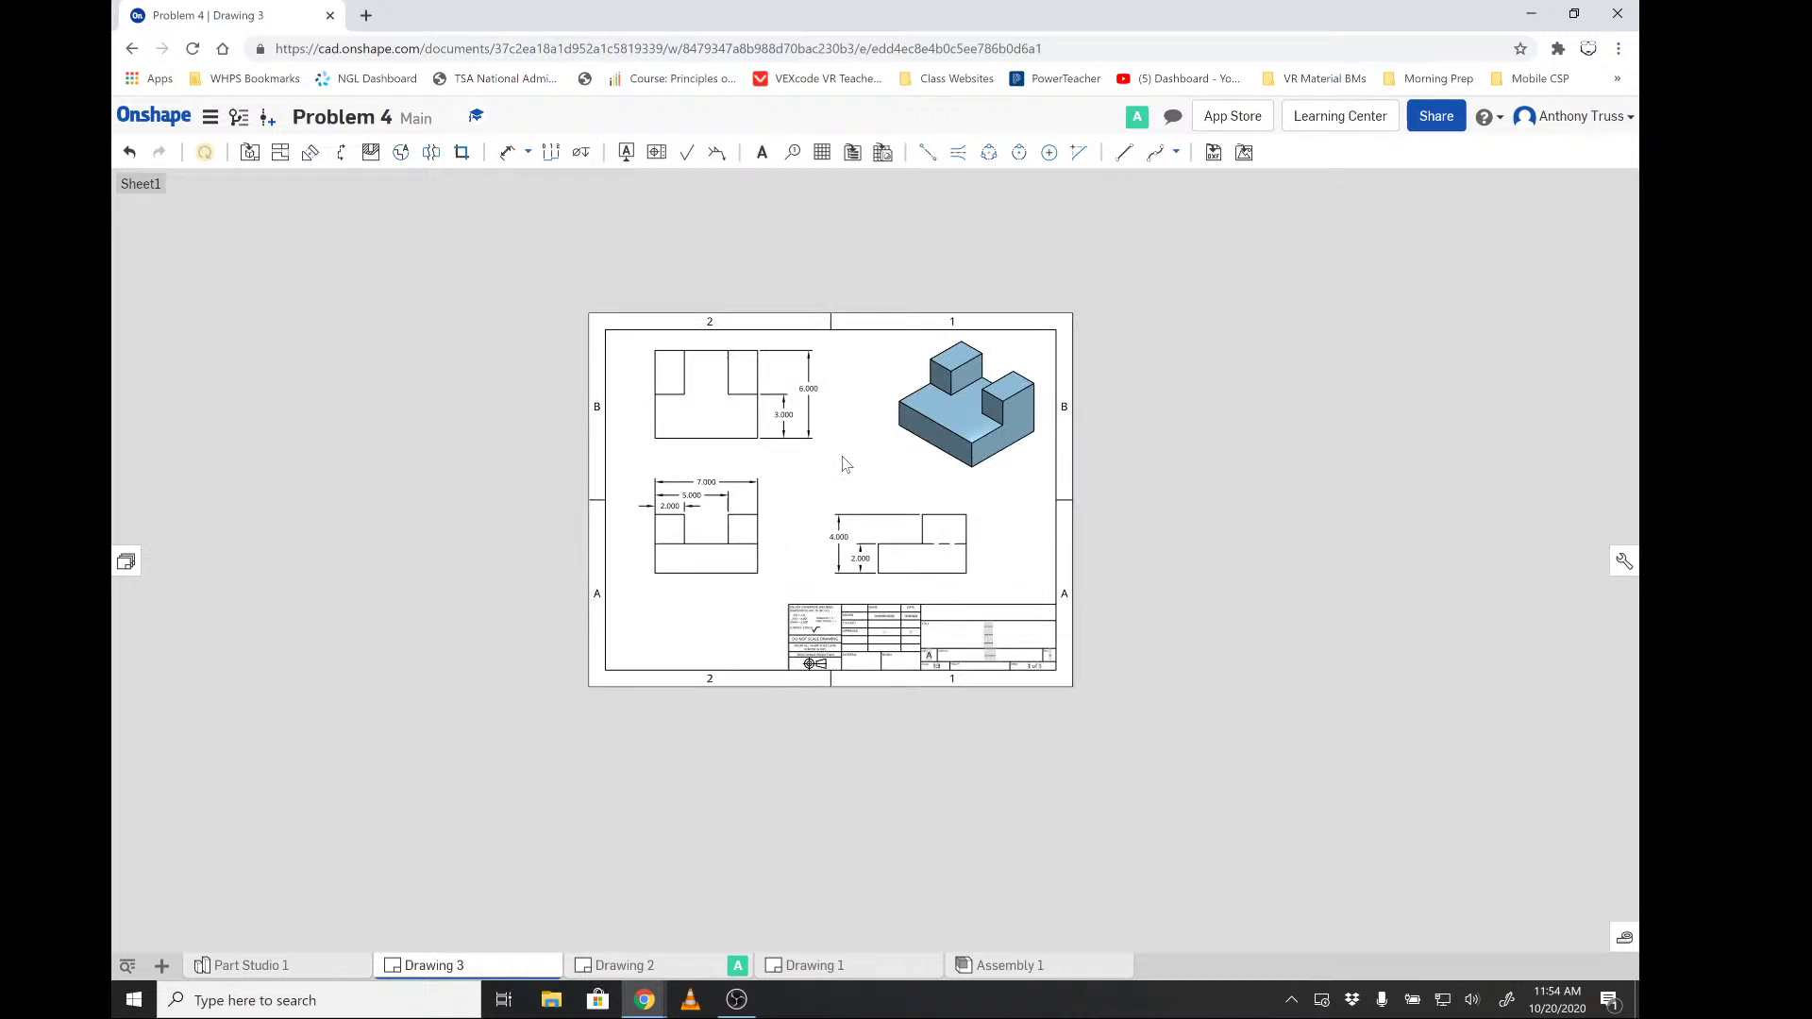
{"action": "scroll", "coordinate": [843, 462], "scroll_direction": "up", "scroll_amount": 4}
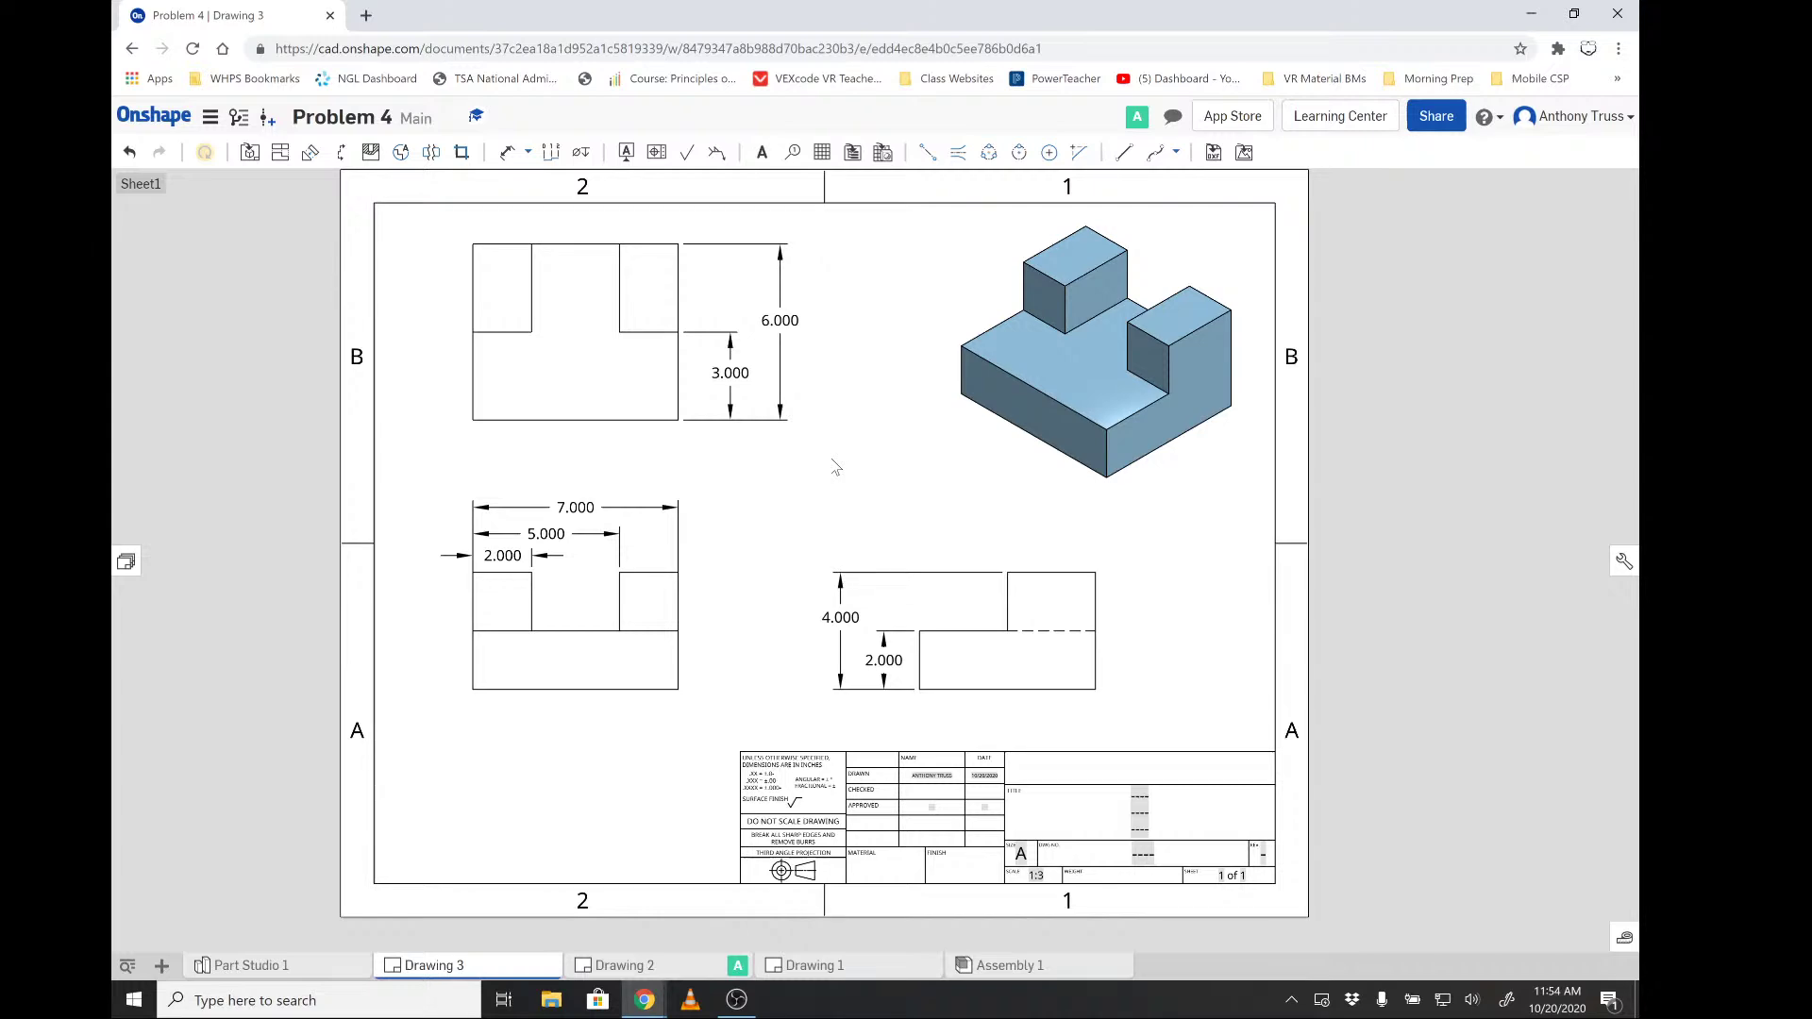
{"action": "scroll", "coordinate": [1161, 845], "scroll_direction": "up", "scroll_amount": 5}
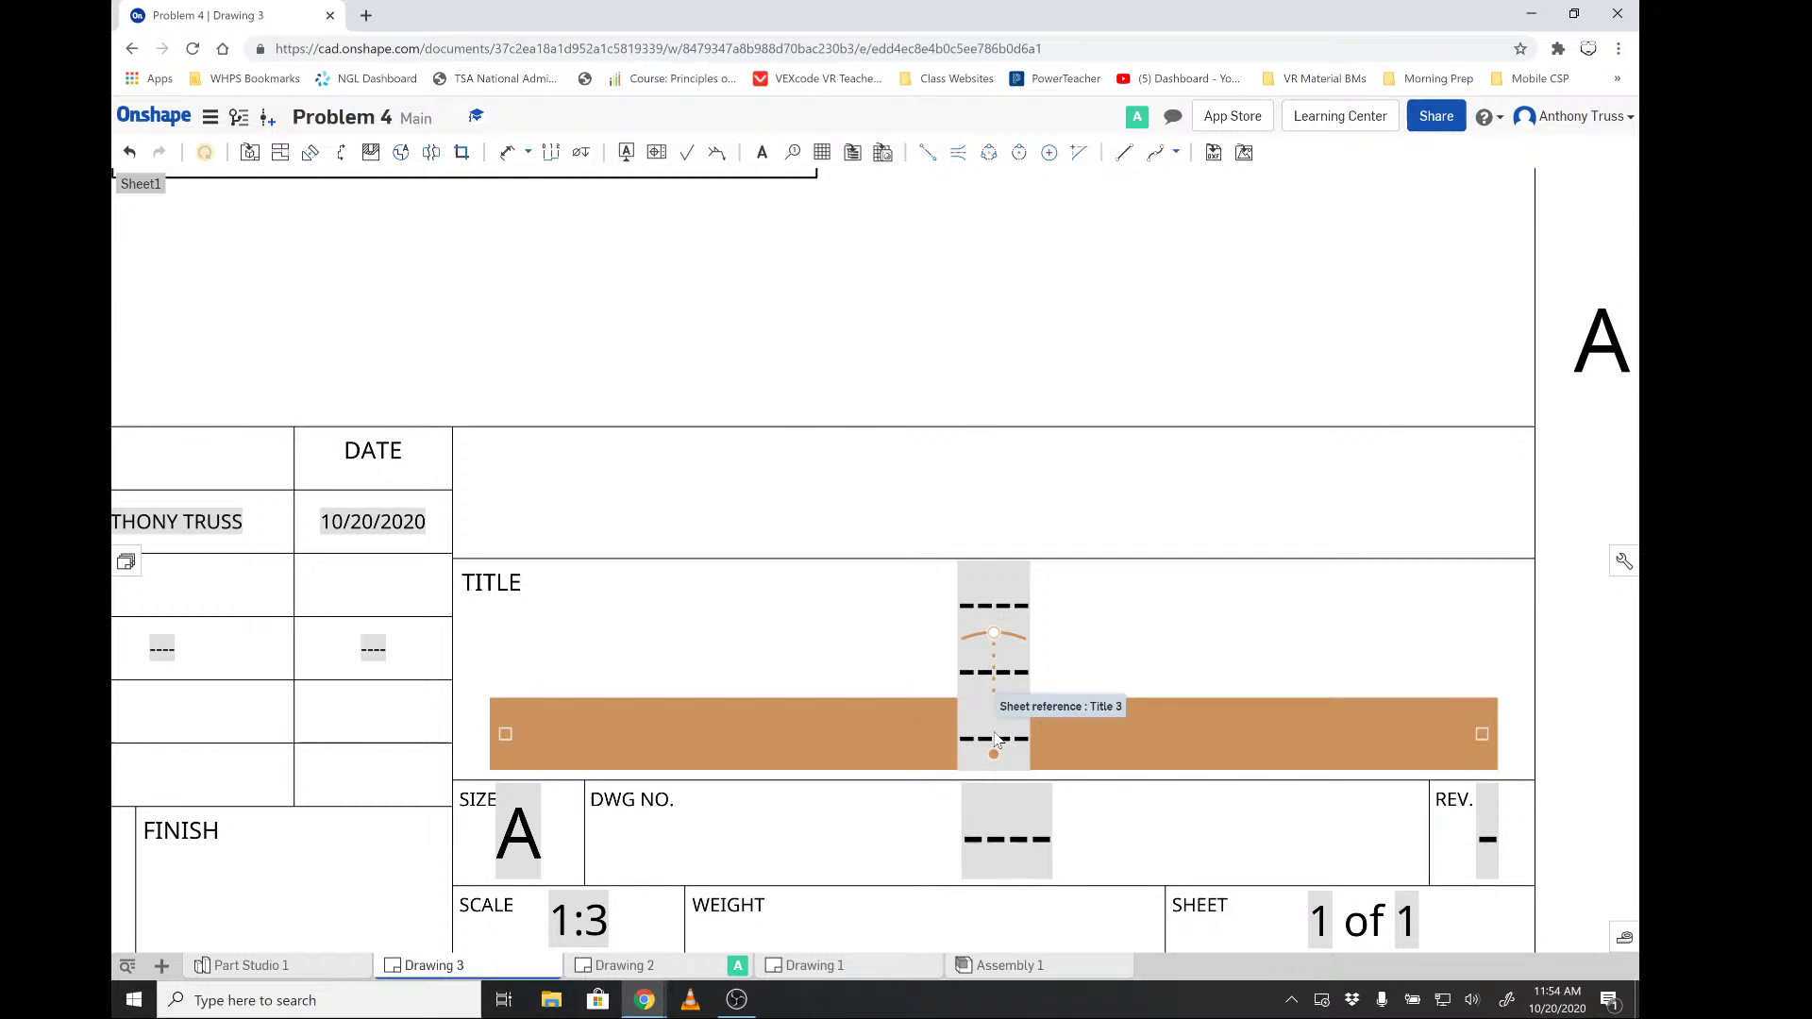
- Delete the TITLE placeholder, add a note reading PROBLEM 4 in its place, and widen it to one line
{"action": "left_click_drag", "start_coordinate": [985, 740], "coordinate": [1007, 655]}
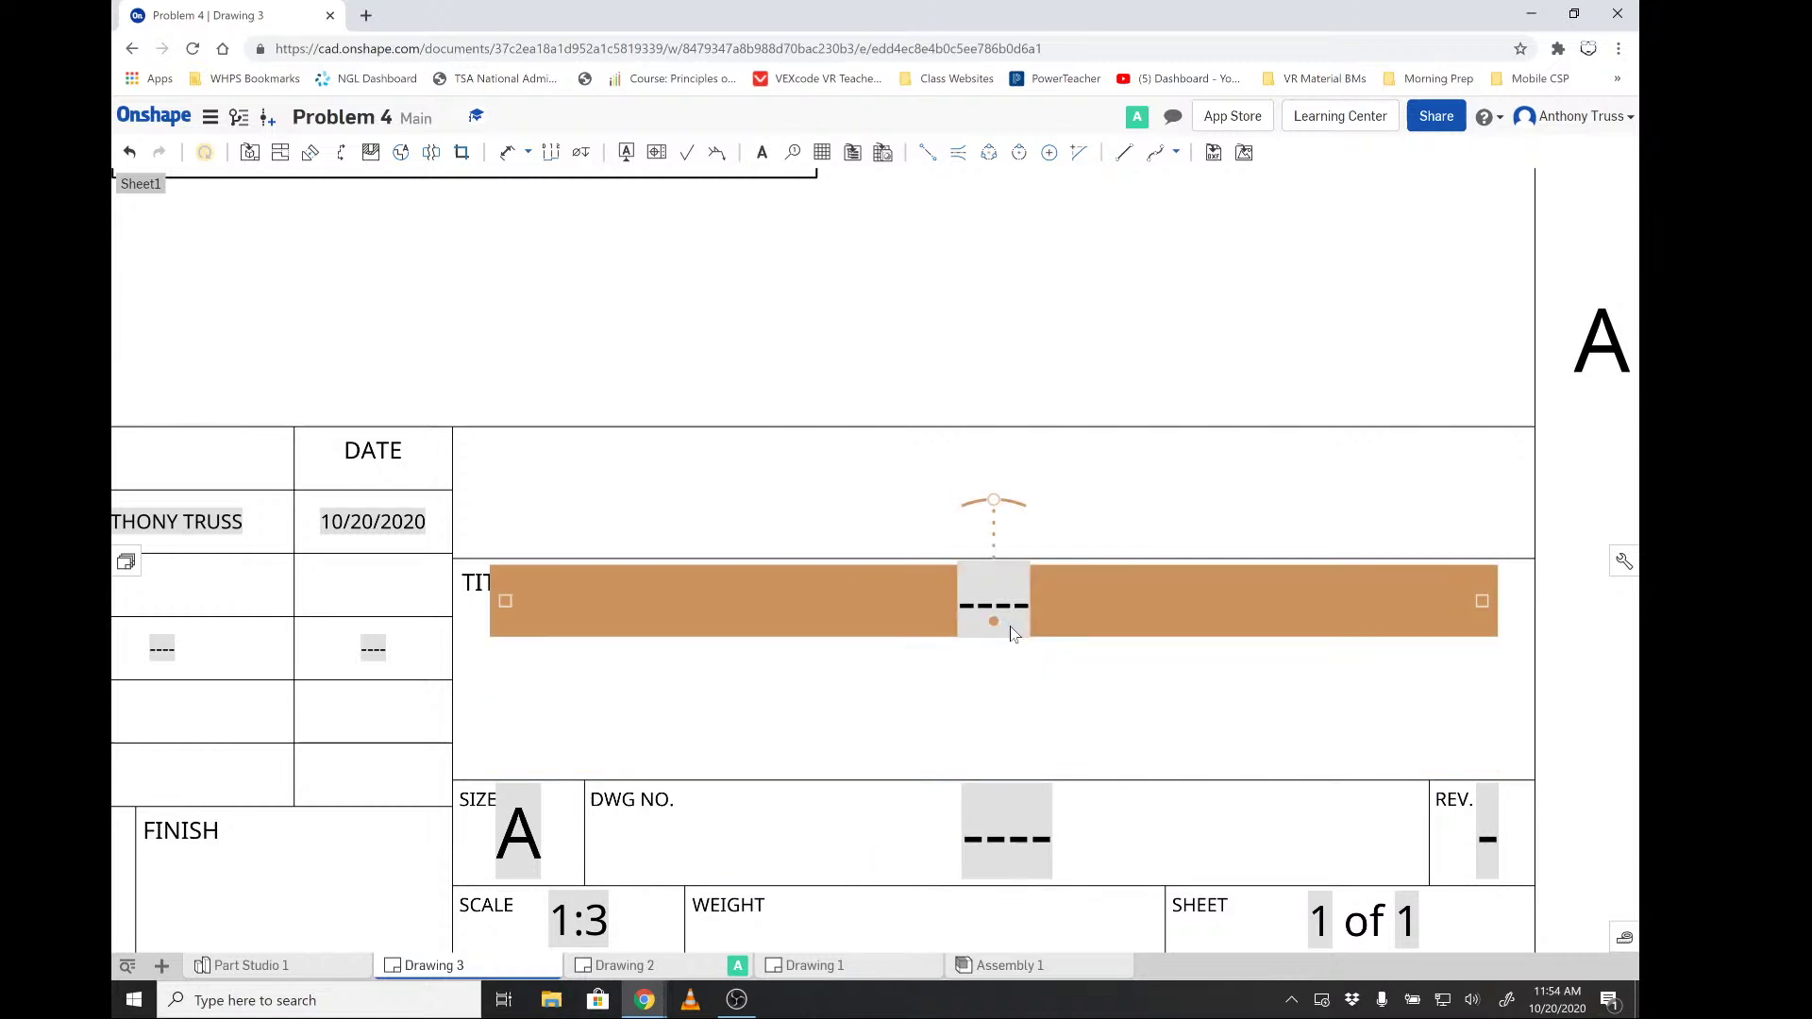
{"action": "key", "text": "Delete"}
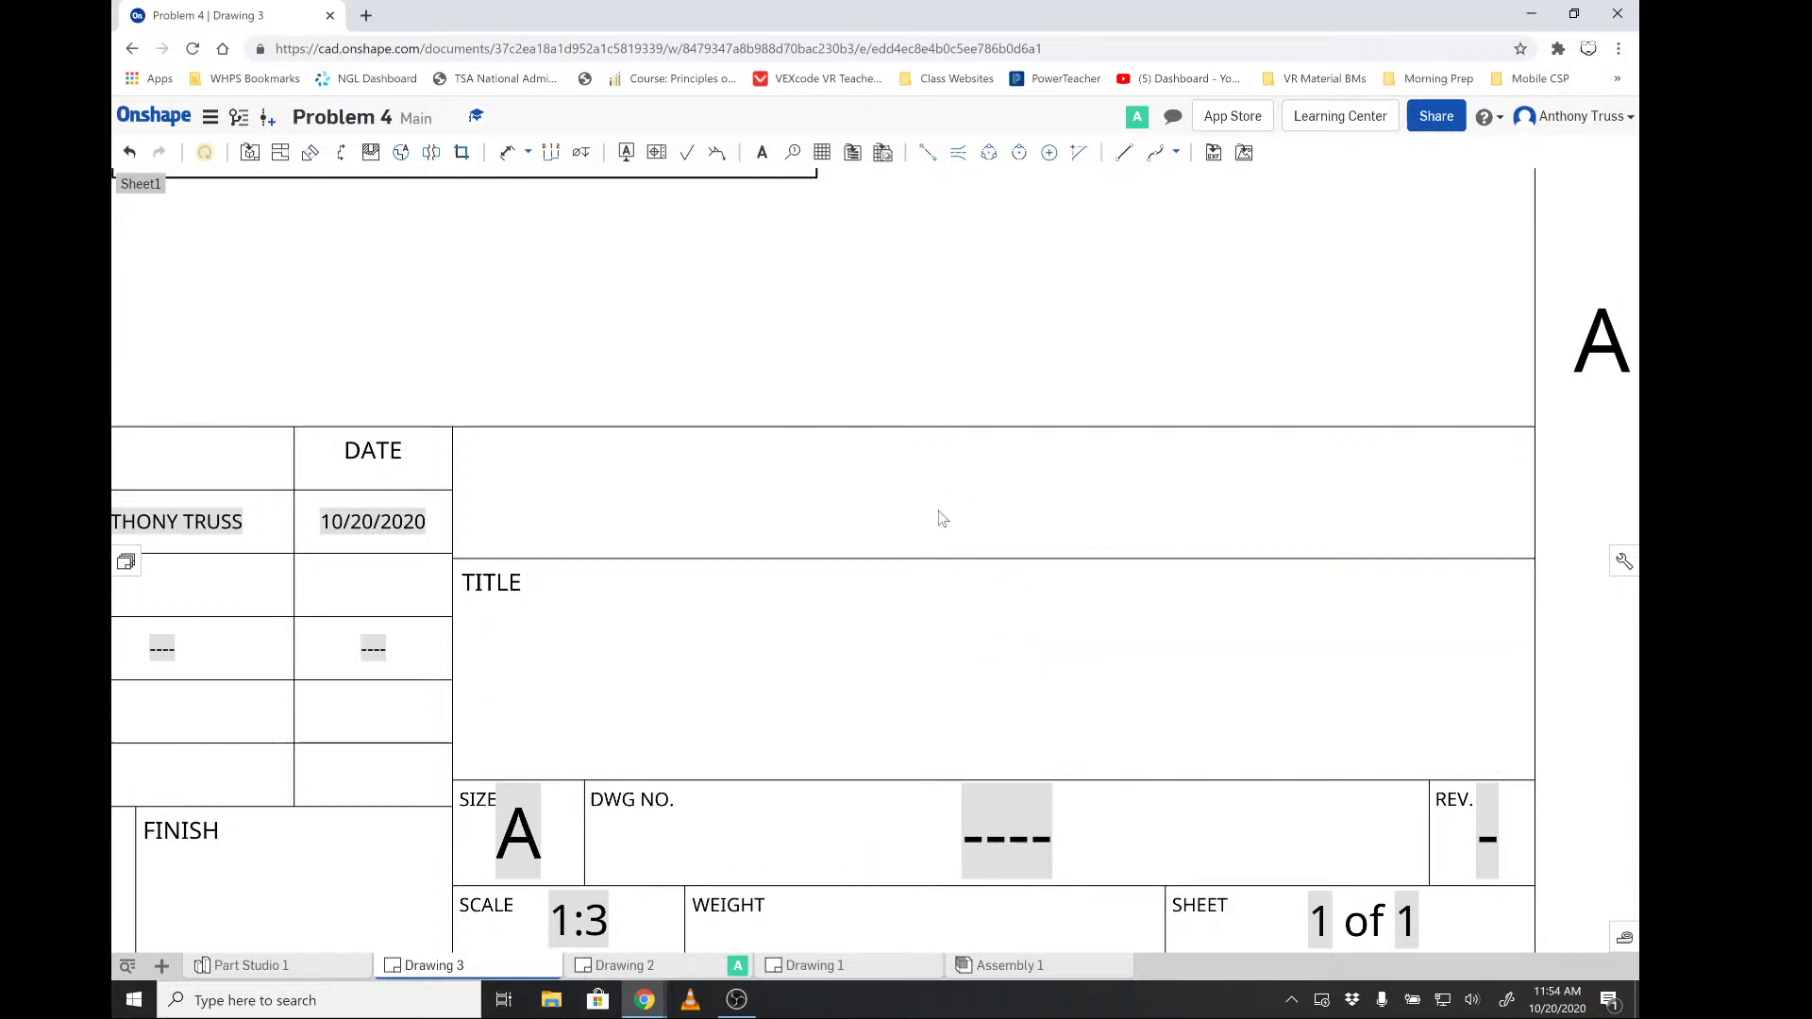
{"action": "left_click", "coordinate": [760, 154]}
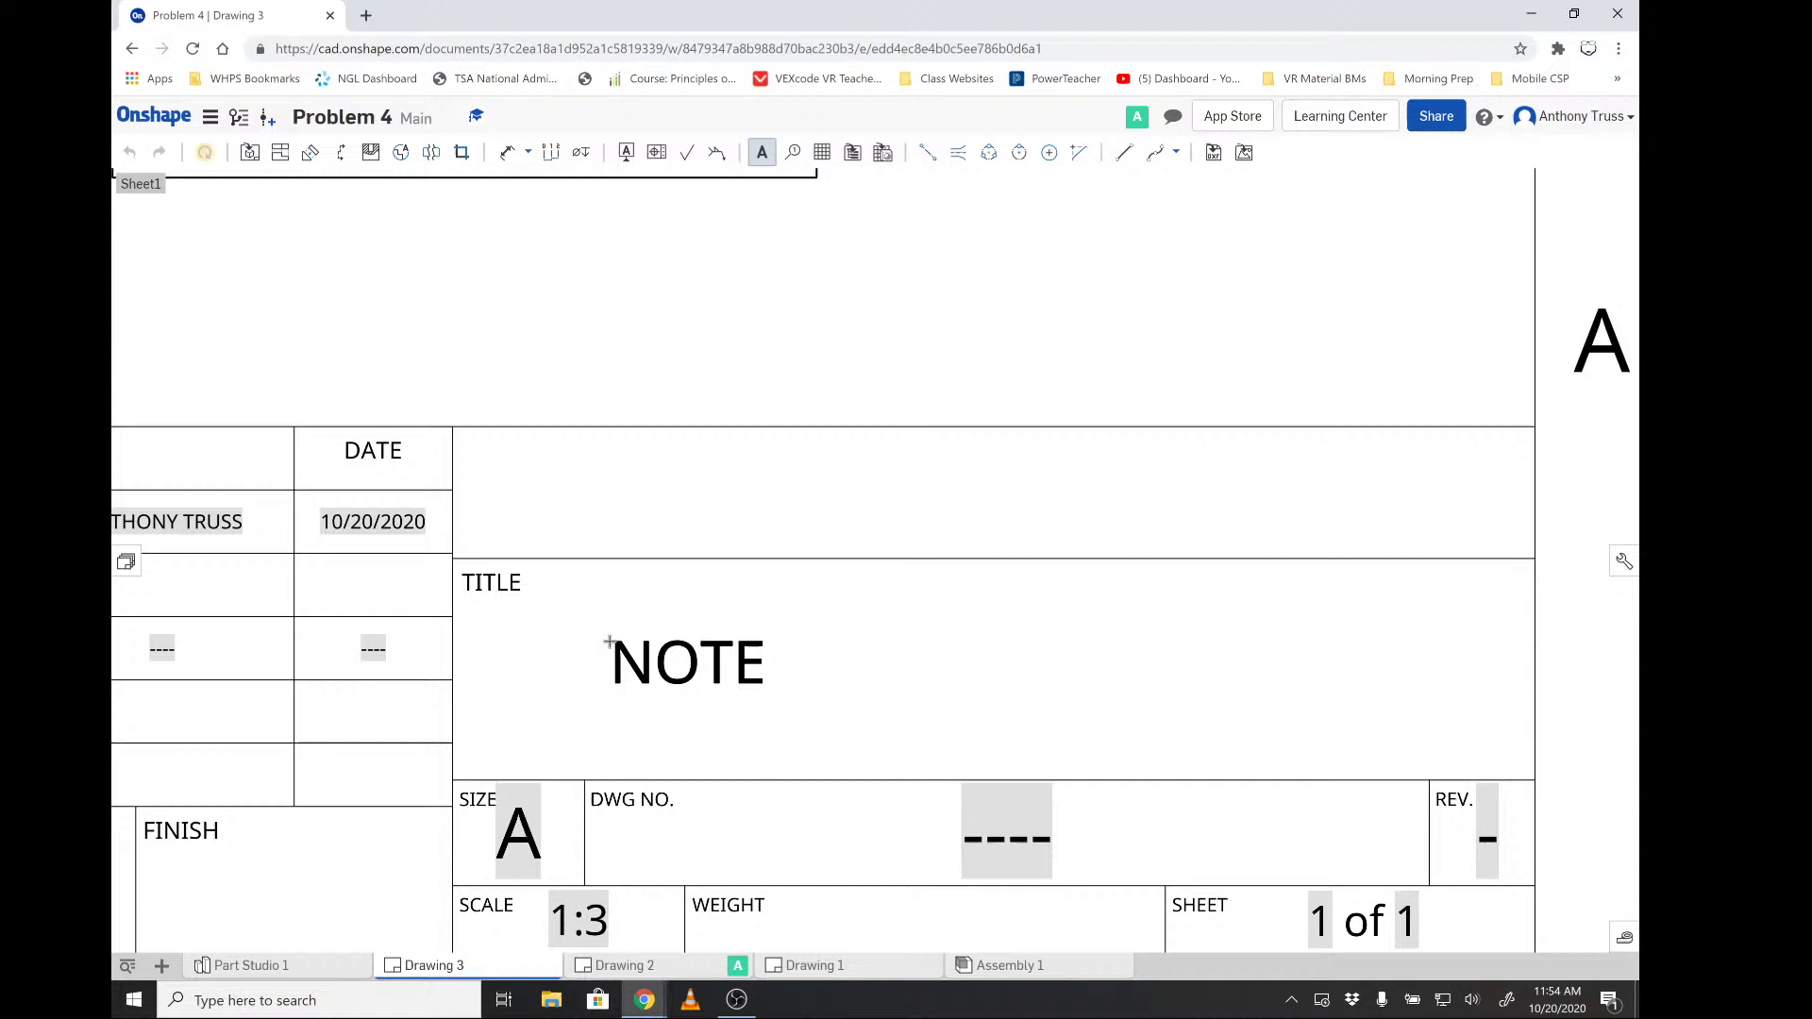
{"action": "left_click", "coordinate": [604, 639]}
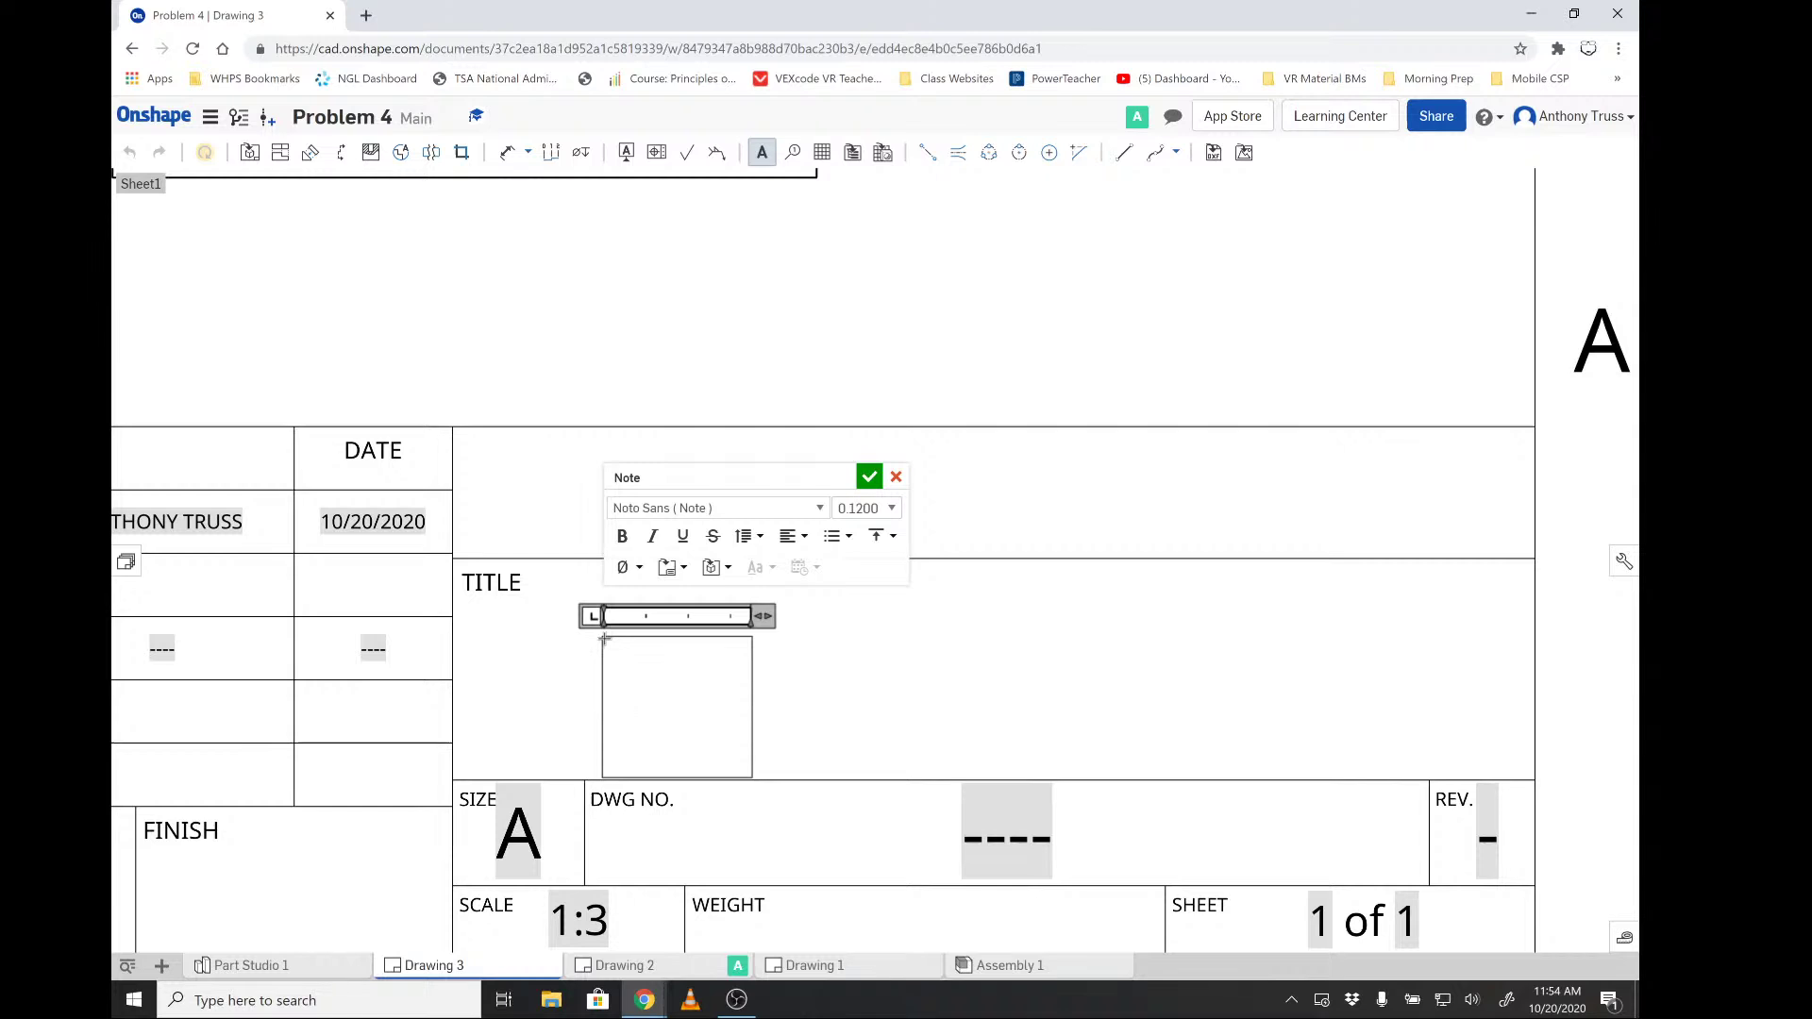
{"action": "type", "text": "PROBLEMS"}
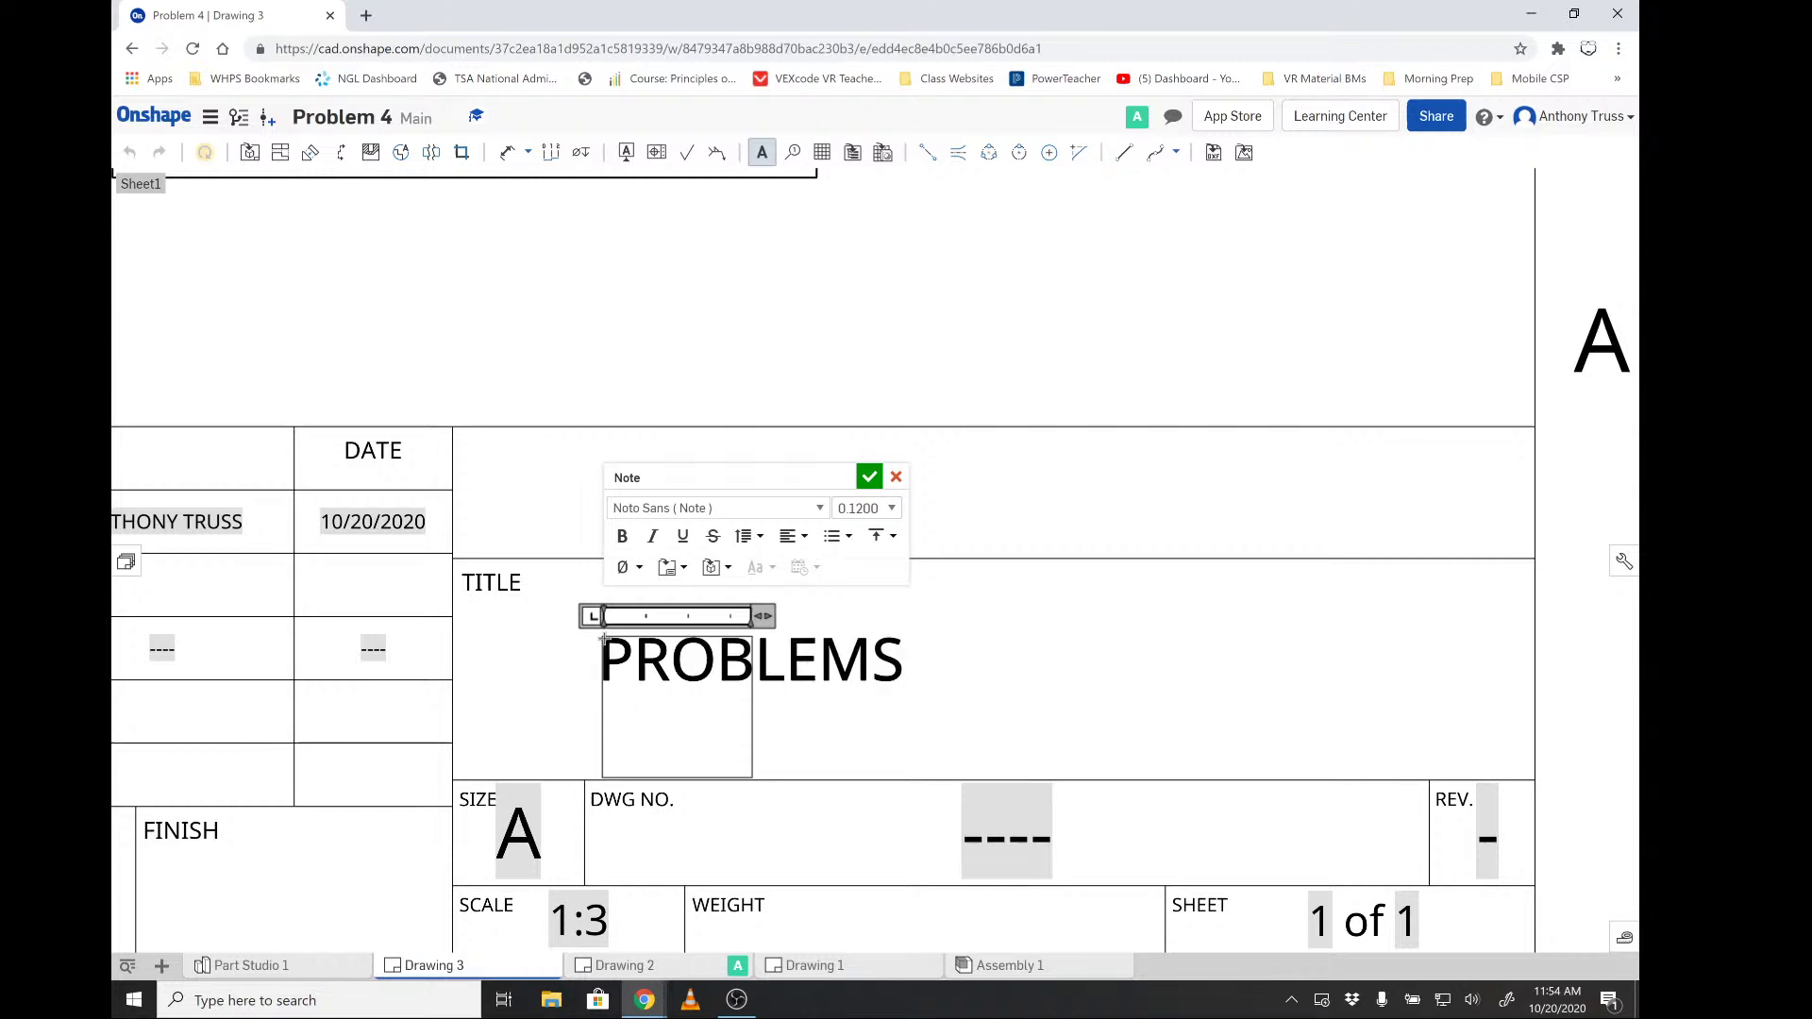
{"action": "key", "text": "BackSpace"}
{"action": "type", "text": "4"}
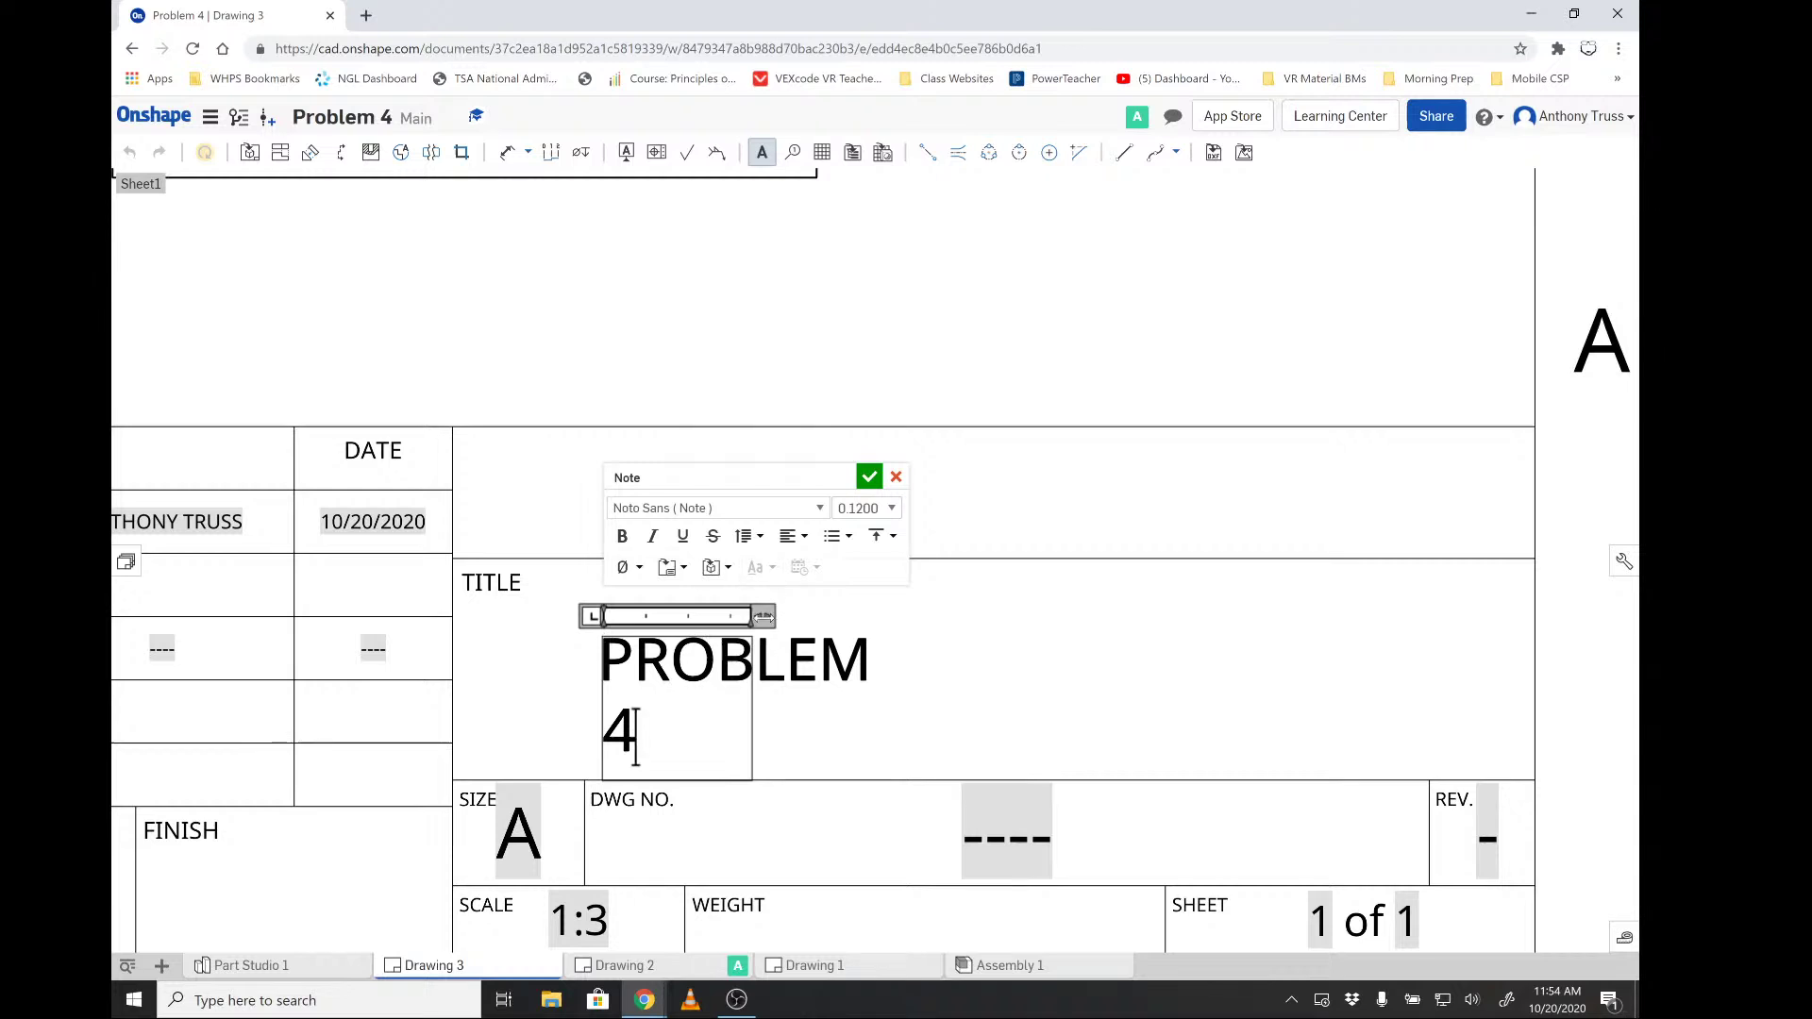
{"action": "left_click_drag", "start_coordinate": [810, 617], "coordinate": [1261, 605]}
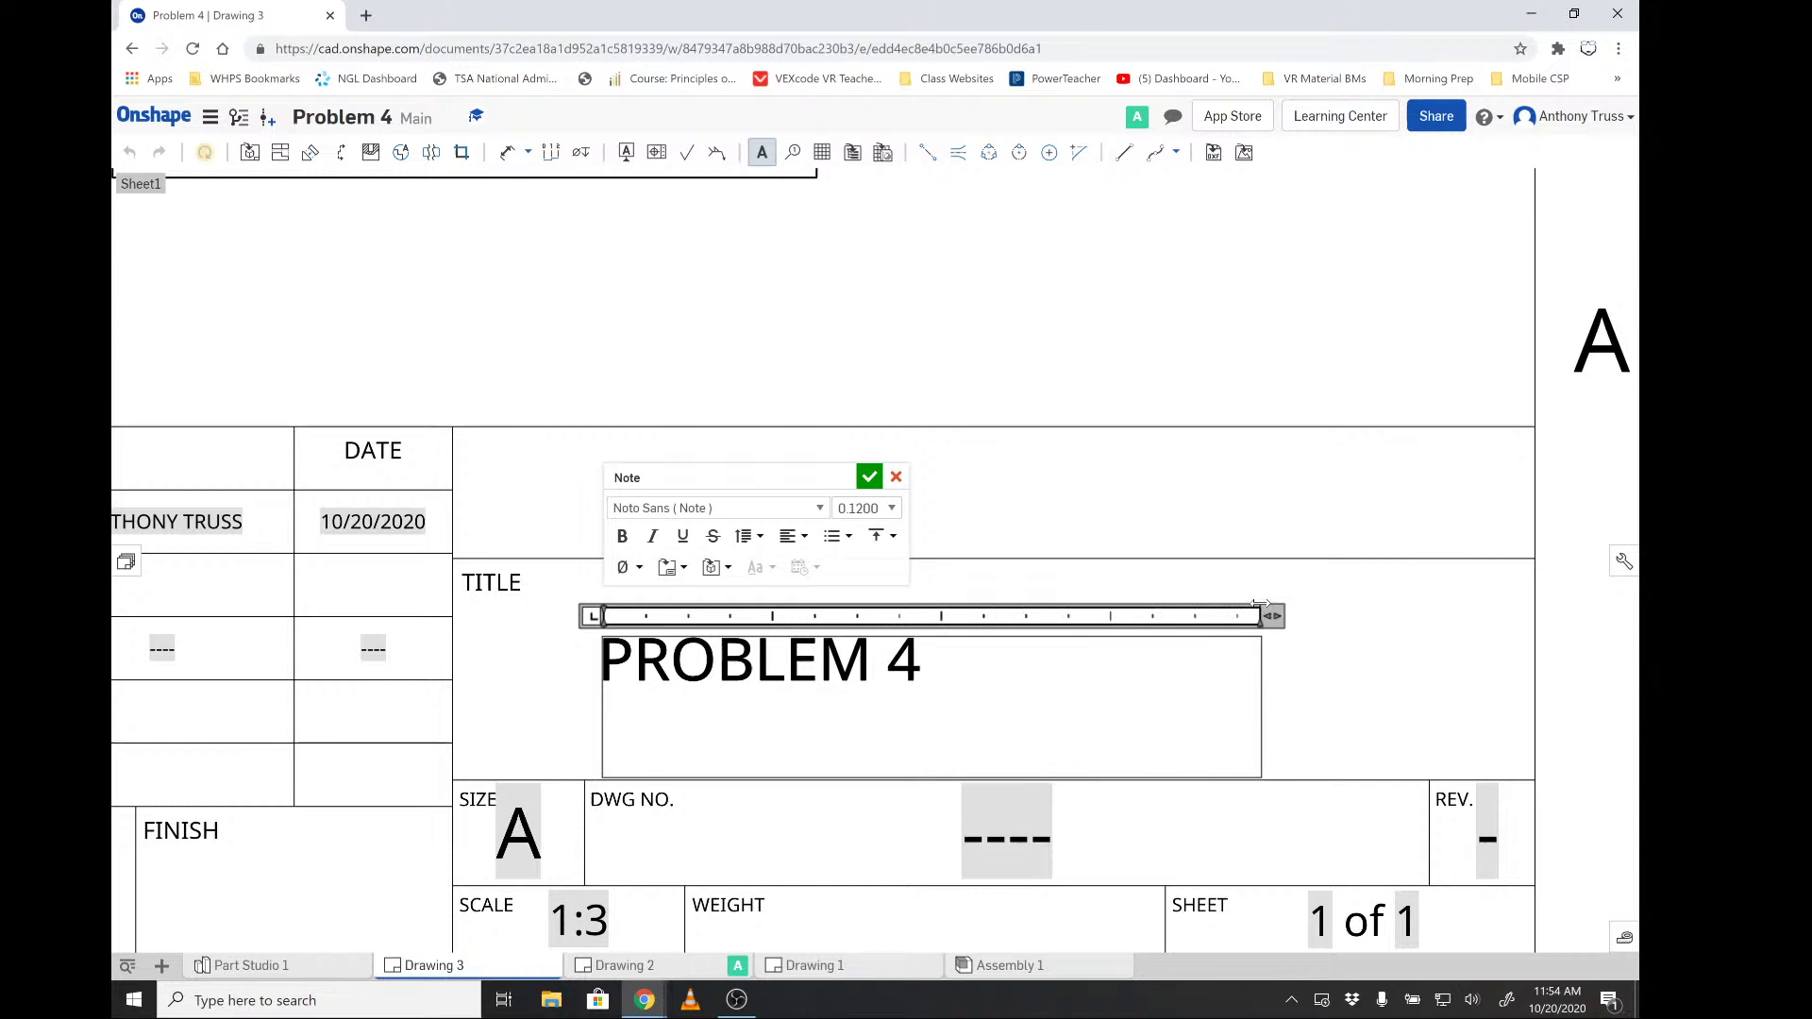
- Change the PROBLEM 4 note's text height from 0.12 to 0.25, widen it, and confirm
{"action": "left_click", "coordinate": [873, 509]}
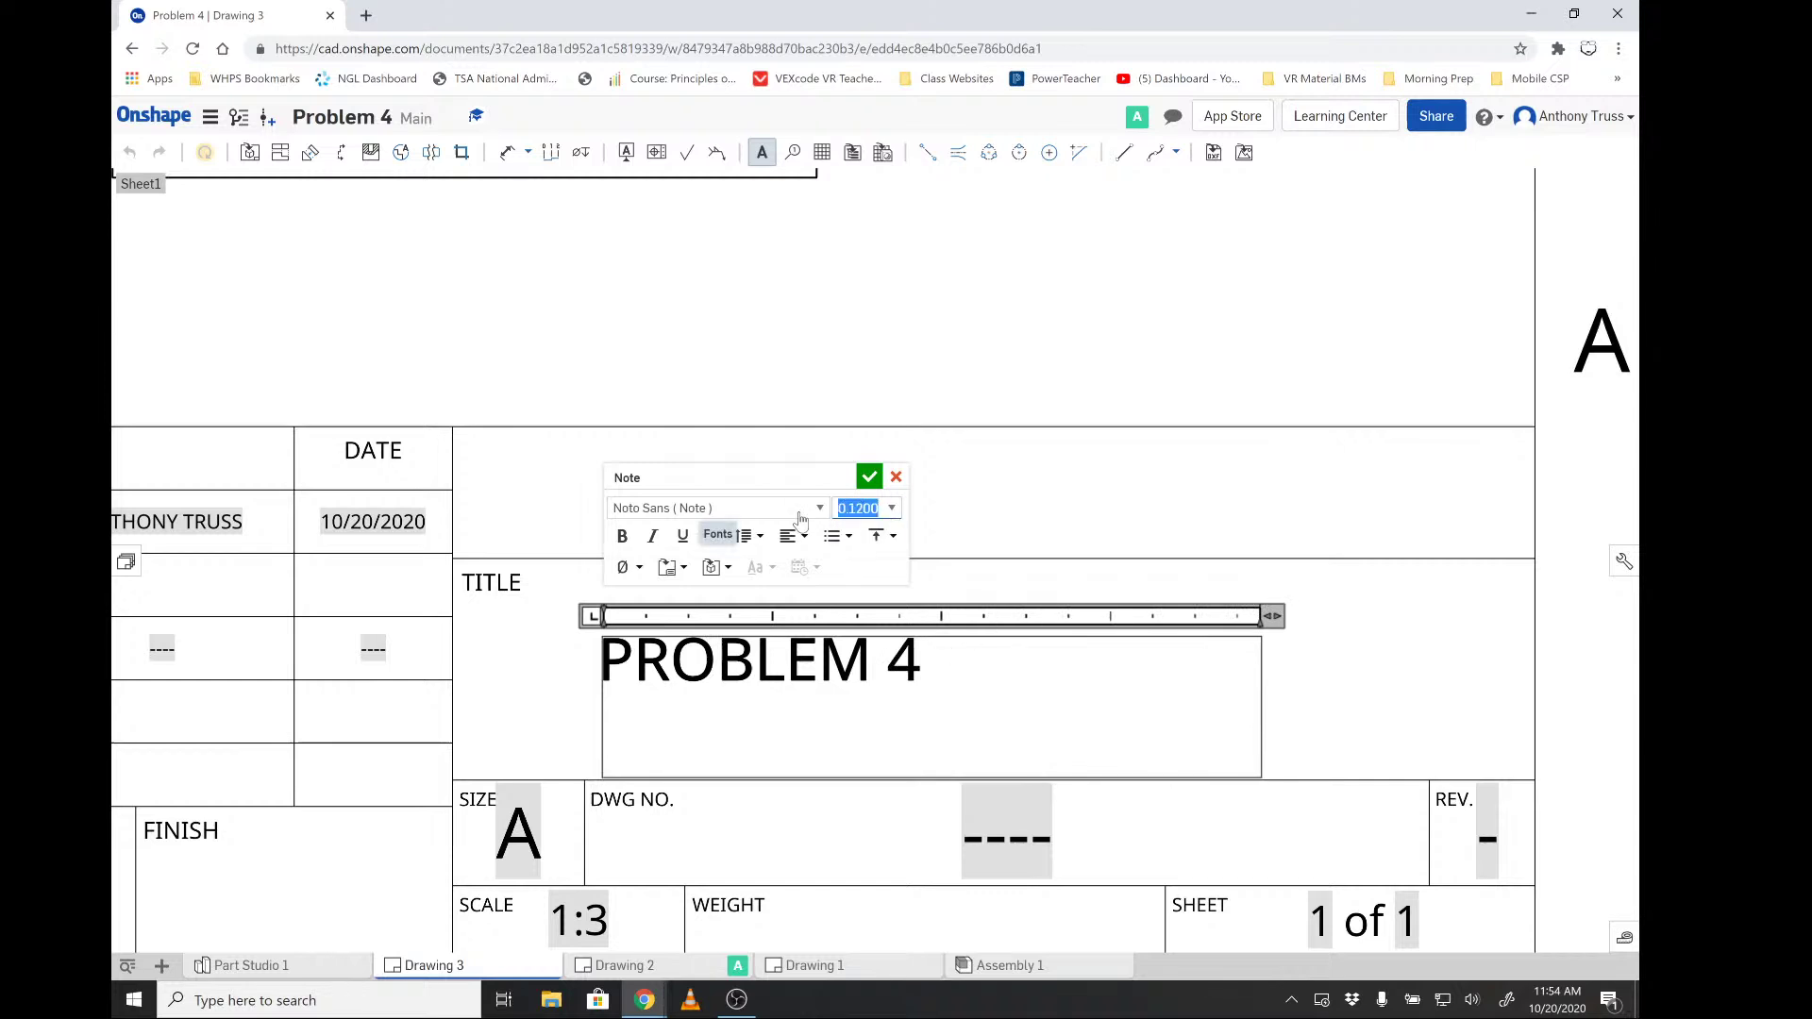
{"action": "key", "text": "BackSpace"}
{"action": "type", "text": "0.25"}
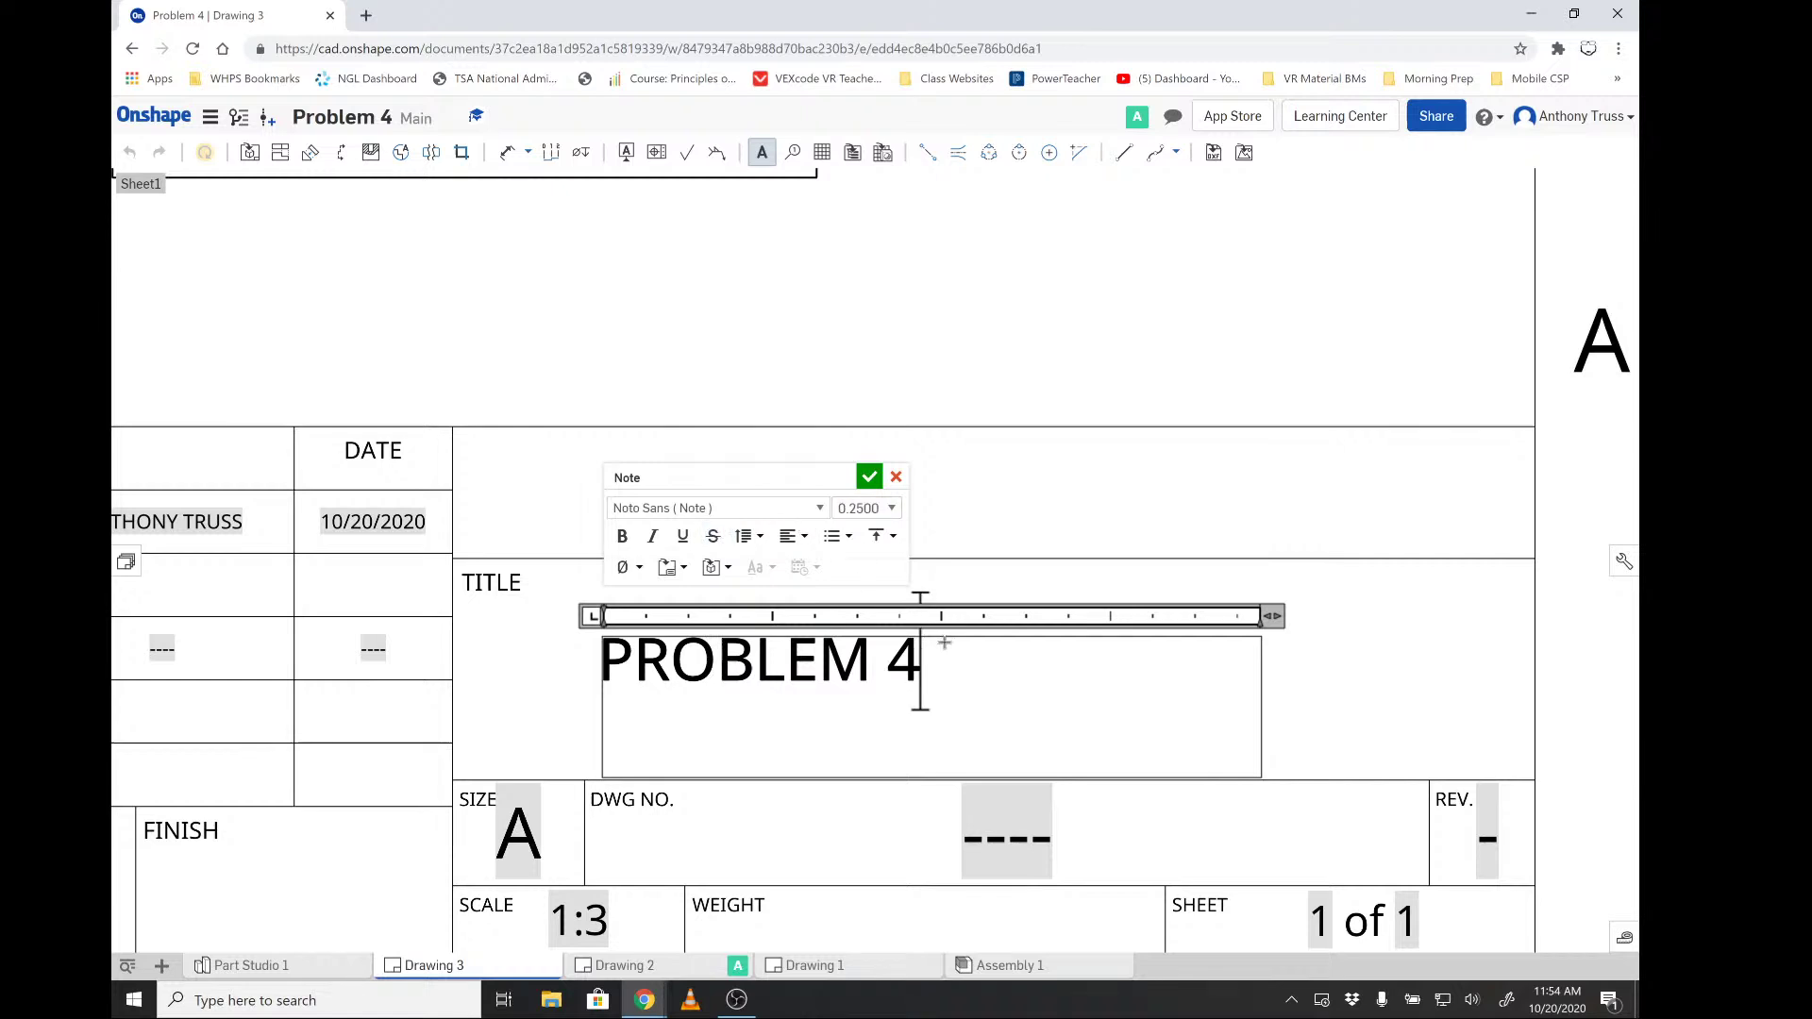
{"action": "key", "text": "ctrl+a"}
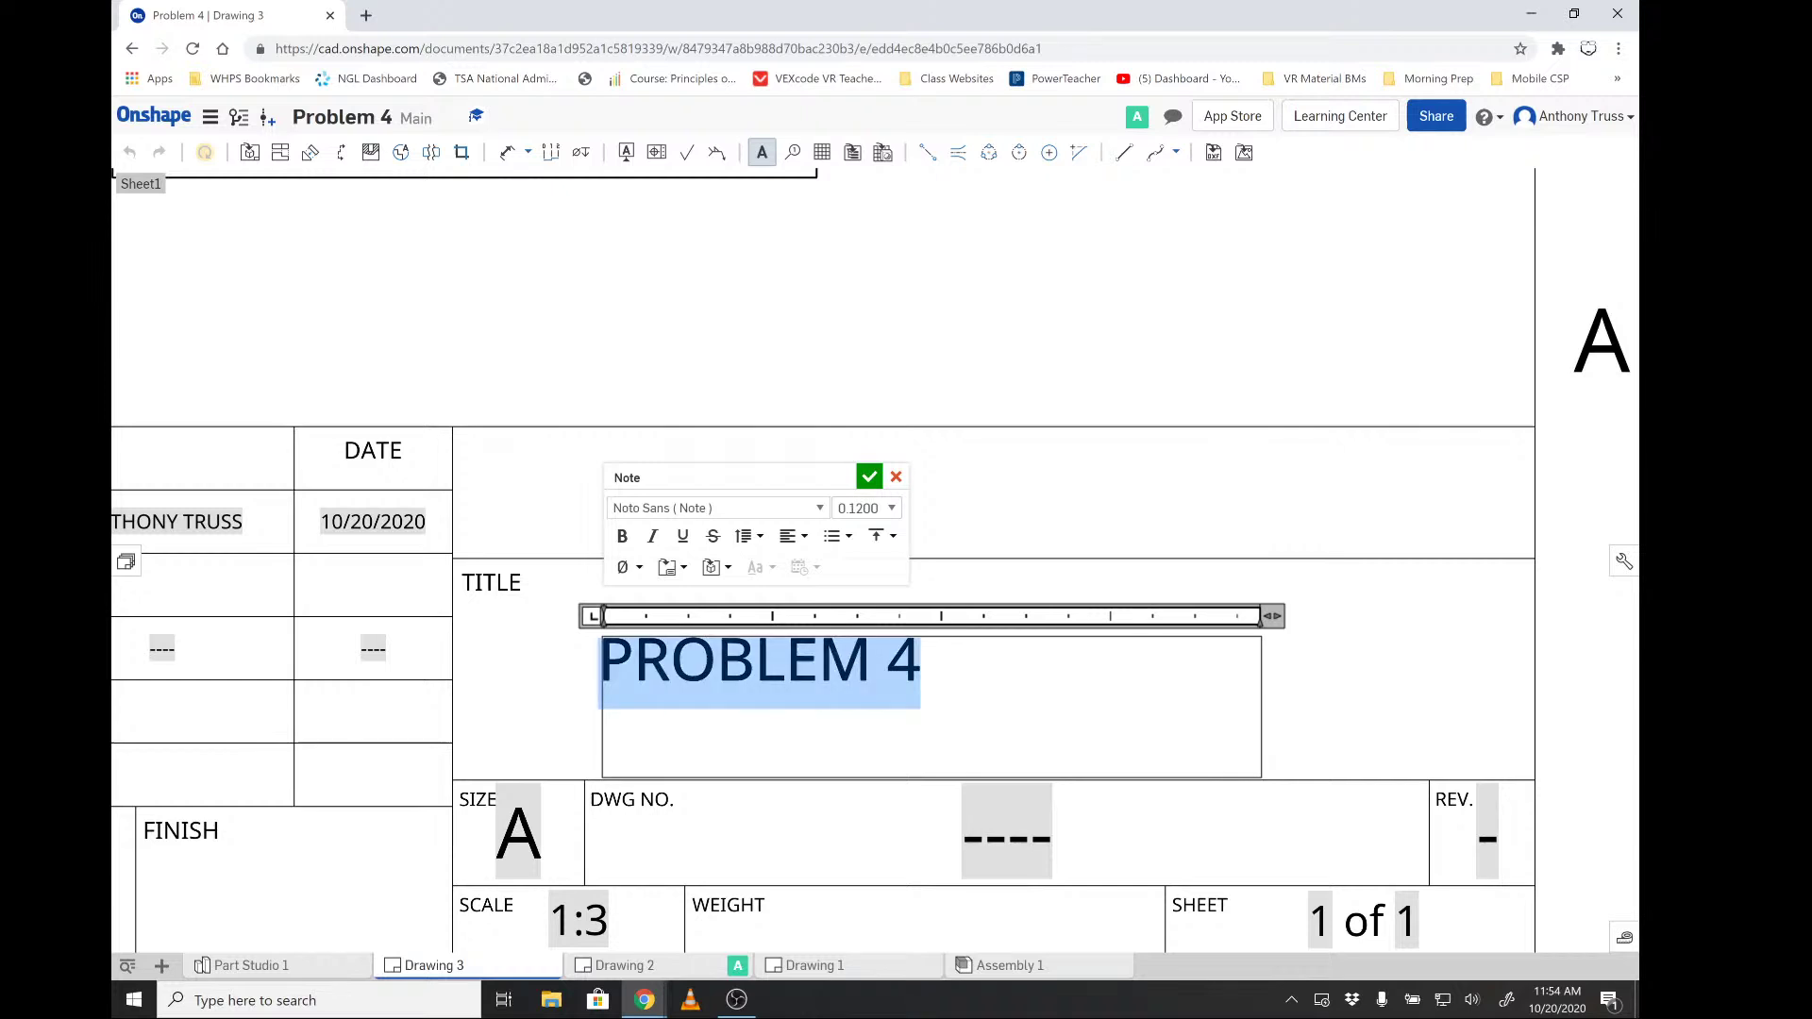
{"action": "double_click", "coordinate": [861, 507]}
{"action": "key", "text": "BackSpace"}
{"action": "type", "text": ".2"}
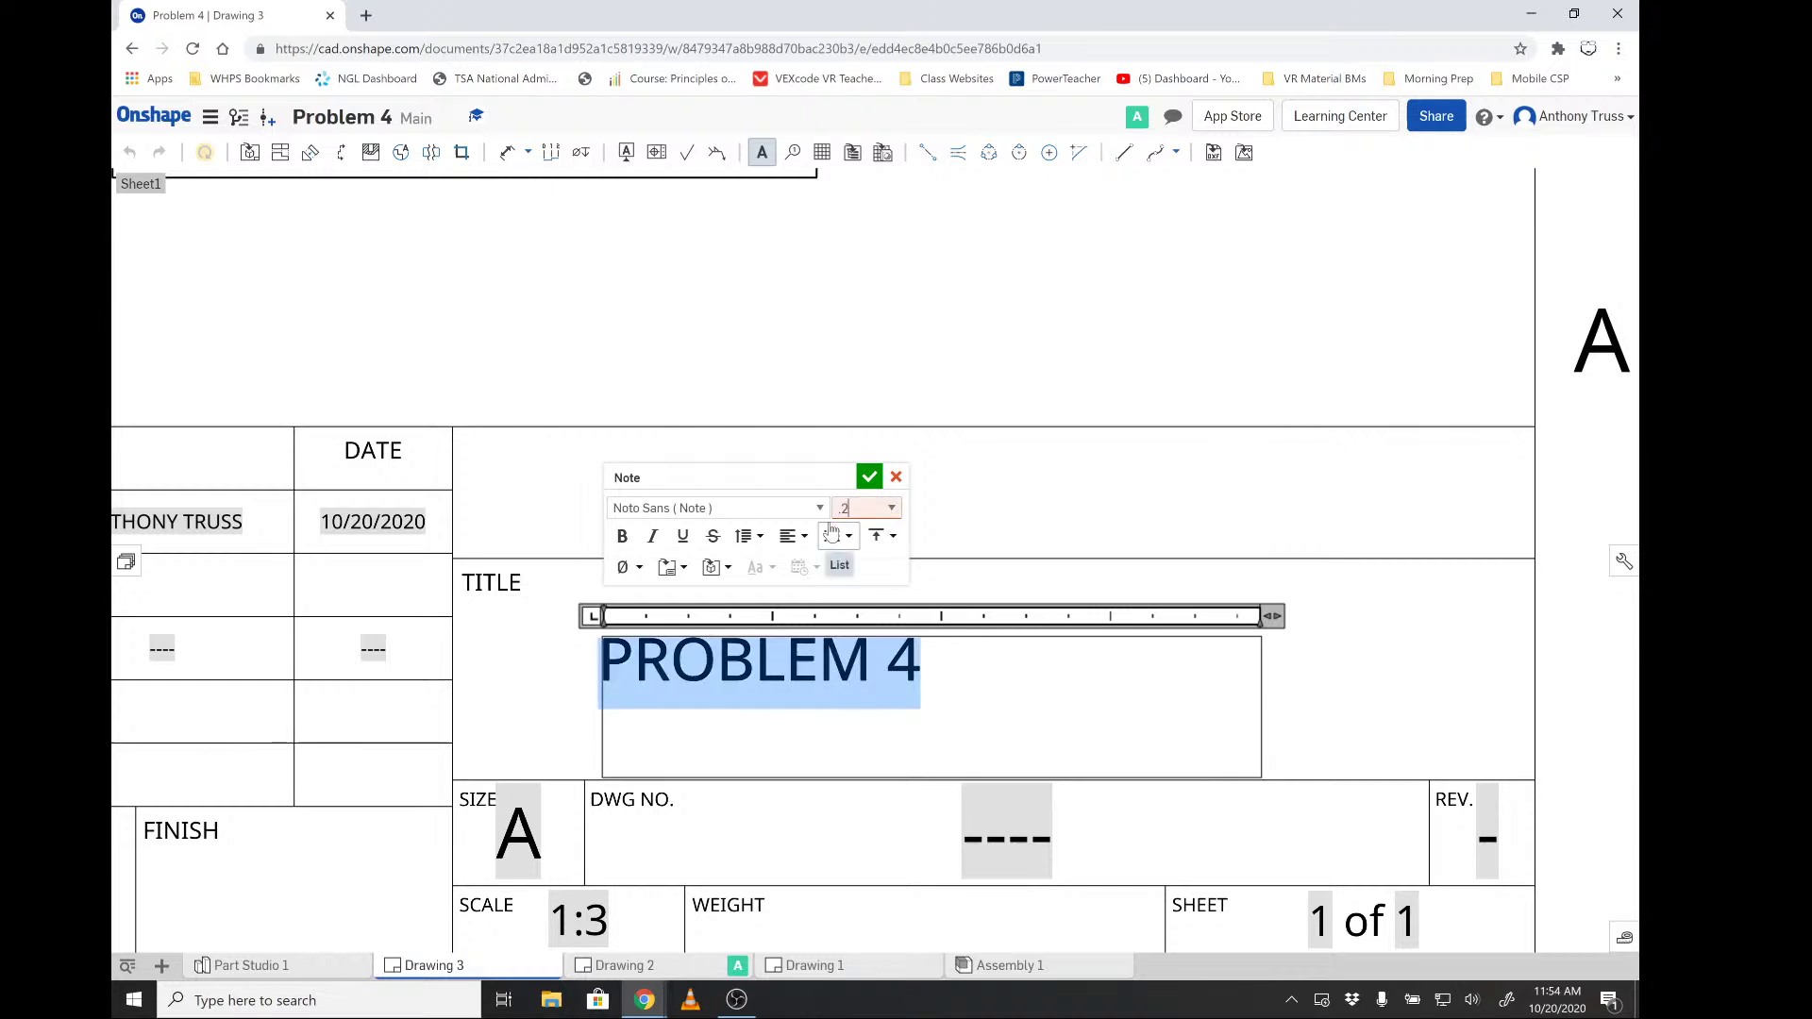
{"action": "type", "text": "5"}
{"action": "key", "text": "Return"}
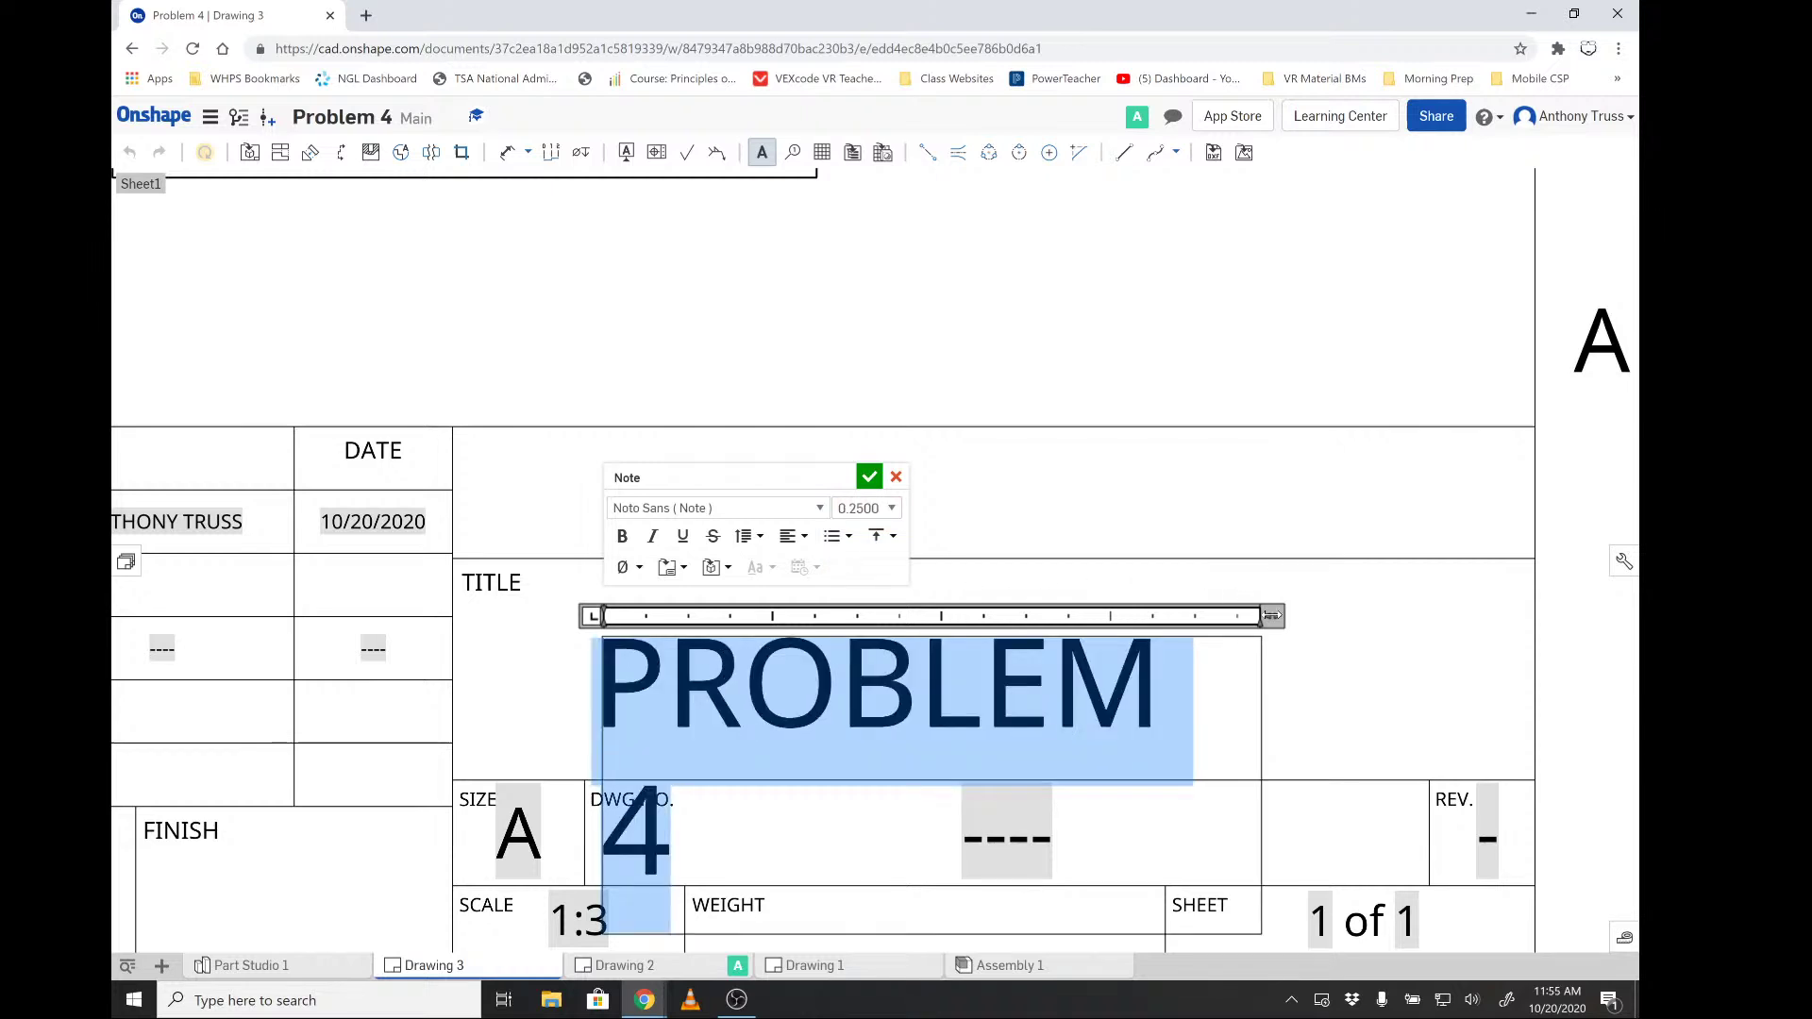
{"action": "left_click_drag", "start_coordinate": [1327, 604], "coordinate": [1398, 614]}
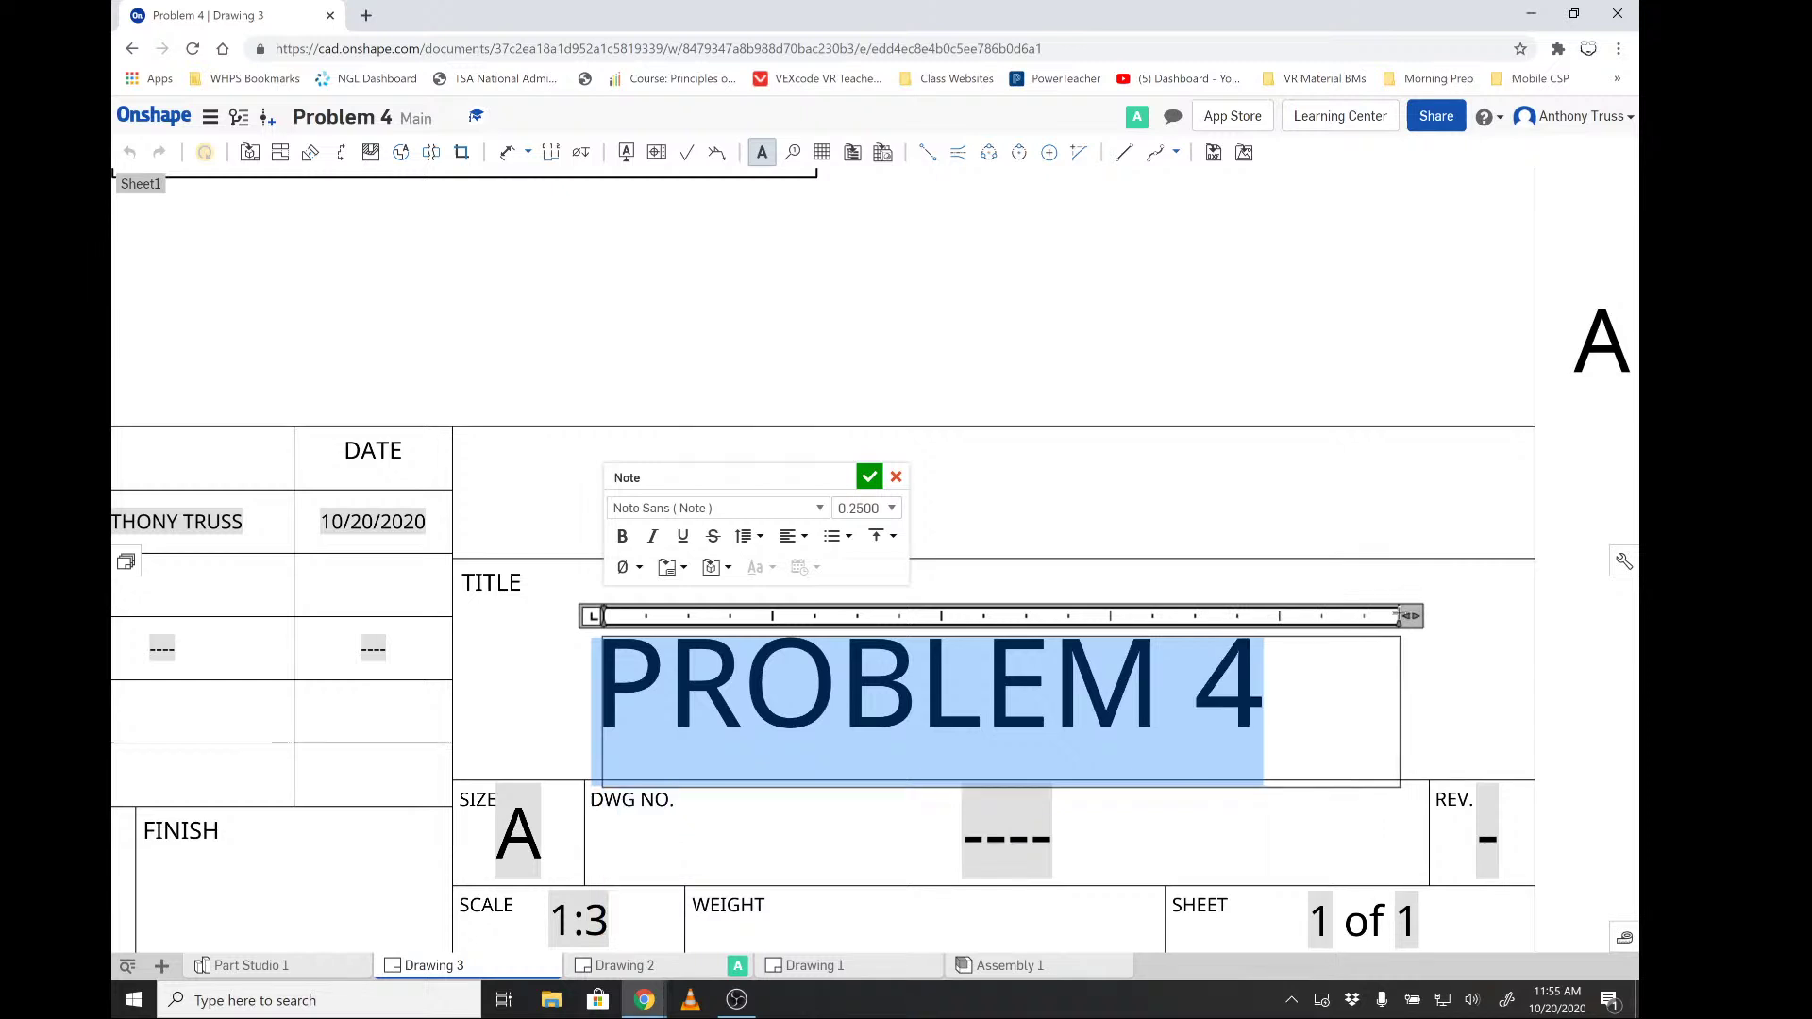
{"action": "left_click", "coordinate": [870, 476]}
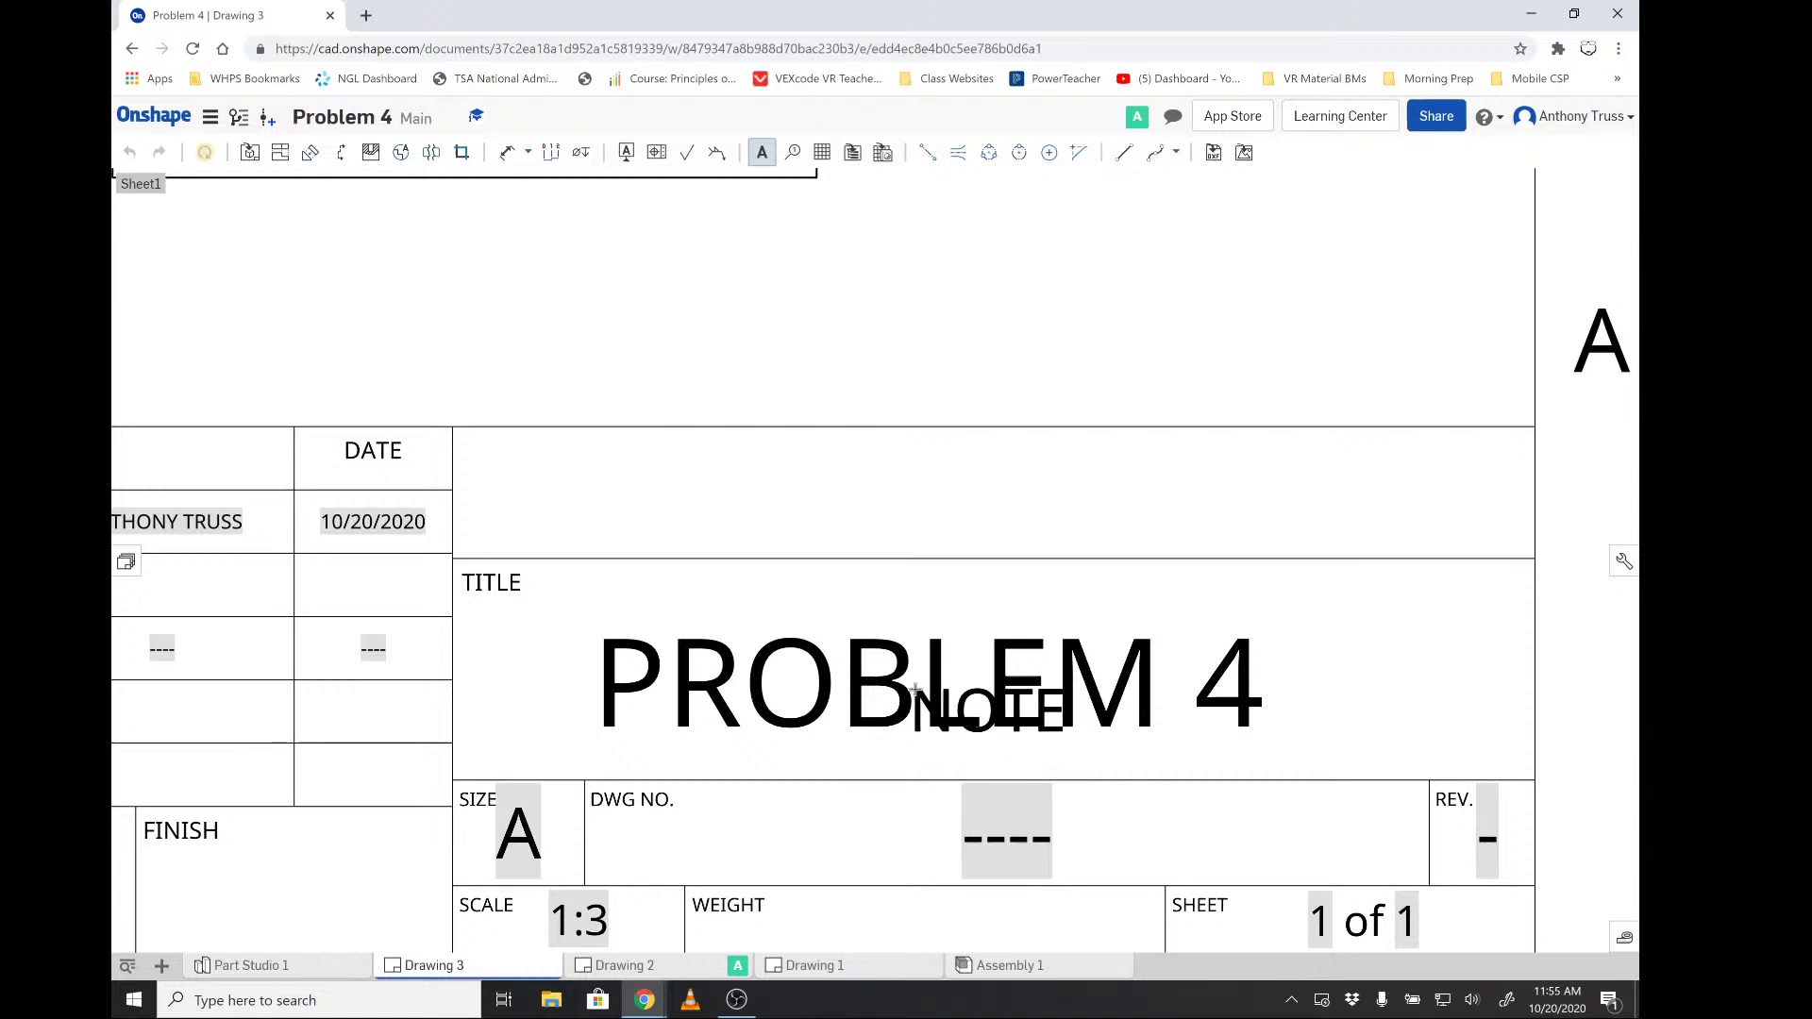
- Nudge the PROBLEM 4 note up and right to centre it in the title cell
{"action": "key", "text": "Escape"}
{"action": "left_click", "coordinate": [914, 683]}
{"action": "mouse_move", "coordinate": [920, 685]}
{"action": "left_mouse_down"}
{"action": "mouse_move", "coordinate": [921, 665]}
{"action": "mouse_move", "coordinate": [944, 669]}
{"action": "left_mouse_up"}
{"action": "left_click", "coordinate": [873, 516]}
- Zoom around the title block and check the drawn-by name note, leaving it unchanged
{"action": "scroll", "coordinate": [873, 517], "scroll_direction": "down", "scroll_amount": 6}
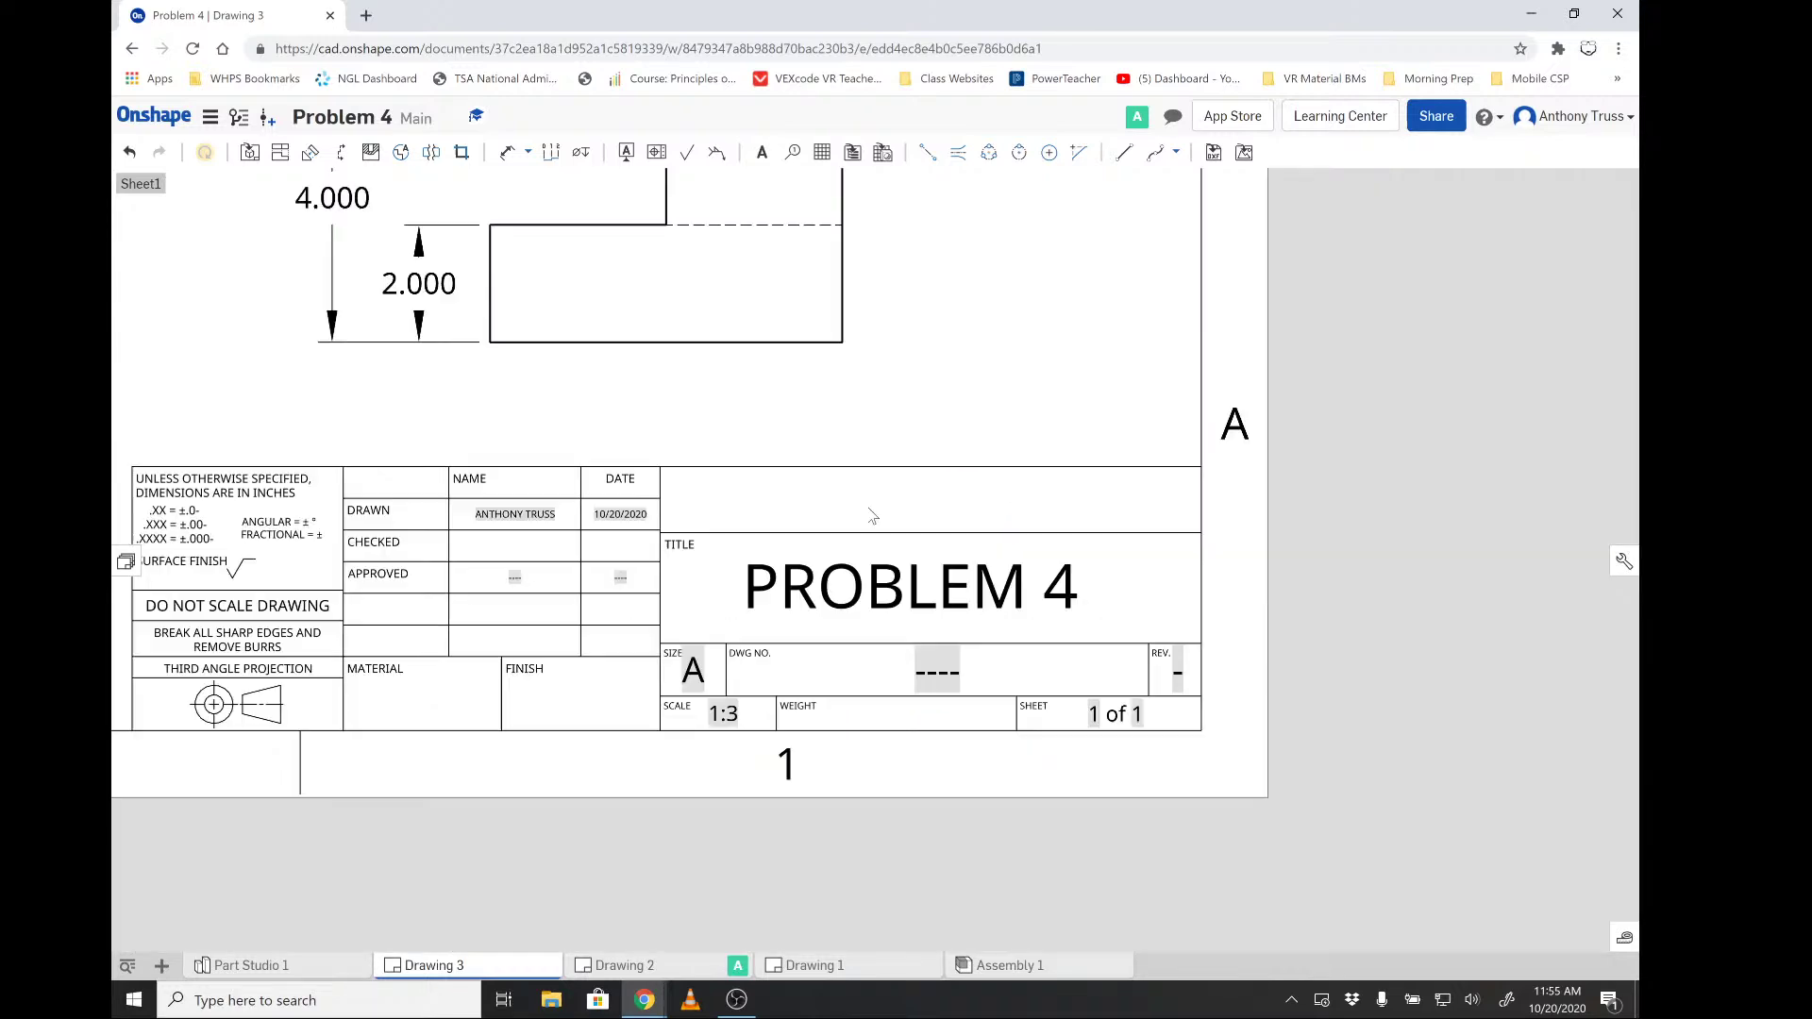
{"action": "scroll", "coordinate": [755, 510], "scroll_direction": "up", "scroll_amount": 6}
{"action": "scroll", "coordinate": [755, 510], "scroll_direction": "up", "scroll_amount": 4}
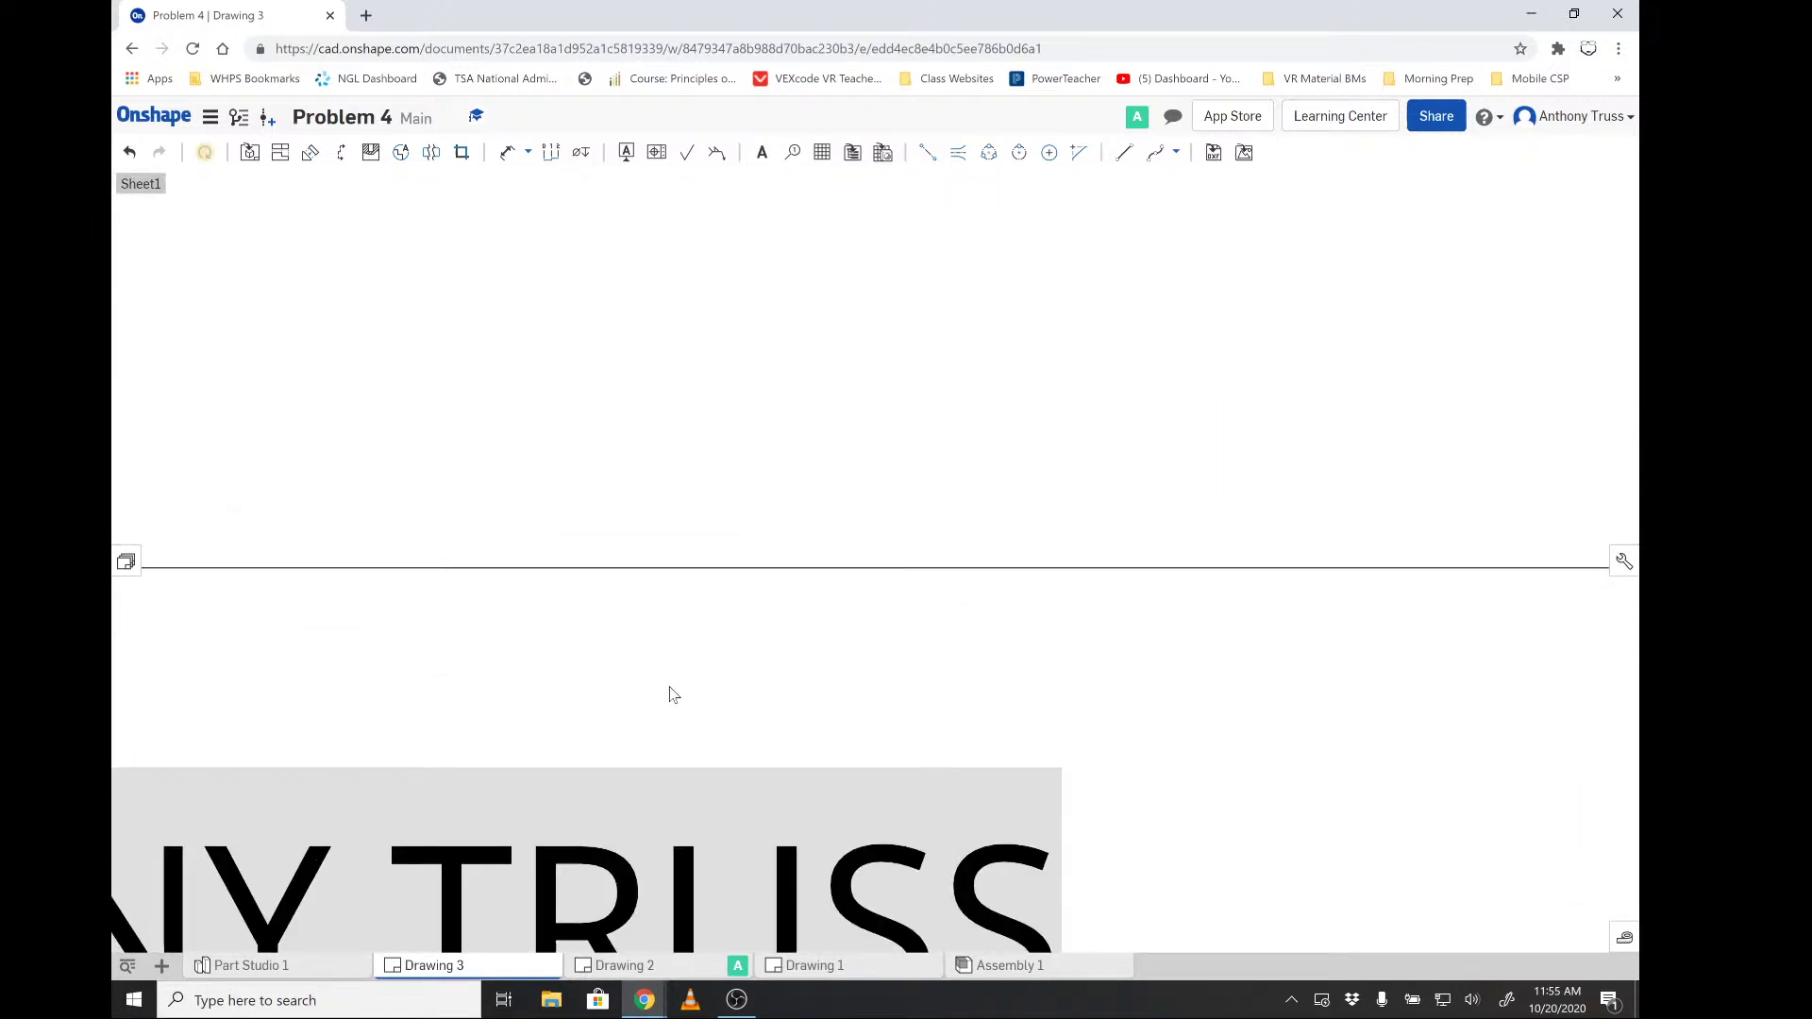
{"action": "scroll", "coordinate": [667, 695], "scroll_direction": "down", "scroll_amount": 4}
{"action": "scroll", "coordinate": [490, 755], "scroll_direction": "up", "scroll_amount": 3}
{"action": "scroll", "coordinate": [415, 800], "scroll_direction": "down", "scroll_amount": 1}
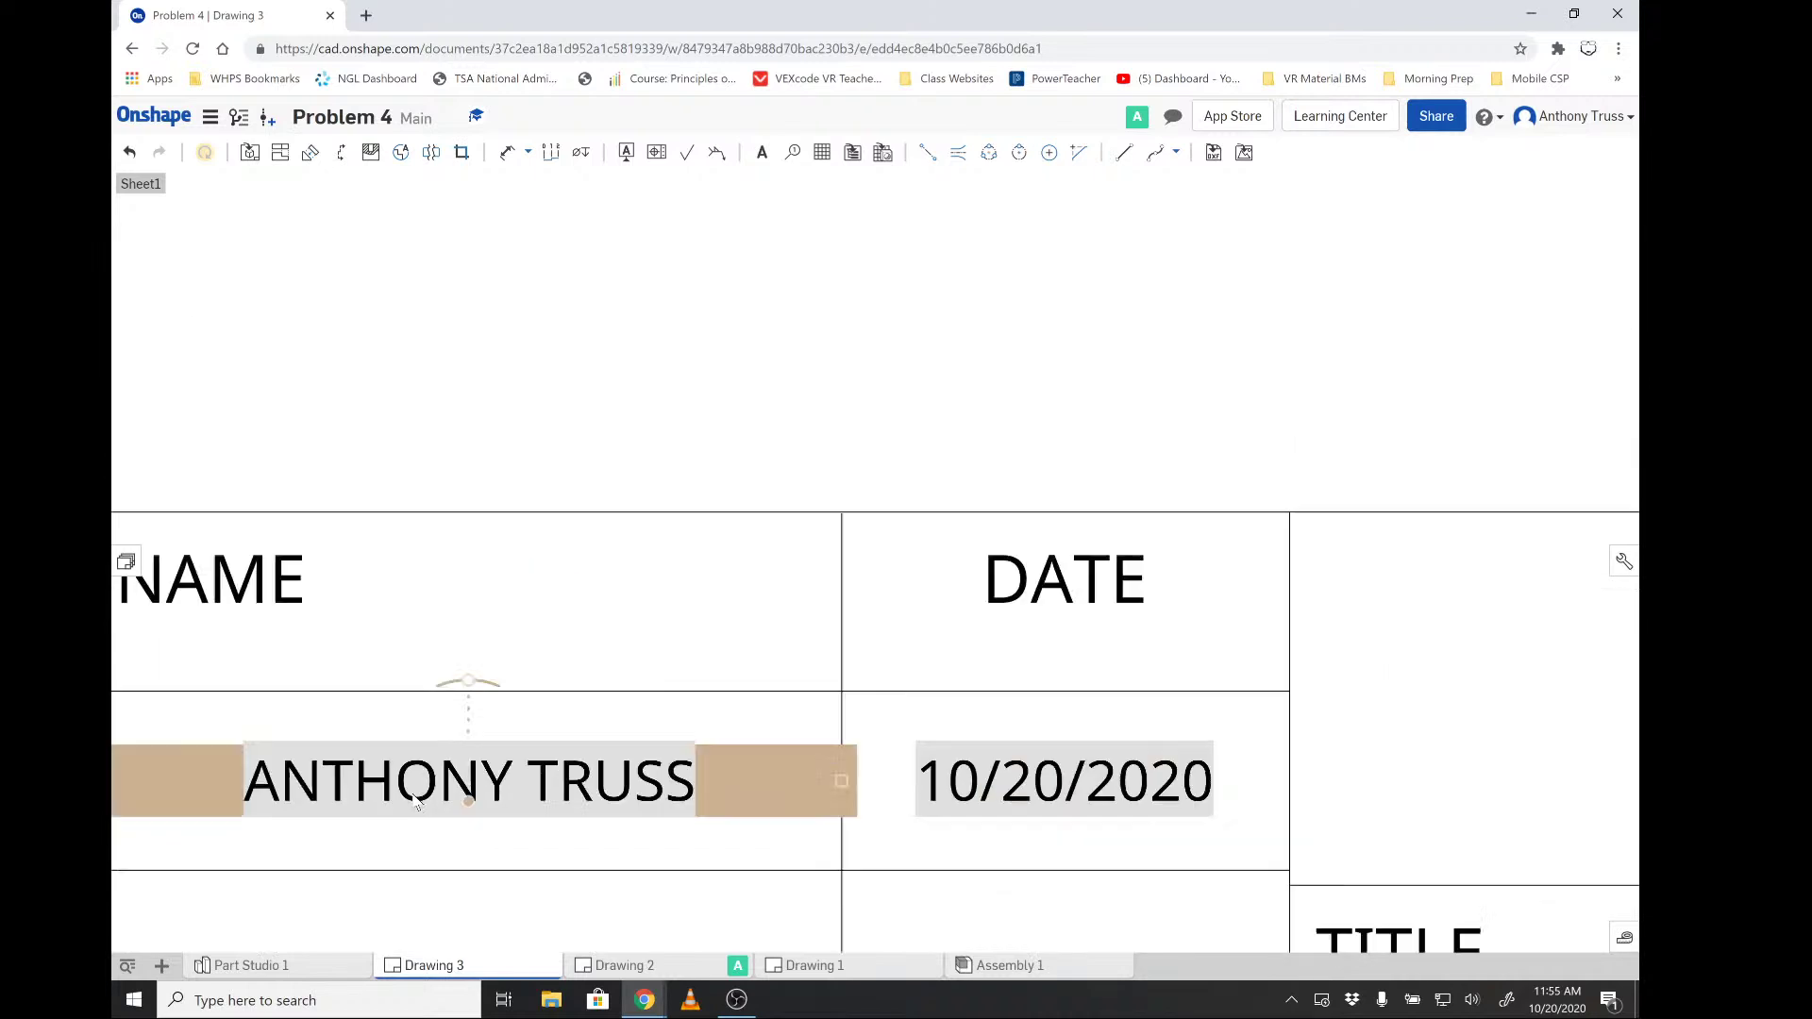
{"action": "double_click", "coordinate": [608, 765]}
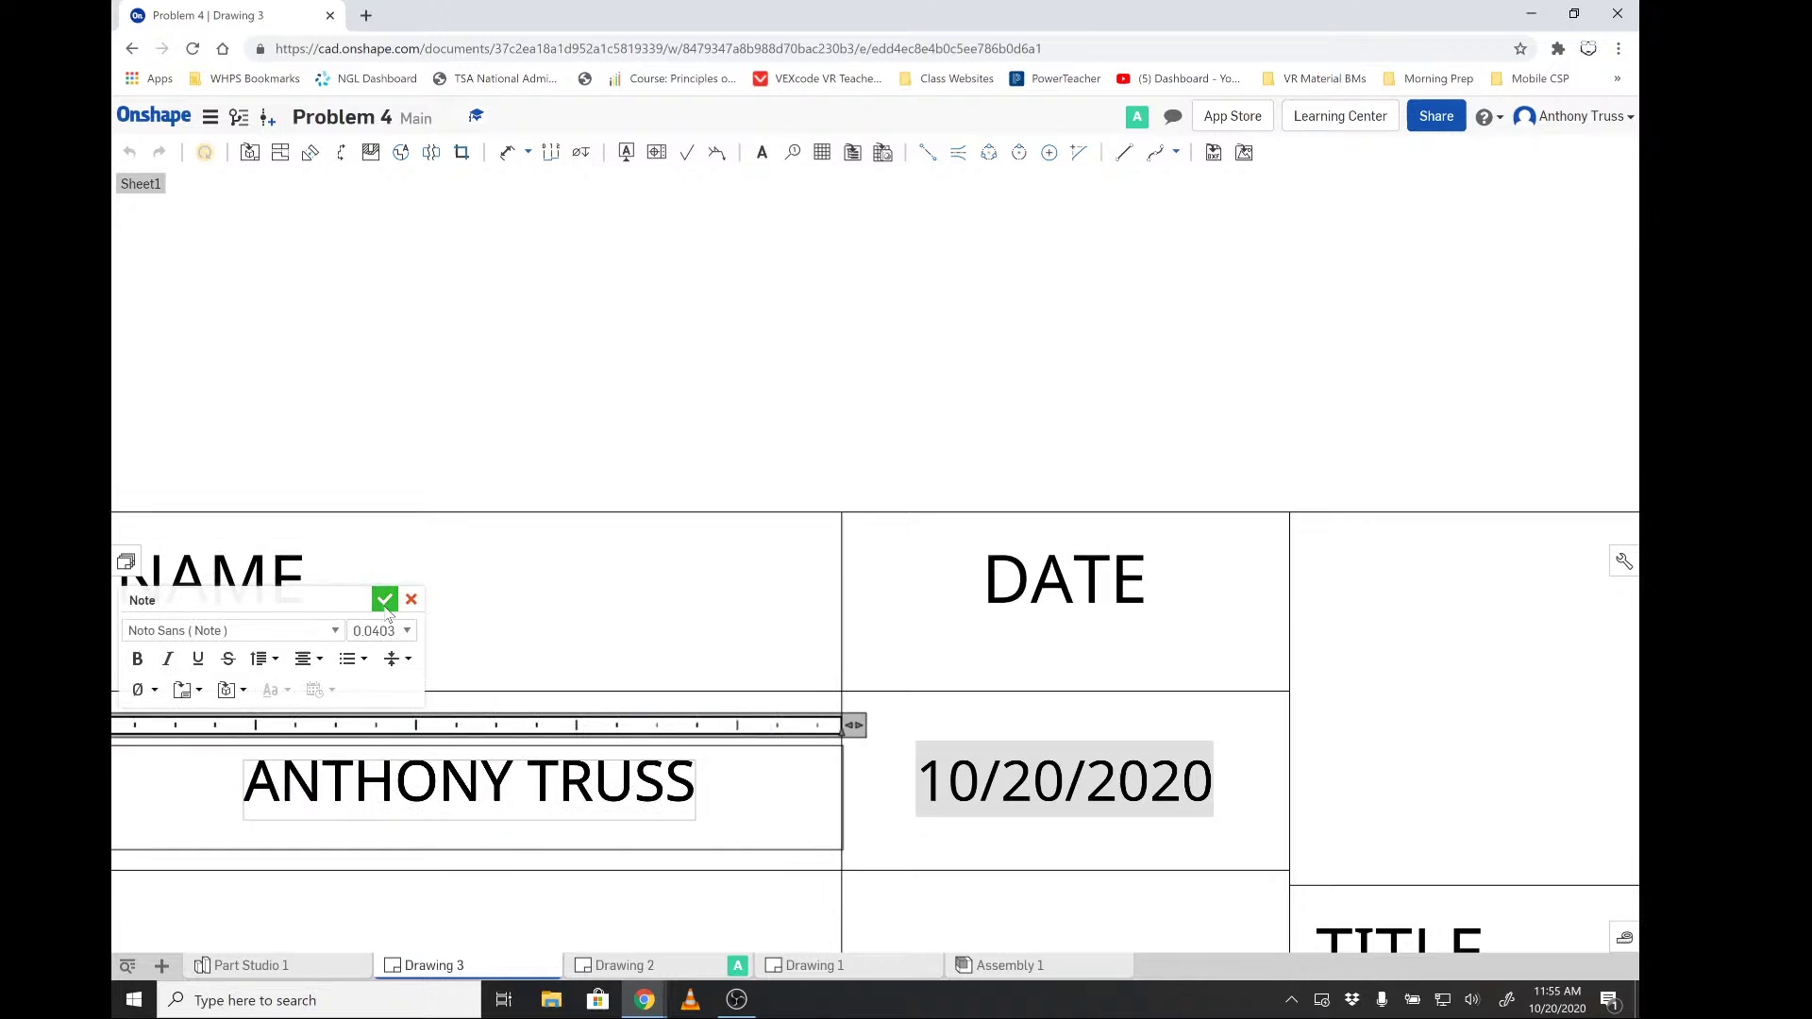
{"action": "left_click", "coordinate": [413, 598]}
{"action": "scroll", "coordinate": [725, 580], "scroll_direction": "down", "scroll_amount": 10}
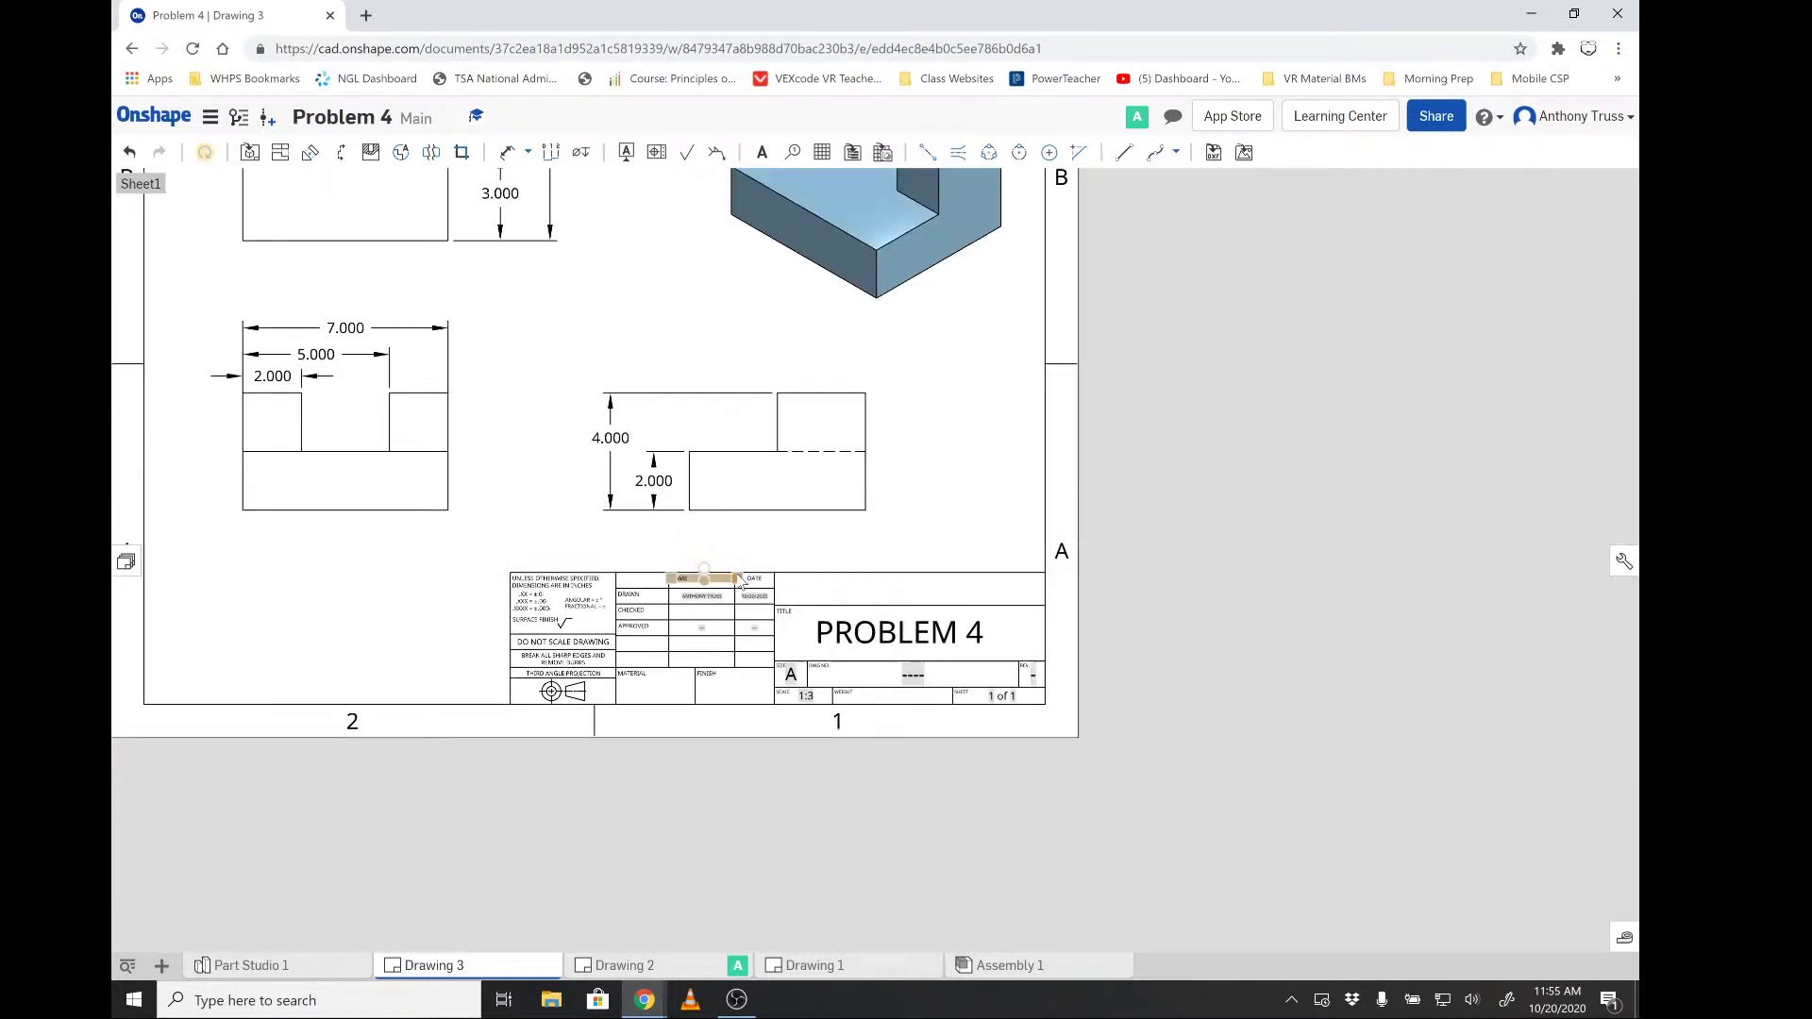
{"action": "scroll", "coordinate": [750, 644], "scroll_direction": "up", "scroll_amount": 10}
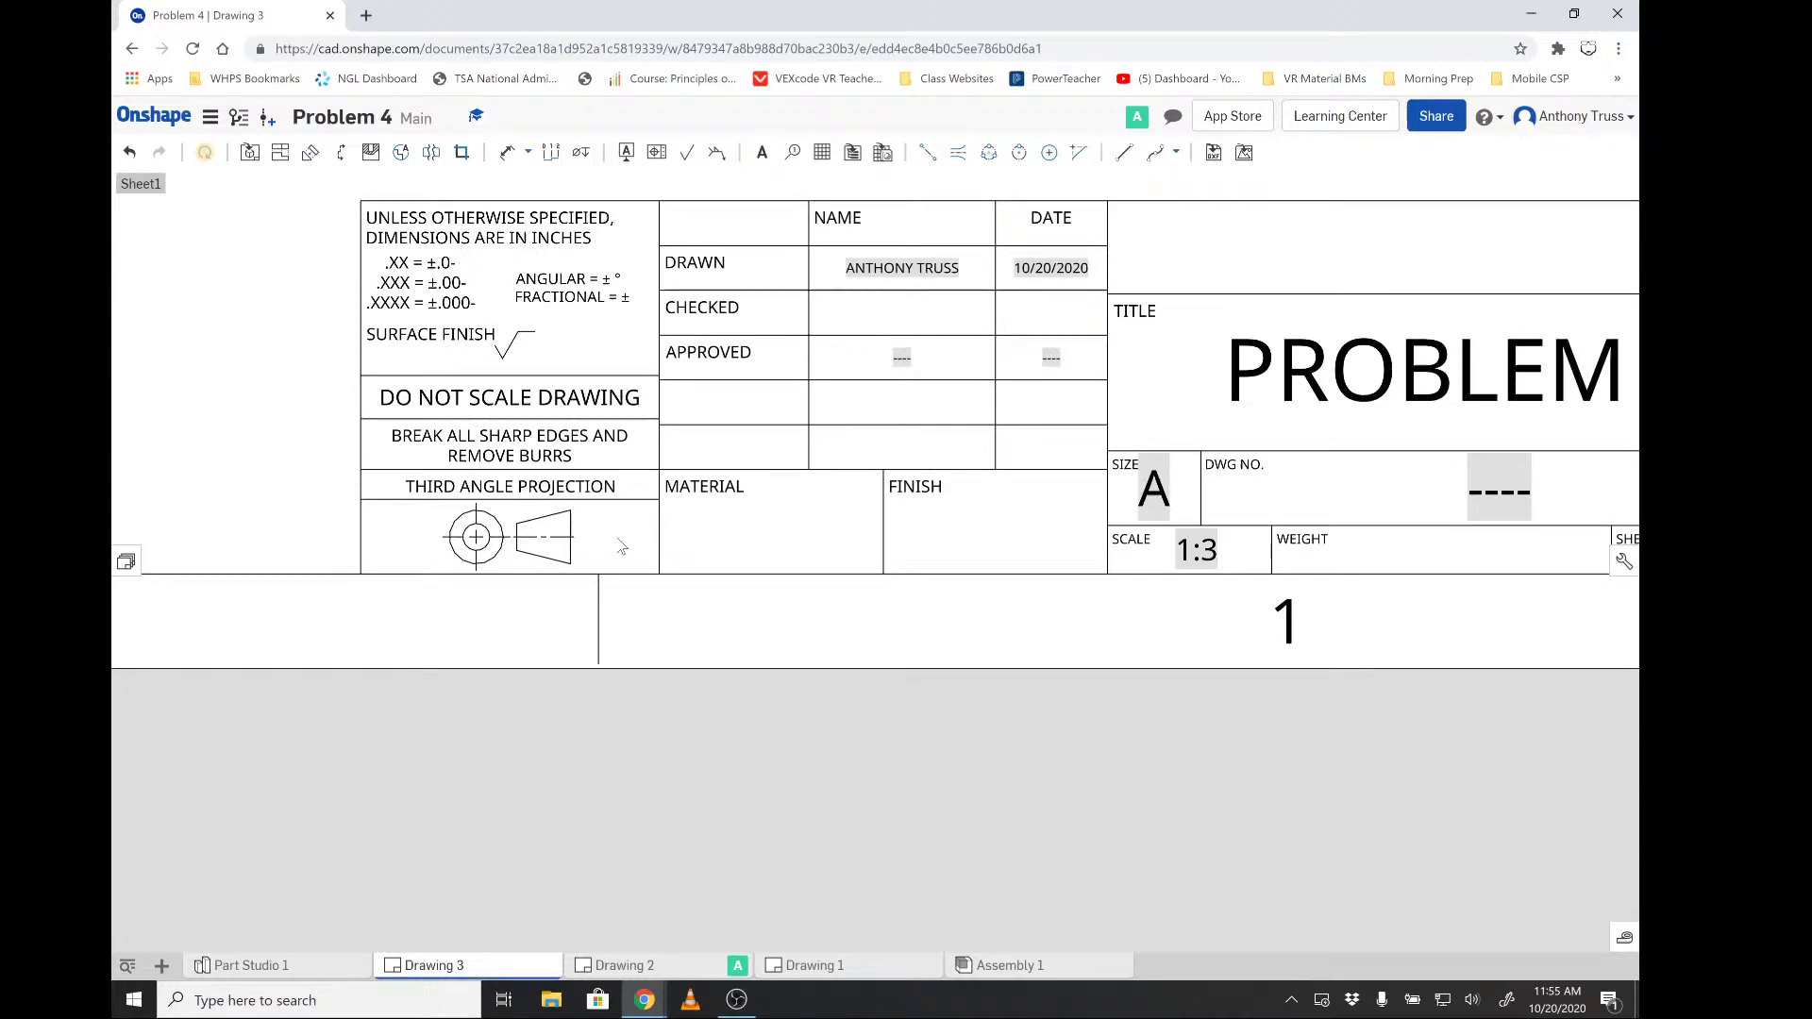
{"action": "scroll", "coordinate": [578, 607], "scroll_direction": "up", "scroll_amount": 5}
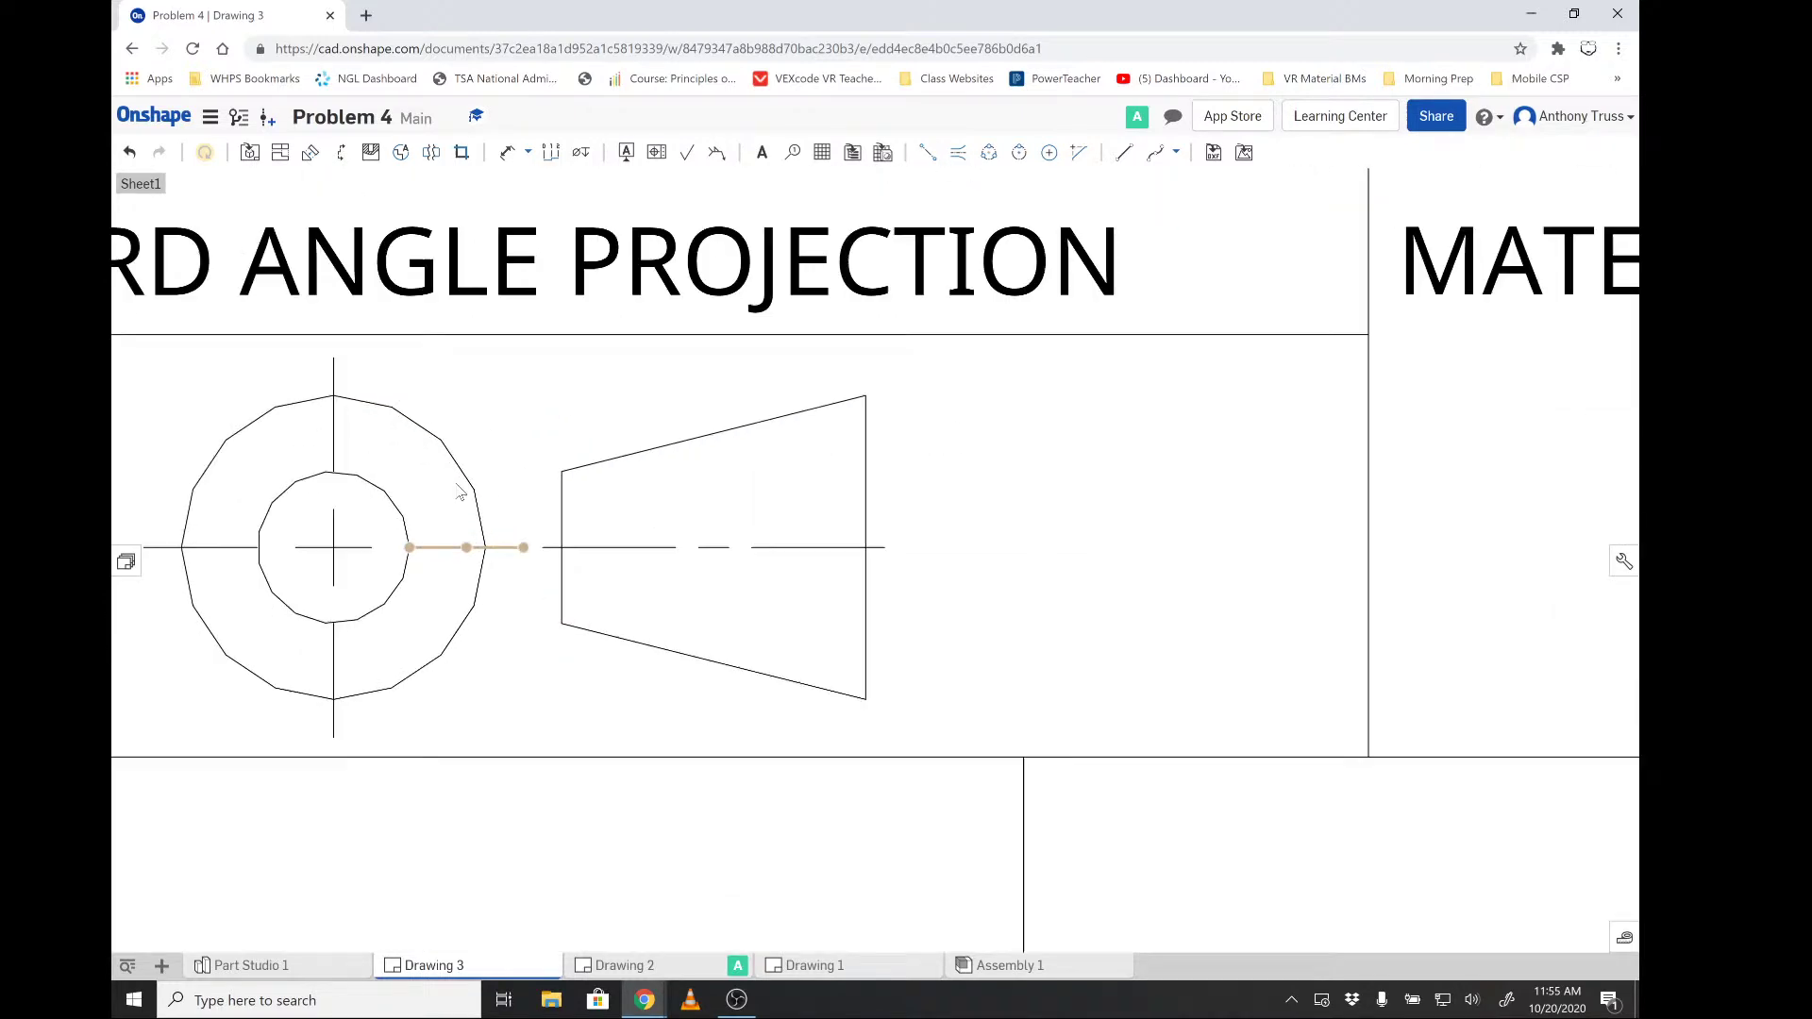
{"action": "scroll", "coordinate": [434, 443], "scroll_direction": "down", "scroll_amount": 2}
{"action": "scroll", "coordinate": [154, 312], "scroll_direction": "up", "scroll_amount": 2}
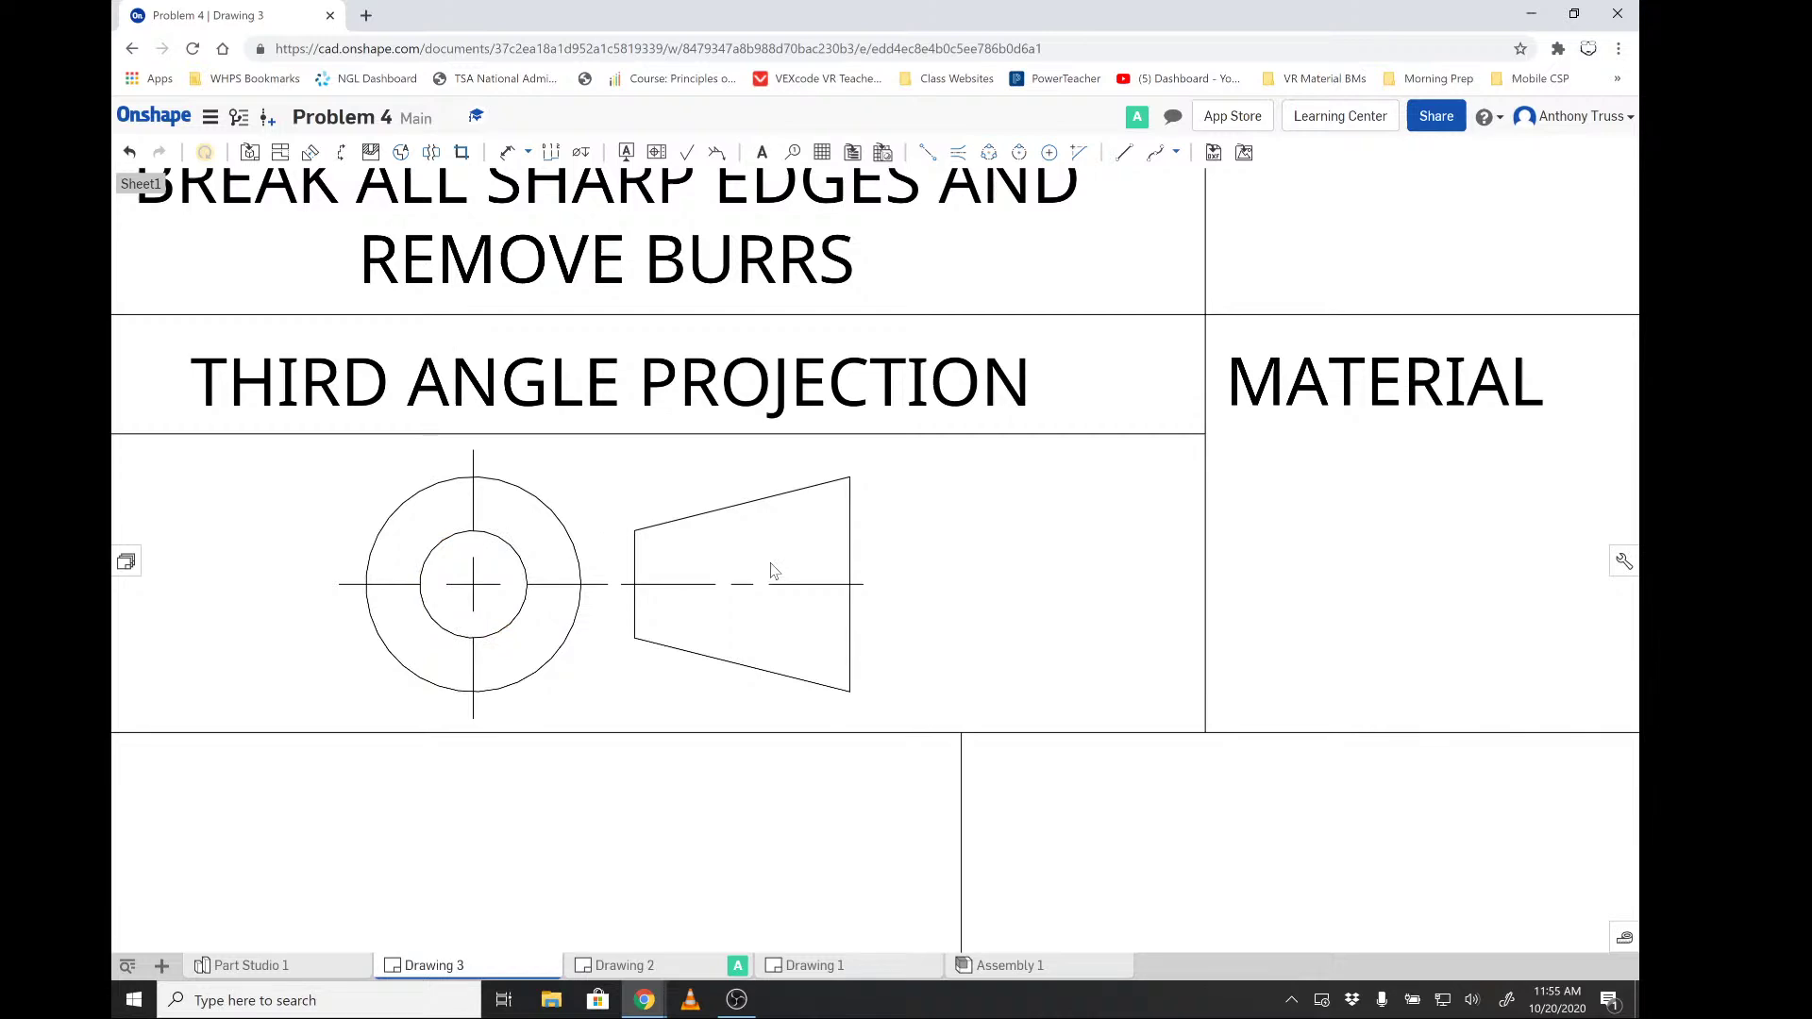
{"action": "scroll", "coordinate": [776, 557], "scroll_direction": "down", "scroll_amount": 10}
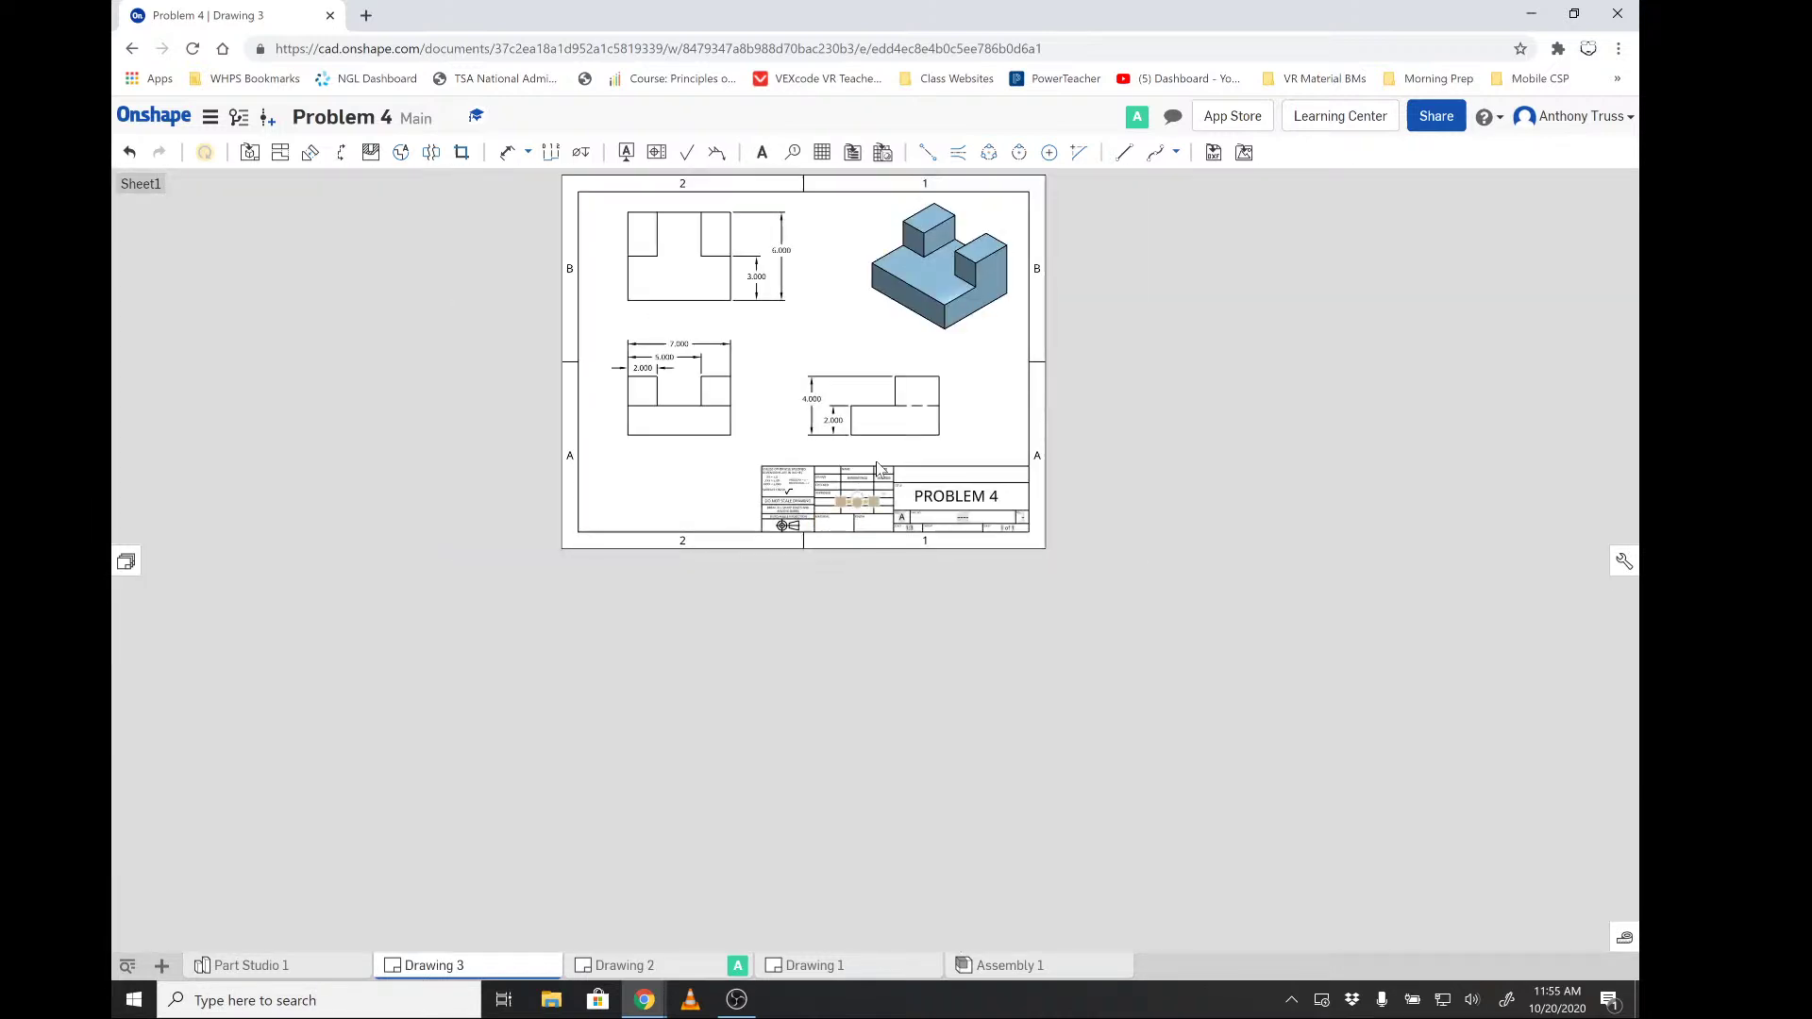
{"action": "scroll", "coordinate": [817, 470], "scroll_direction": "down", "scroll_amount": 2}
{"action": "scroll", "coordinate": [822, 283], "scroll_direction": "up", "scroll_amount": 4}
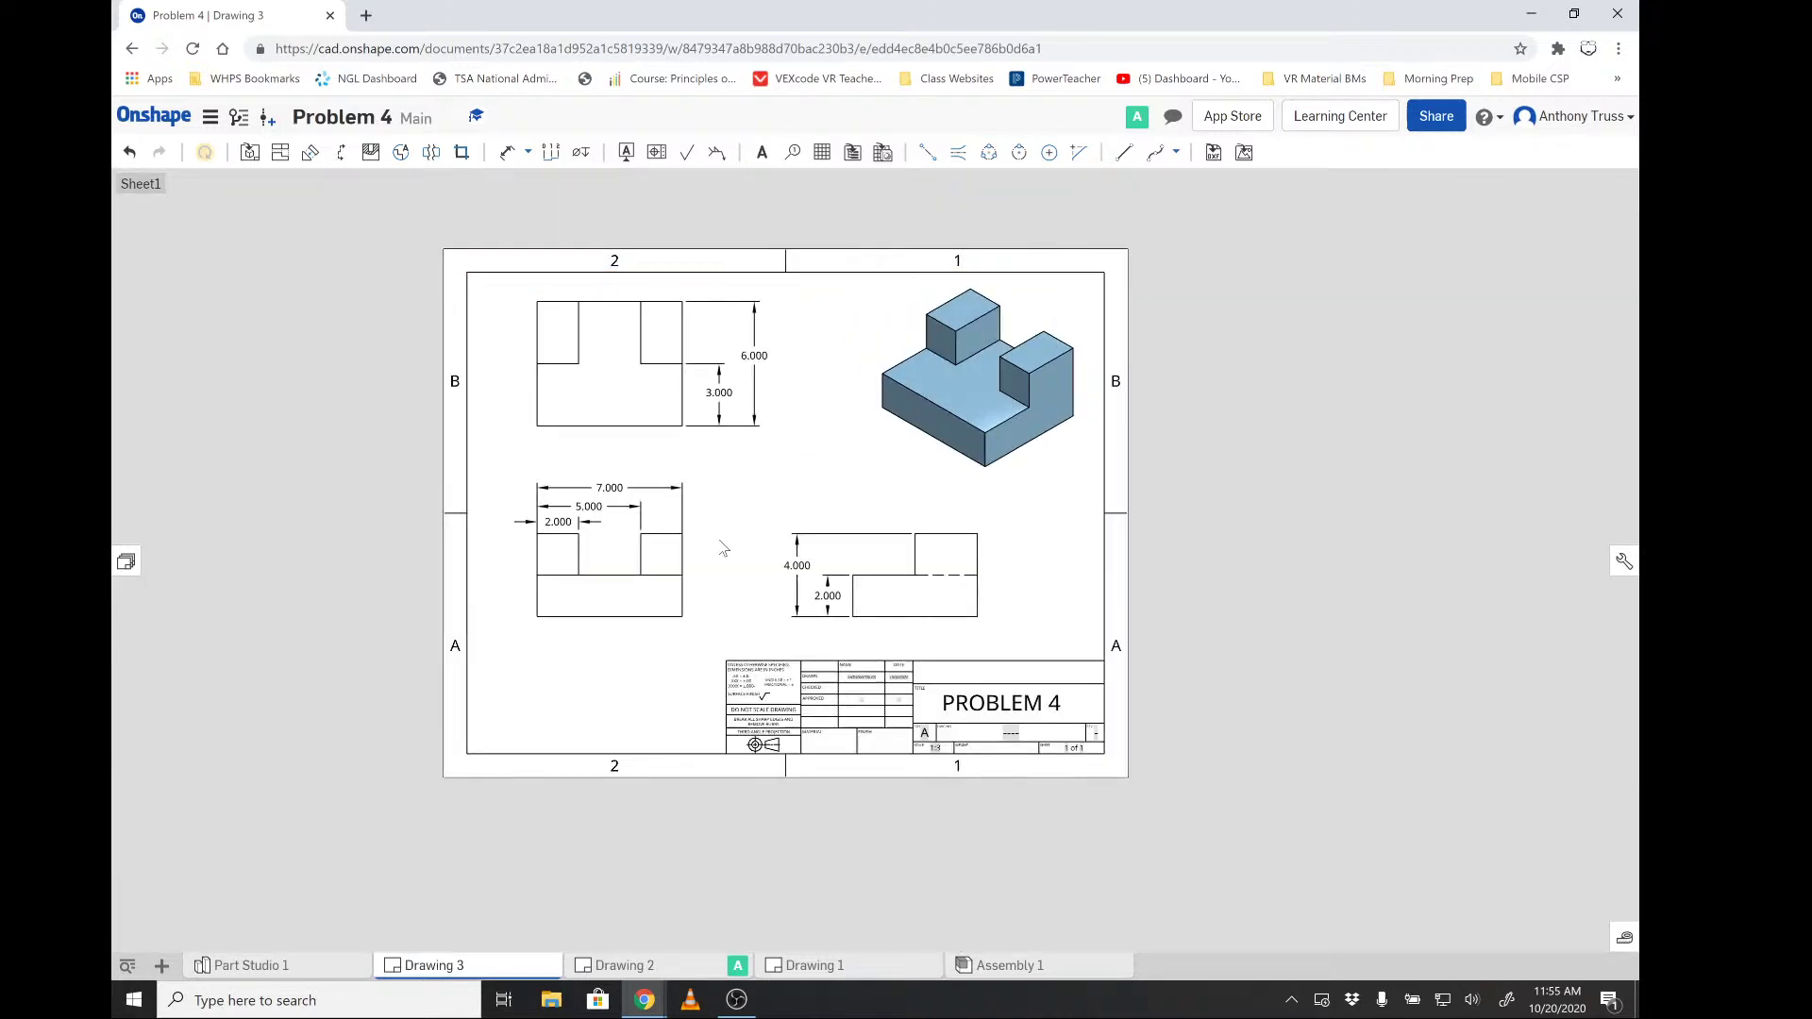
{"action": "scroll", "coordinate": [671, 574], "scroll_direction": "up", "scroll_amount": 2}
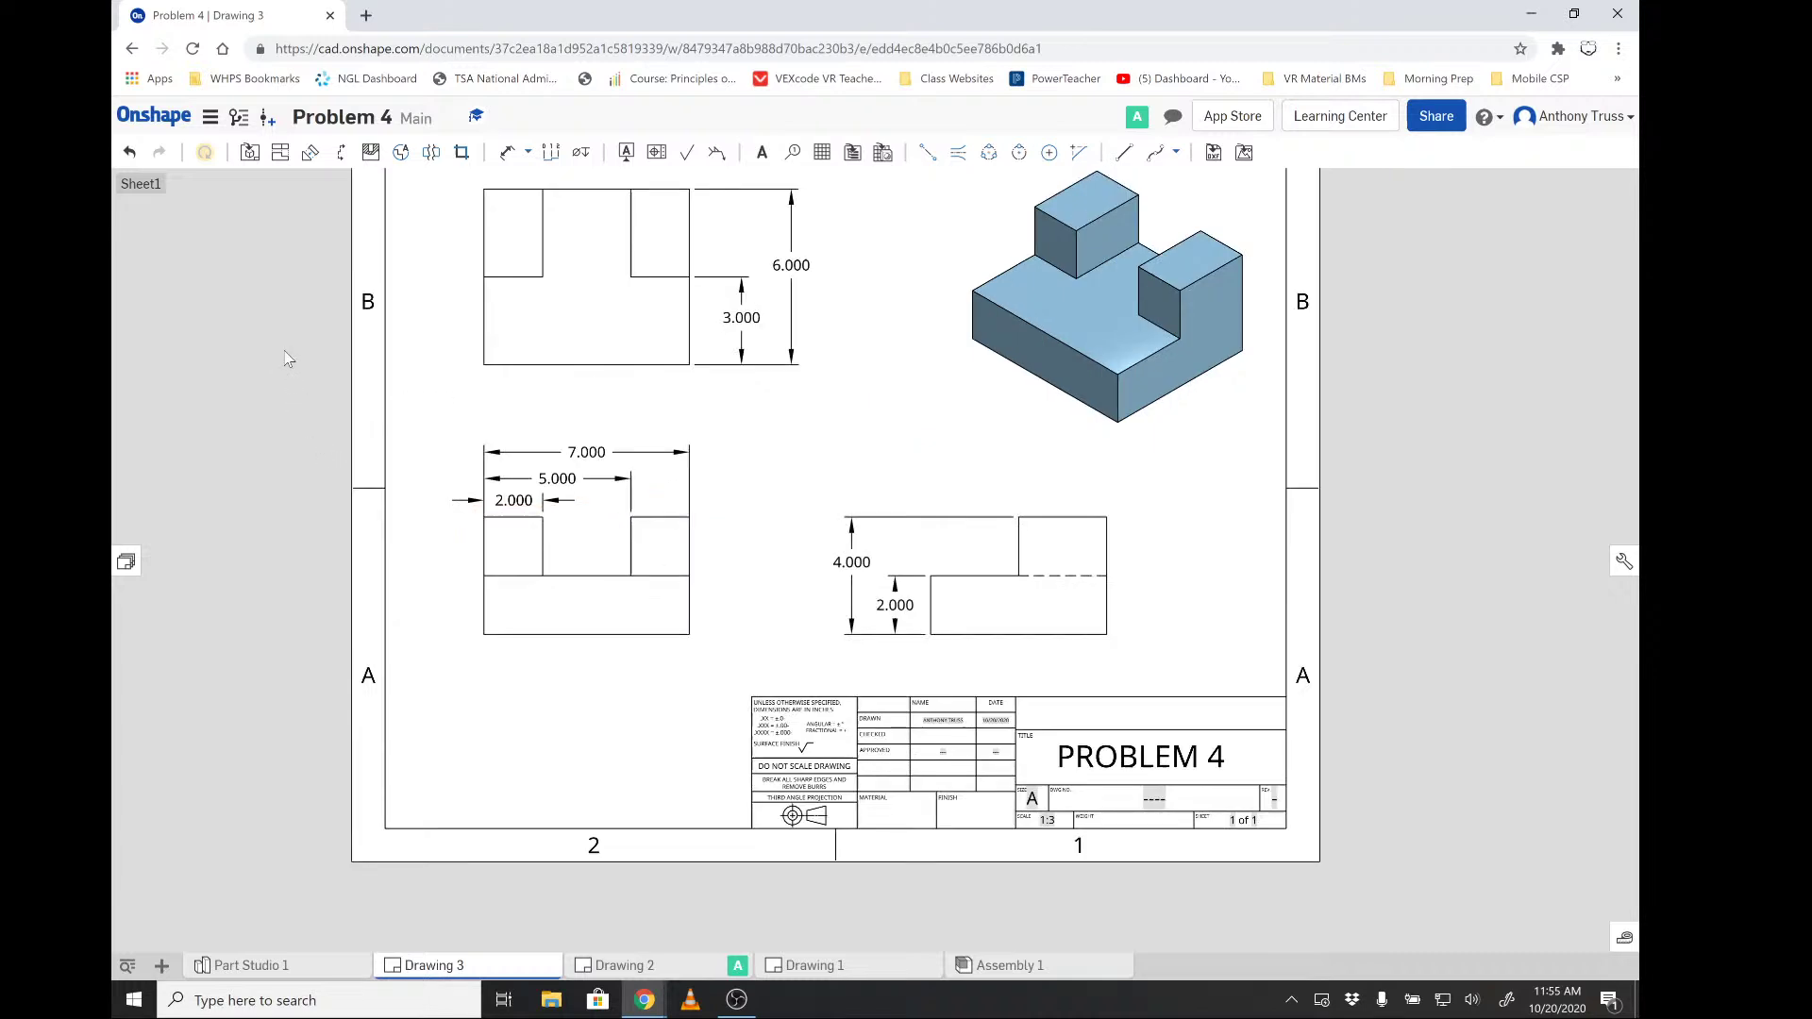
- Print Drawing 3 from the Document menu and view the resulting PDF in its new tab
{"action": "left_click", "coordinate": [211, 117]}
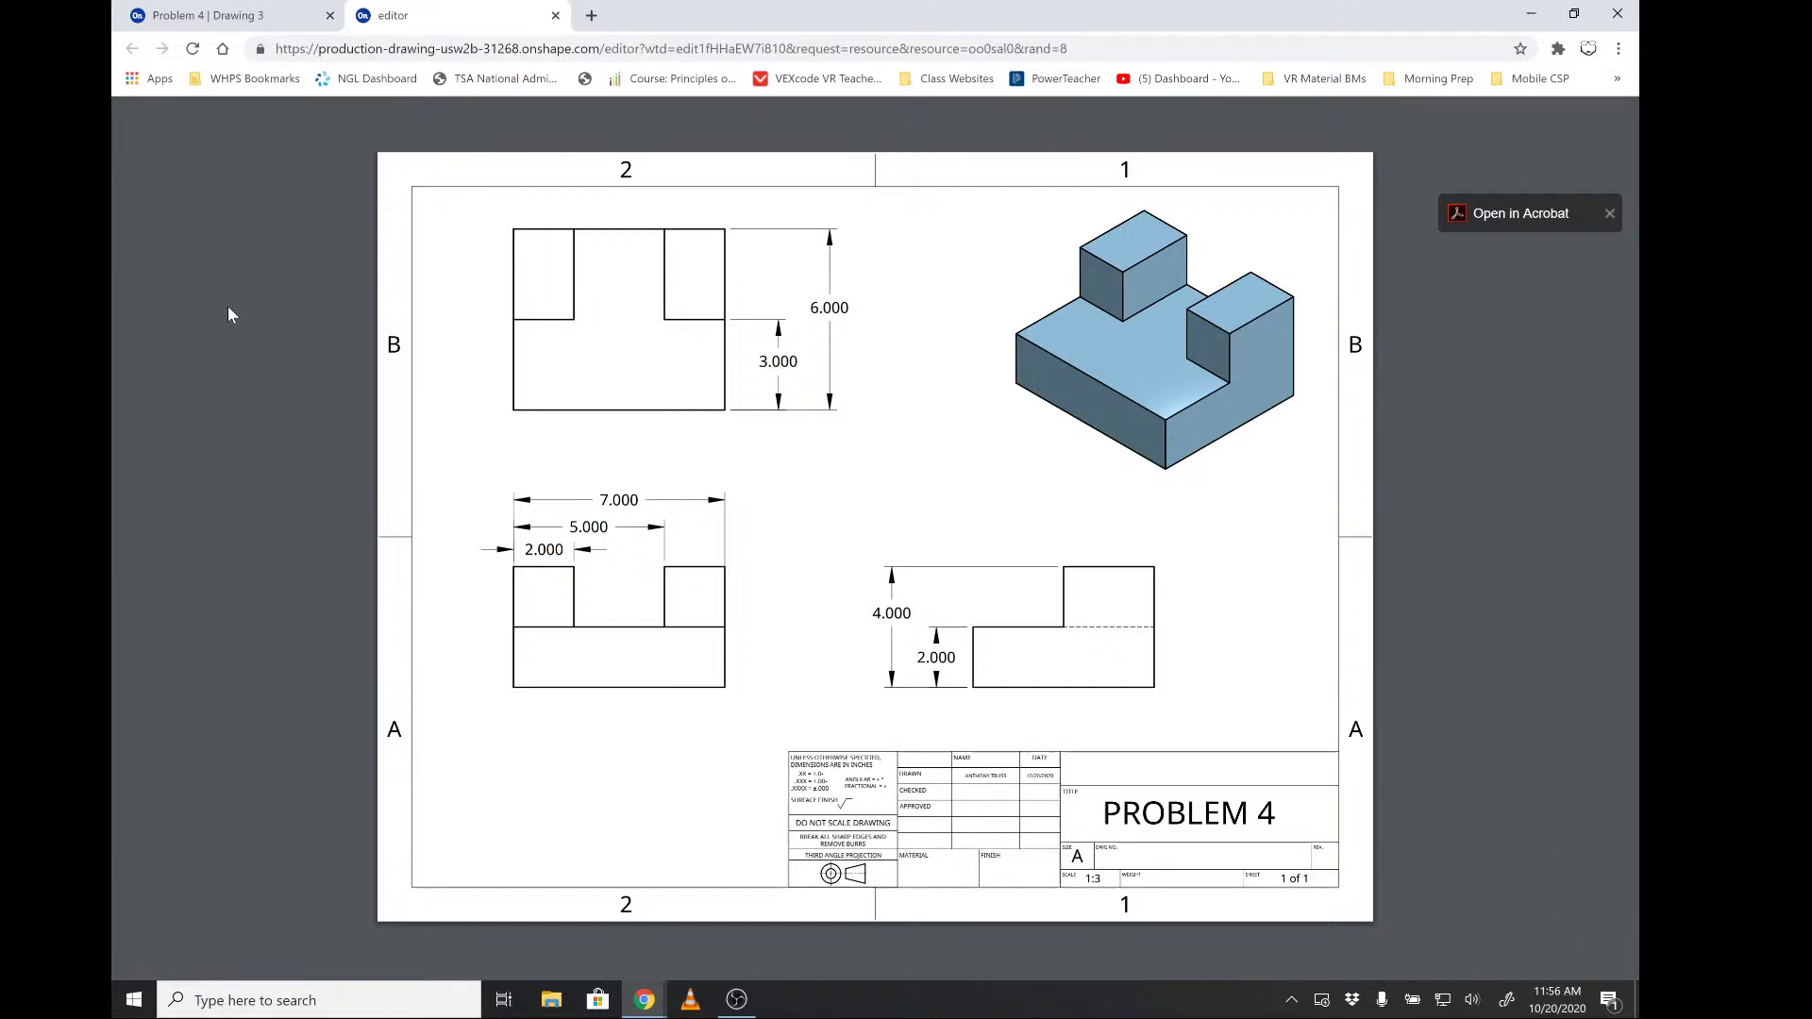
{"action": "left_click", "coordinate": [210, 11]}
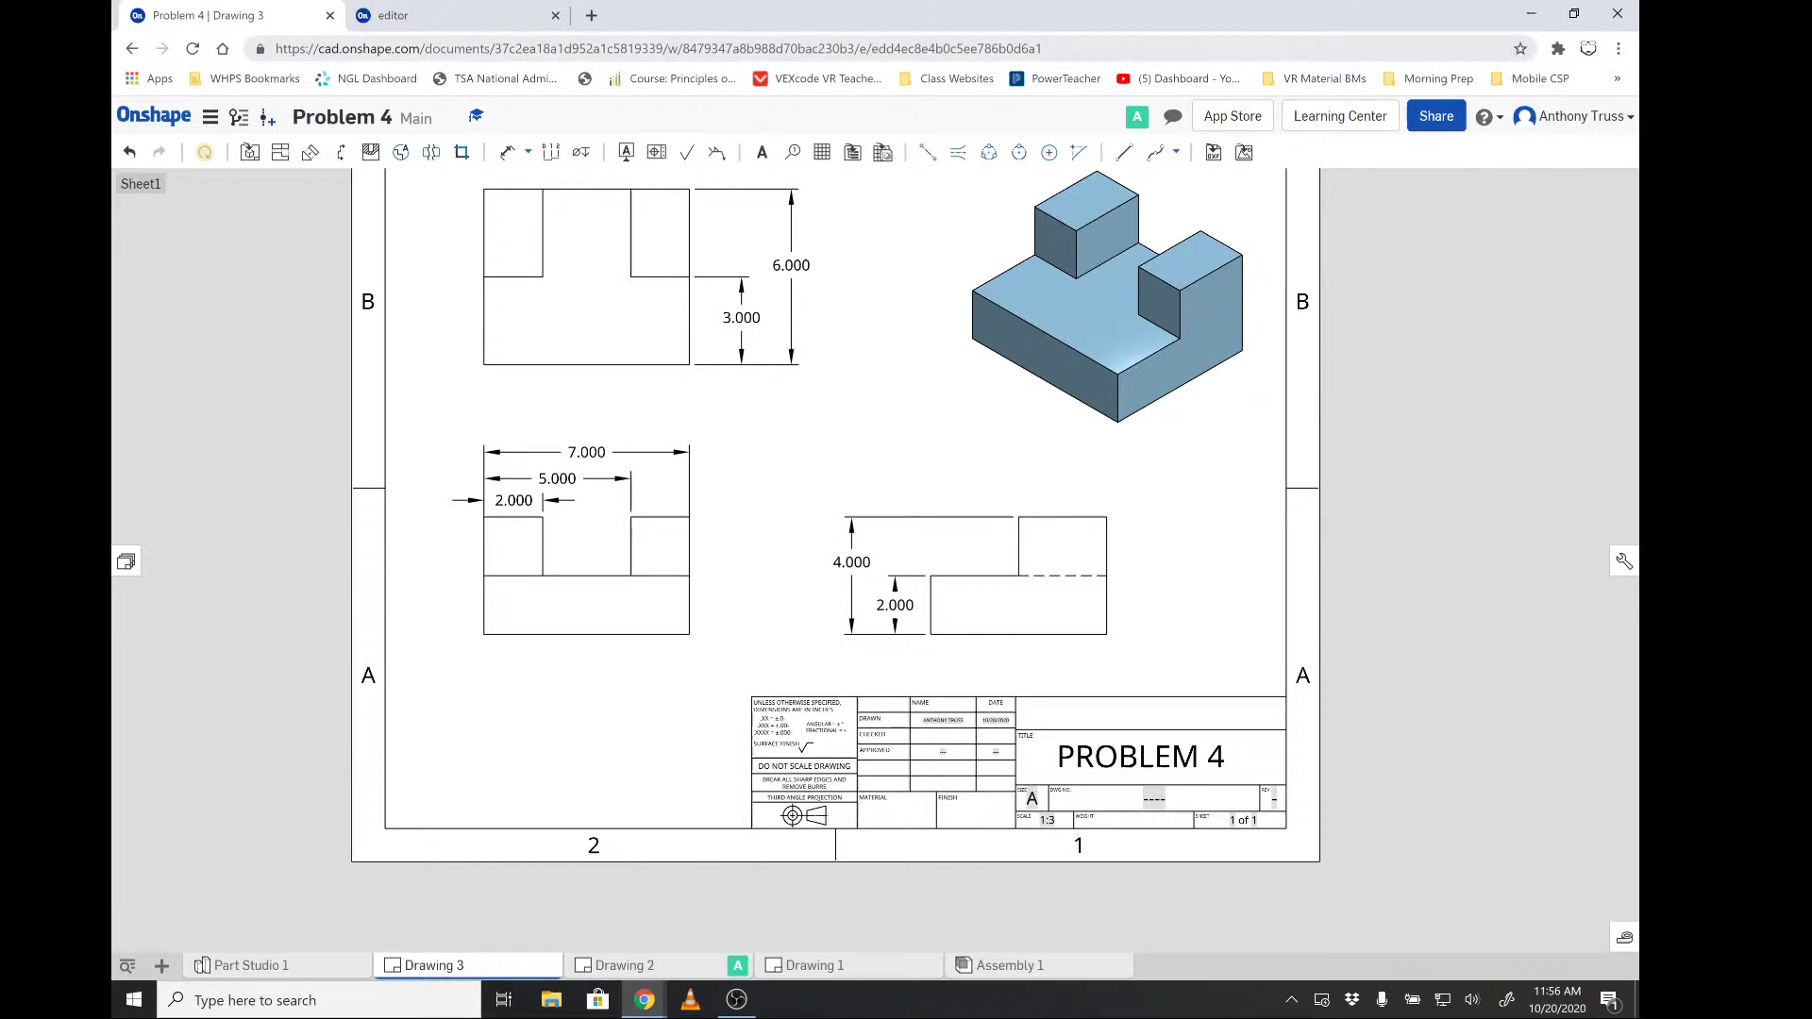
{"action": "left_click", "coordinate": [1507, 49]}
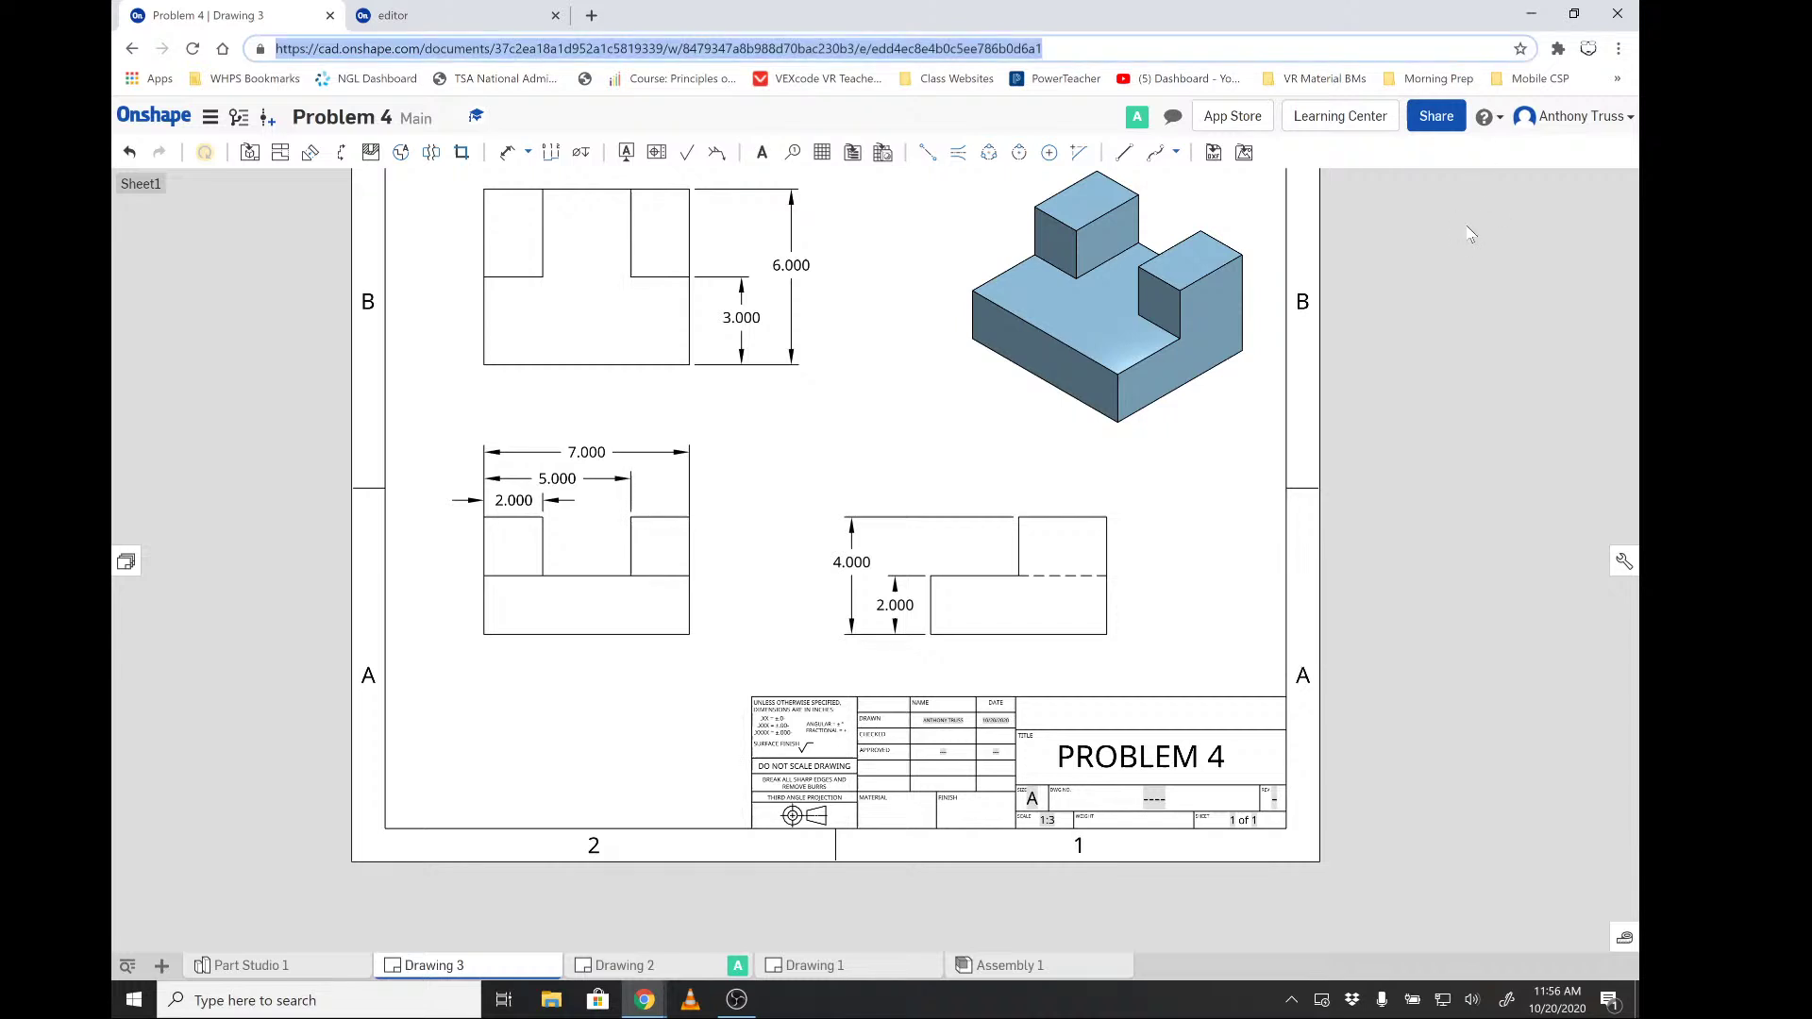
{"action": "left_click", "coordinate": [392, 13]}
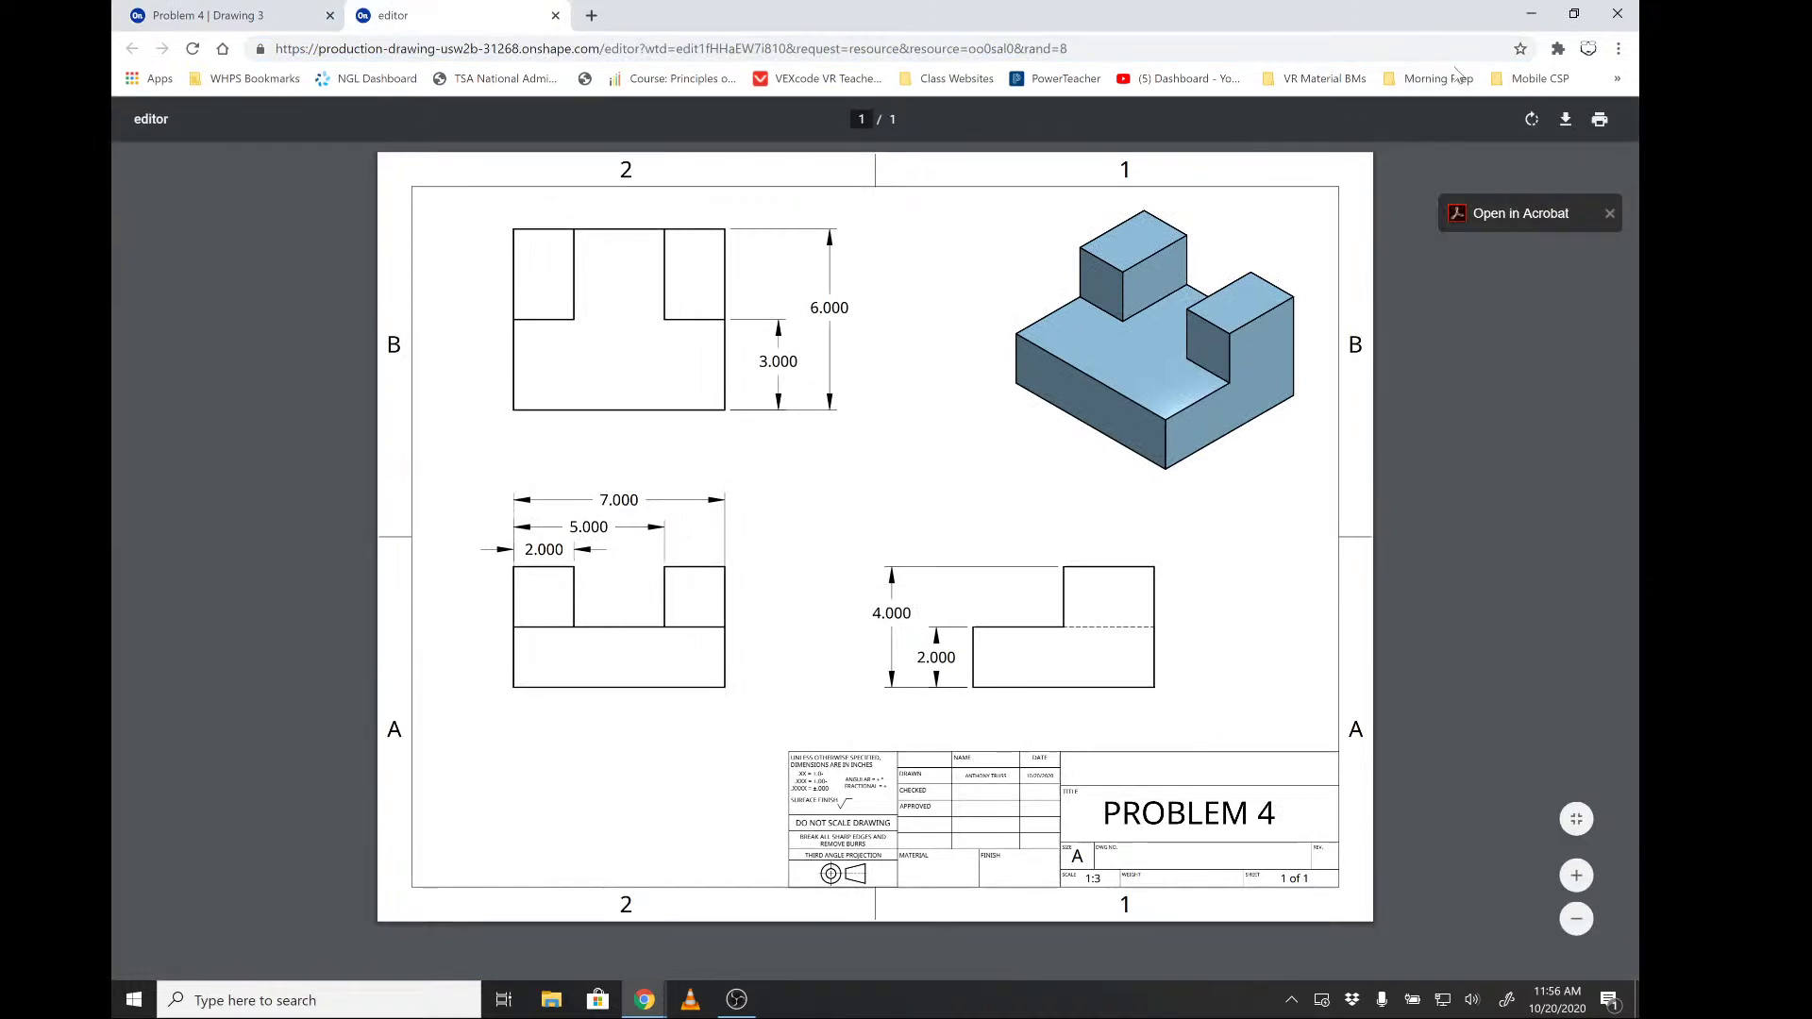
- Start downloading the PDF, cancel the Save As dialog, and close the PDF tab
{"action": "left_click", "coordinate": [1563, 120]}
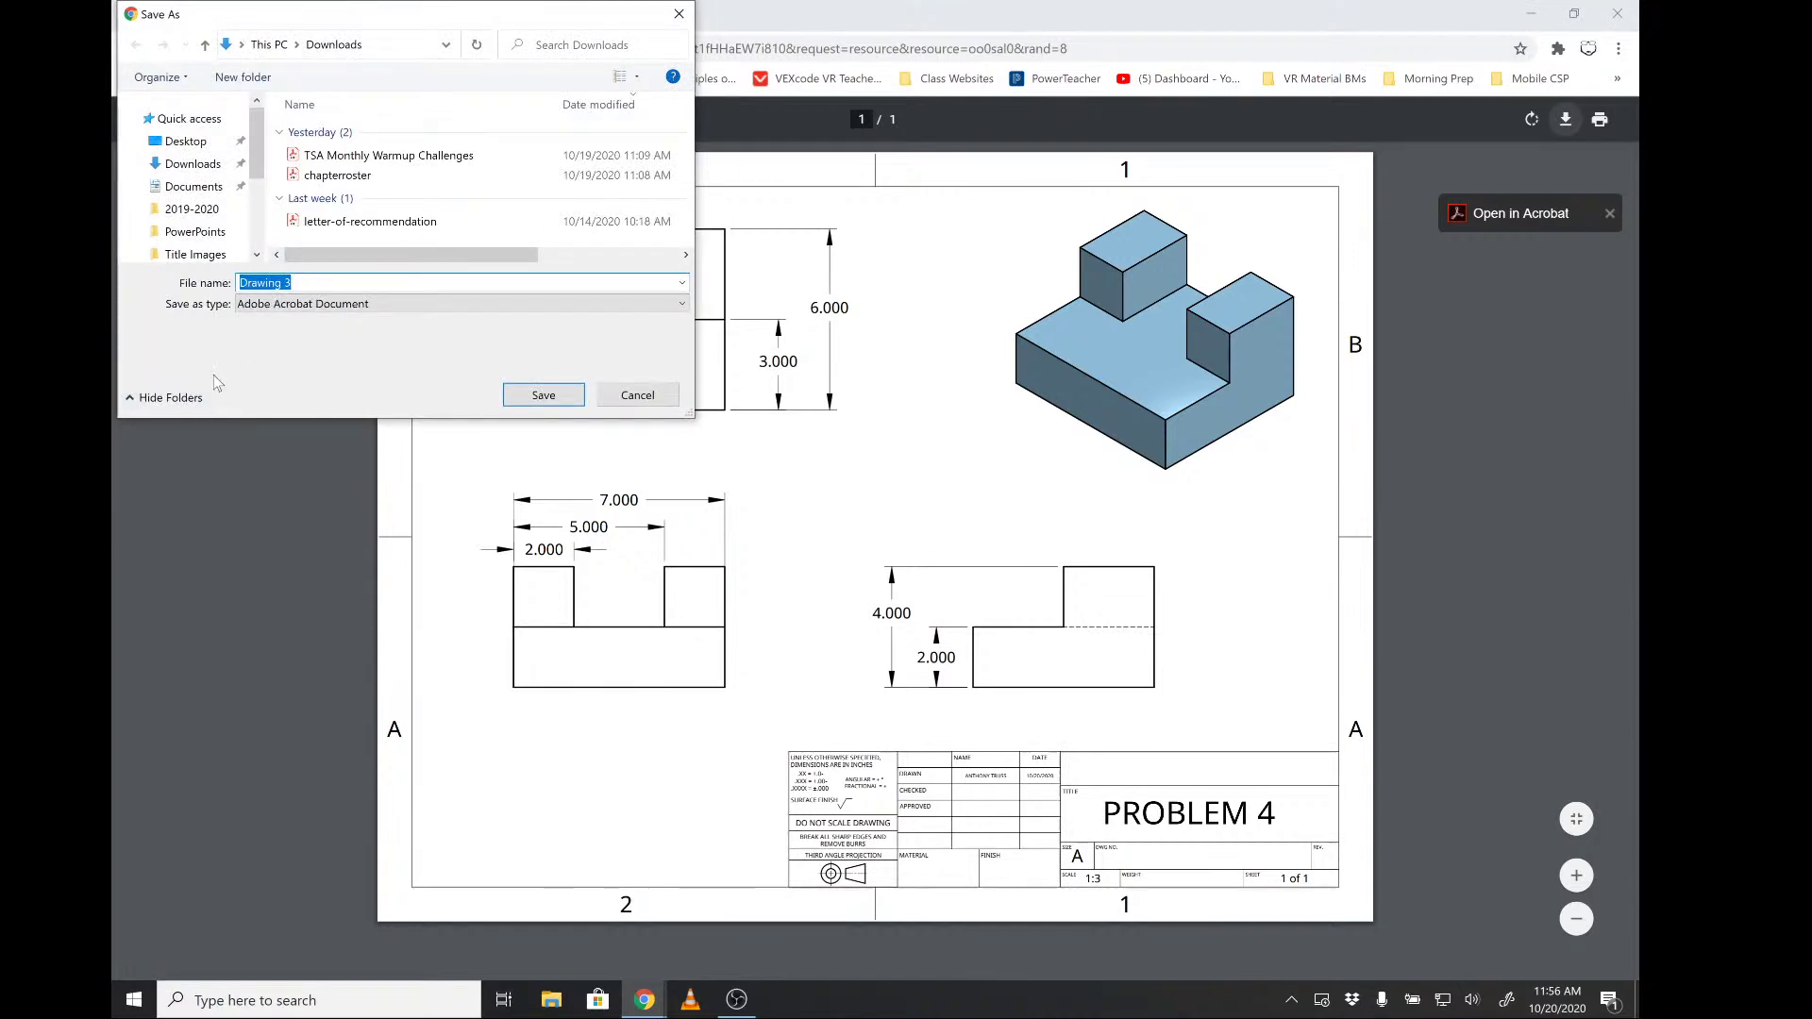
{"action": "type", "text": "PROBLEM 4"}
{"action": "left_click", "coordinate": [637, 396]}
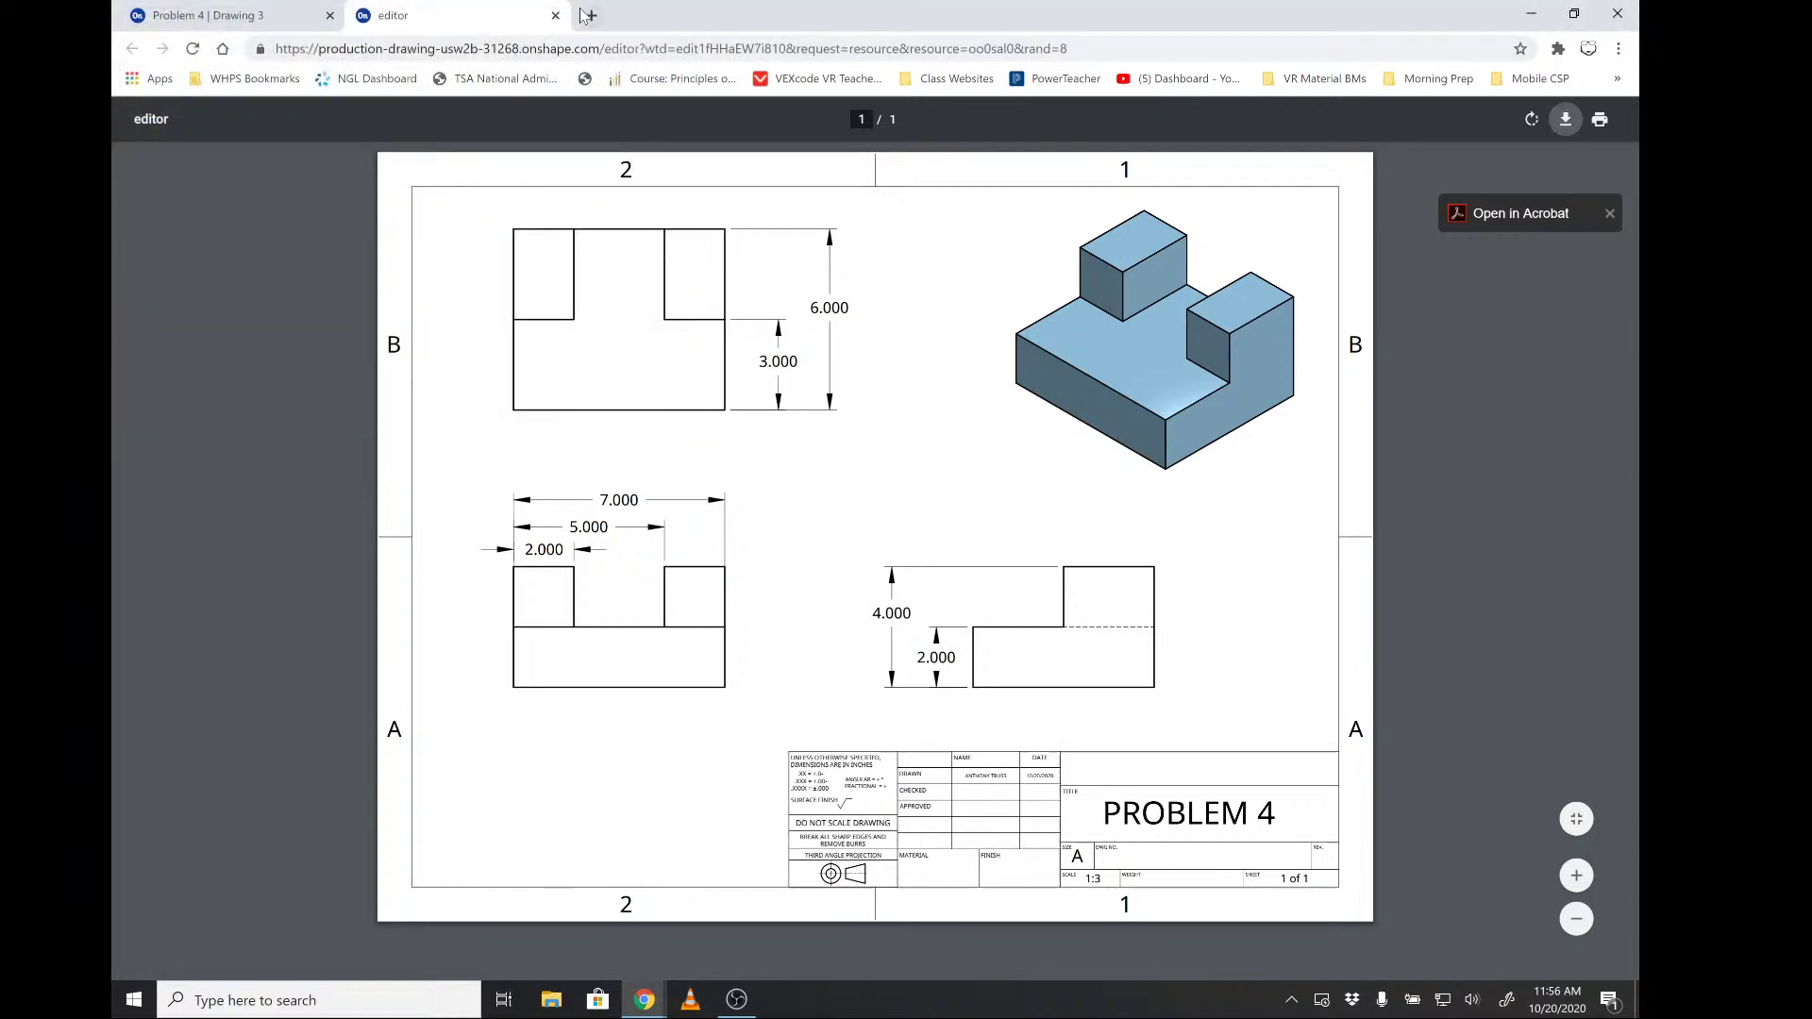
{"action": "left_click", "coordinate": [556, 16]}
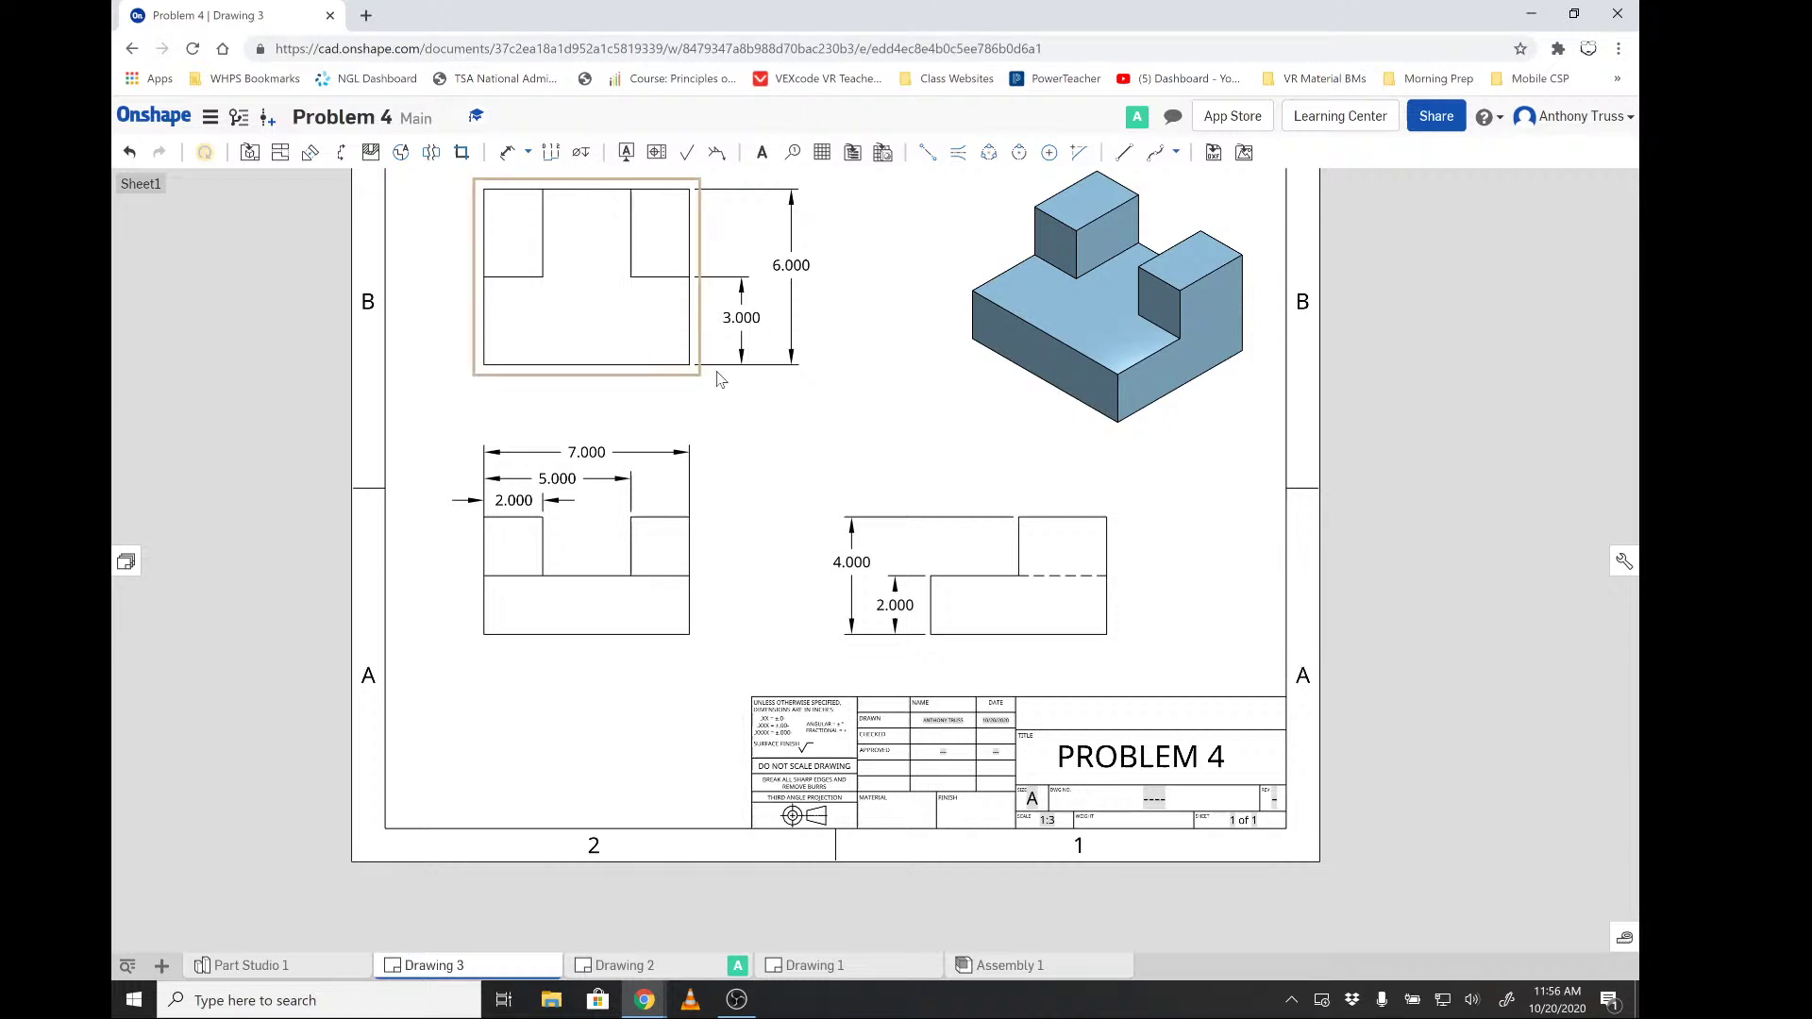
{"action": "scroll", "coordinate": [761, 444], "scroll_direction": "down", "scroll_amount": 5}
{"action": "scroll", "coordinate": [611, 308], "scroll_direction": "up", "scroll_amount": 3}
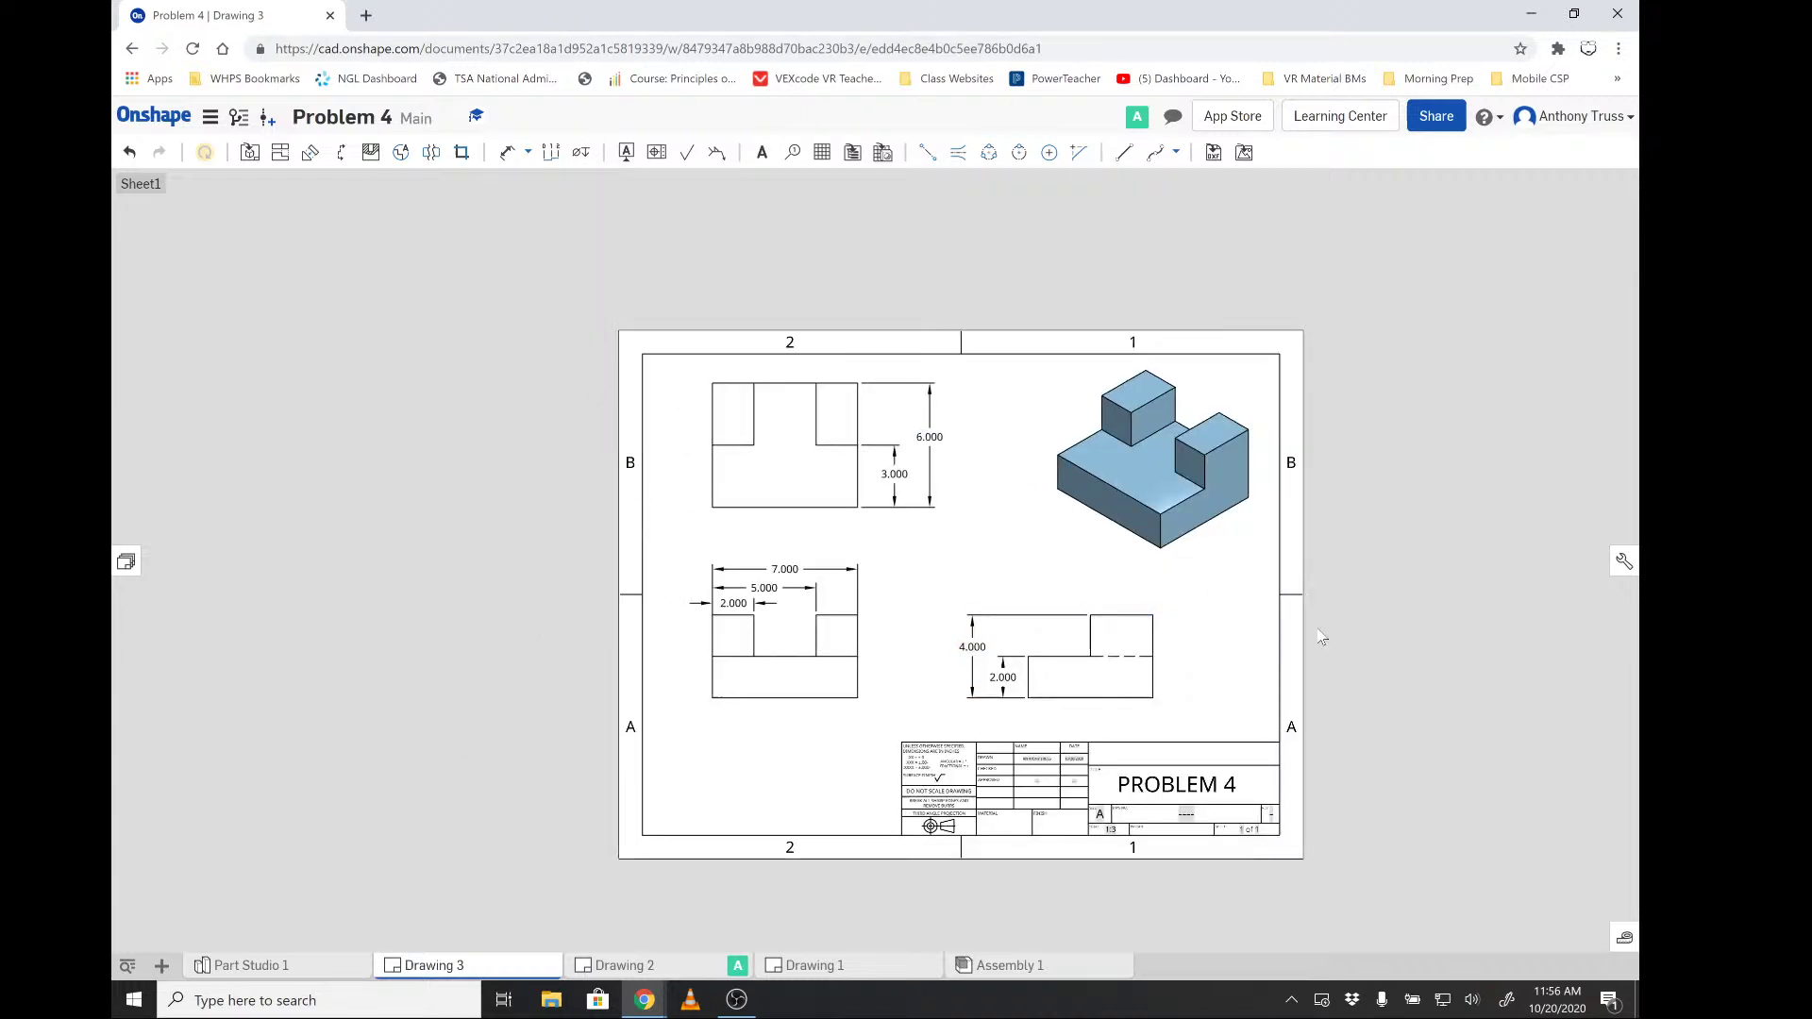
{"action": "scroll", "coordinate": [1387, 741], "scroll_direction": "up", "scroll_amount": 2}
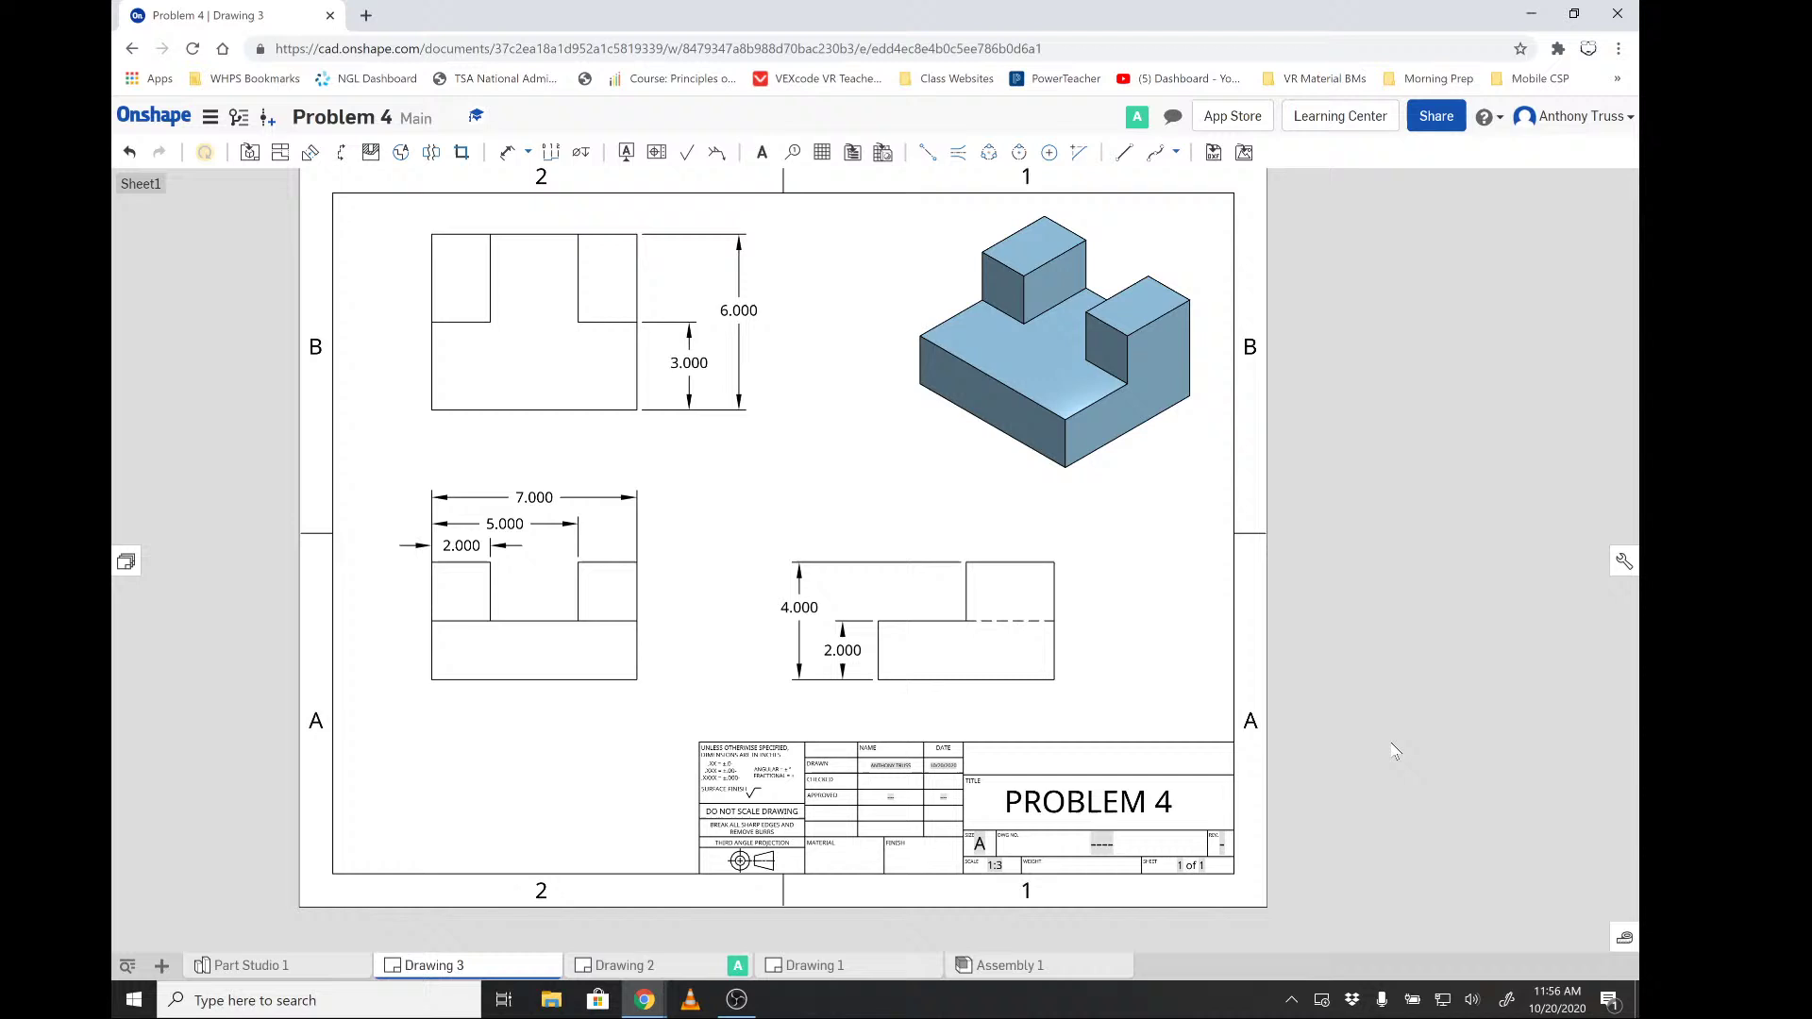